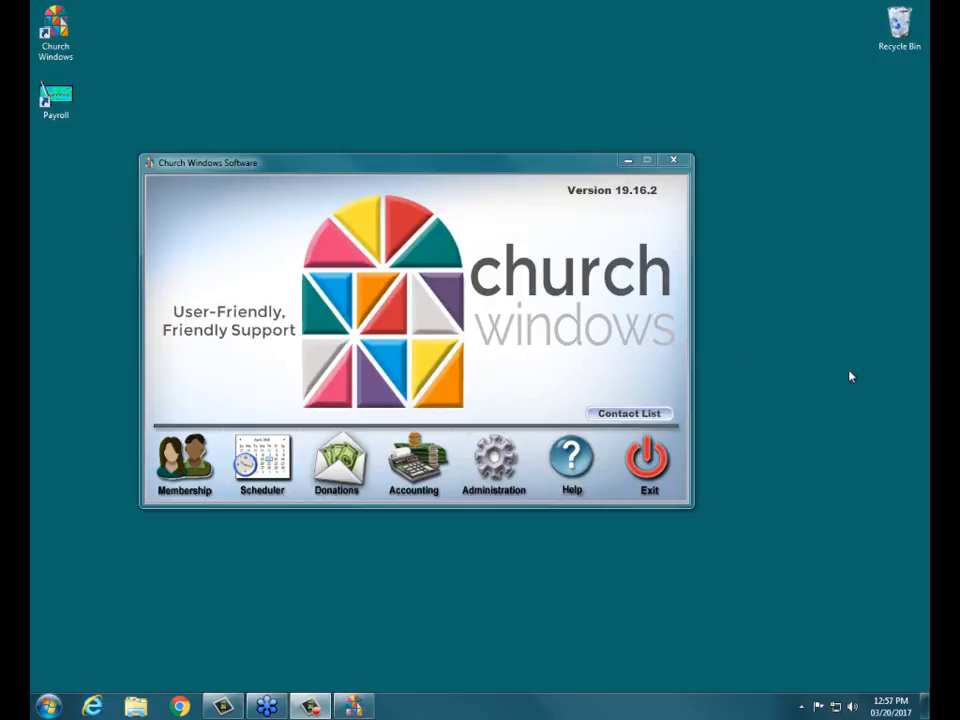
Step: Open the Membership module's Birth Date reports/directory/export selection
left_click(184, 472)
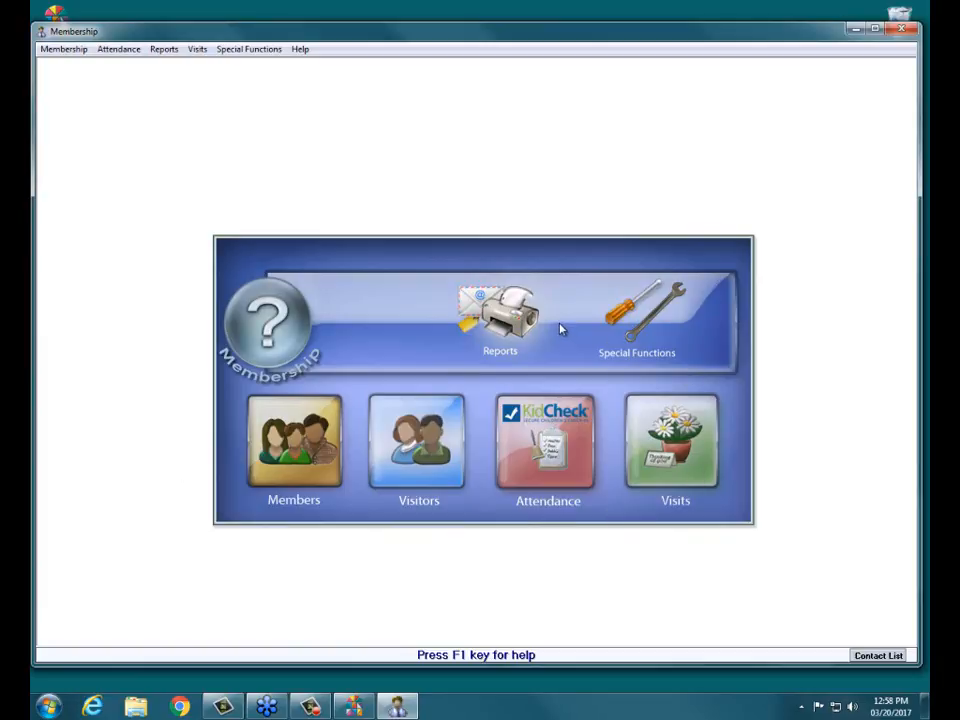
left_click(520, 322)
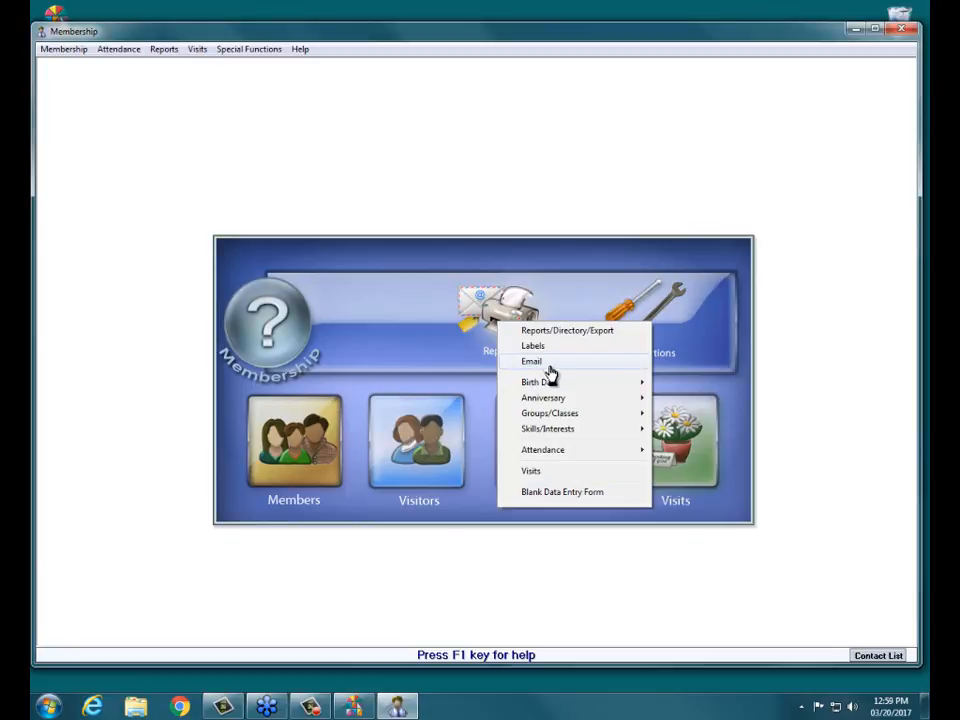
mouse_move(558, 388)
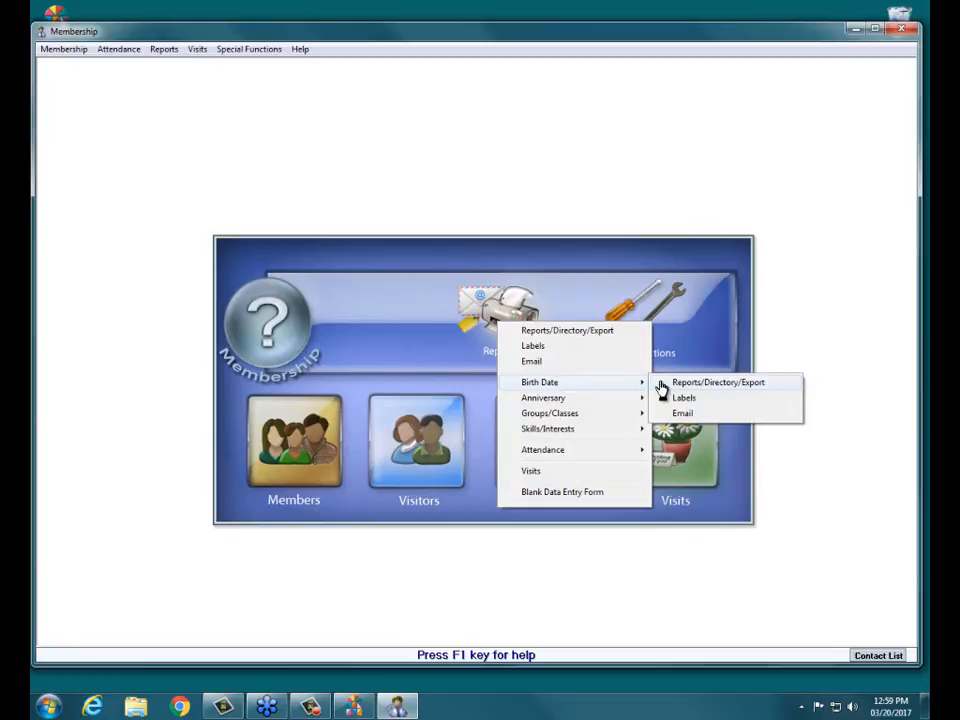
left_click(740, 387)
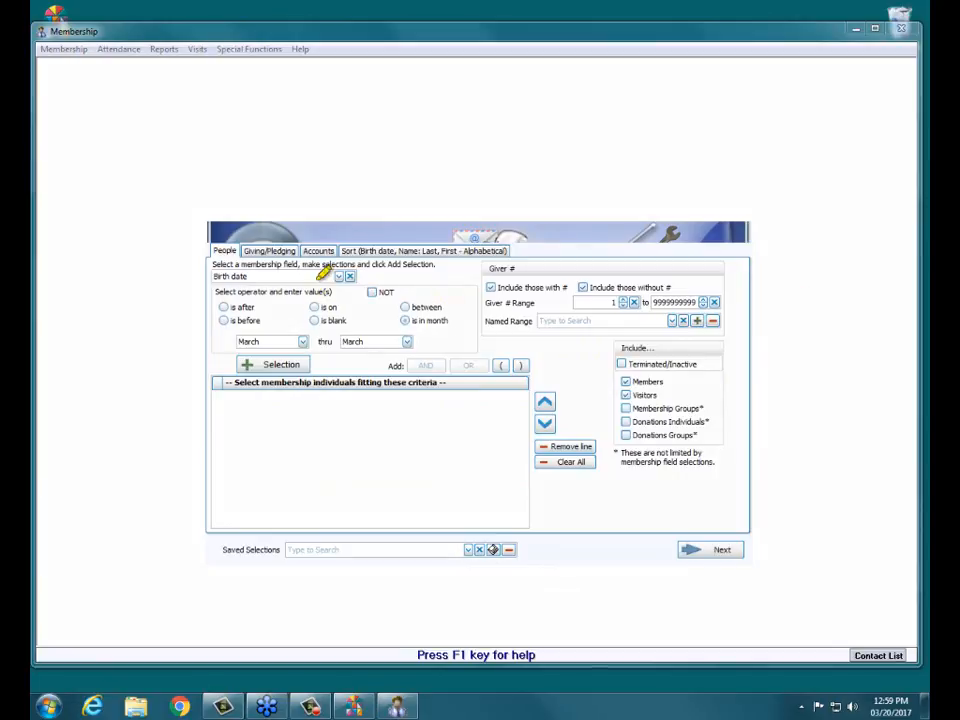
mouse_move(246, 278)
left_mouse_down()
mouse_move(222, 277)
mouse_move(244, 275)
left_mouse_up()
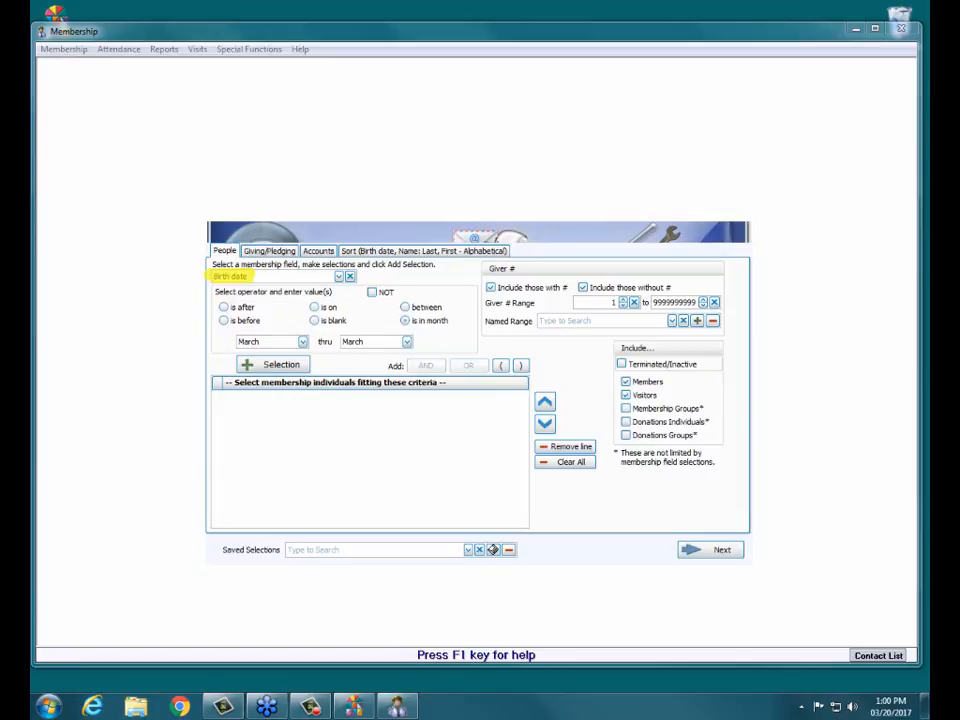
Step: Set the birth date month range to April through July
left_click(303, 342)
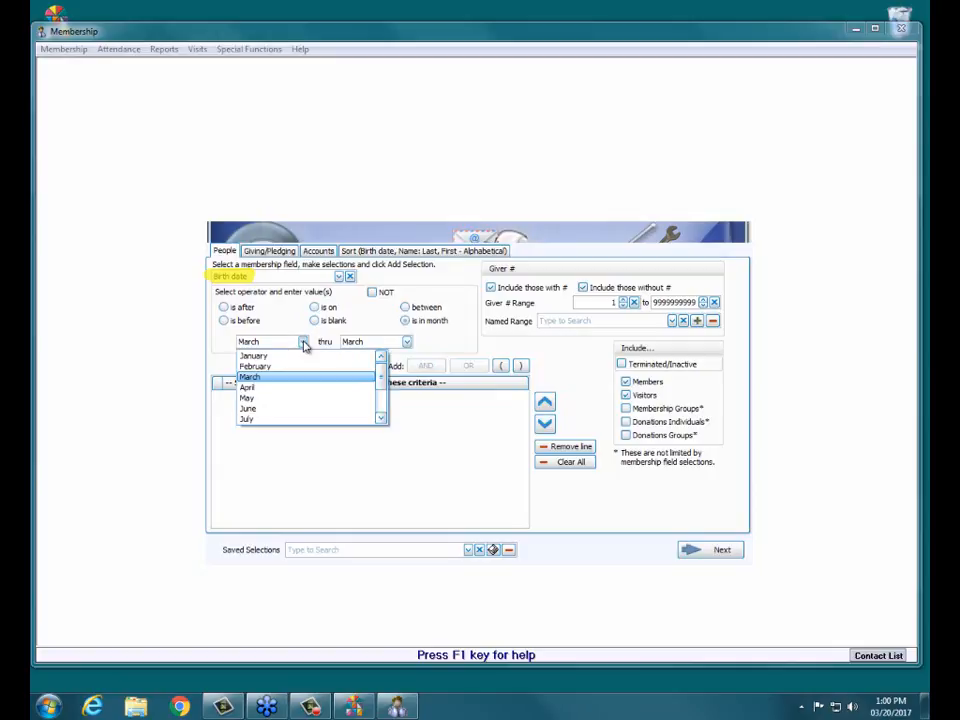
left_click(254, 389)
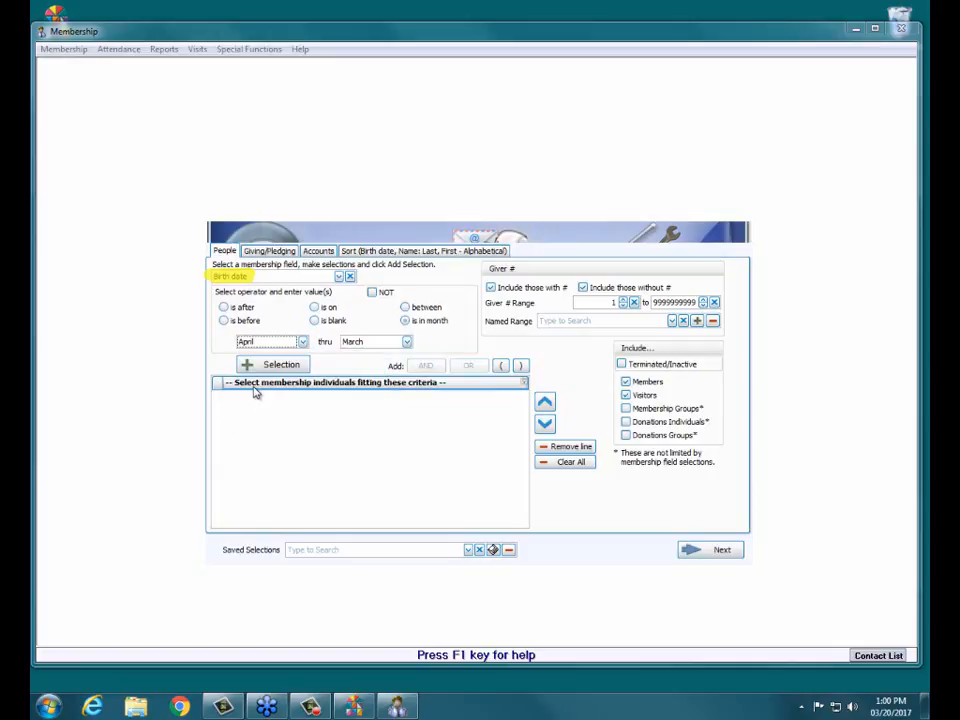
left_click(407, 342)
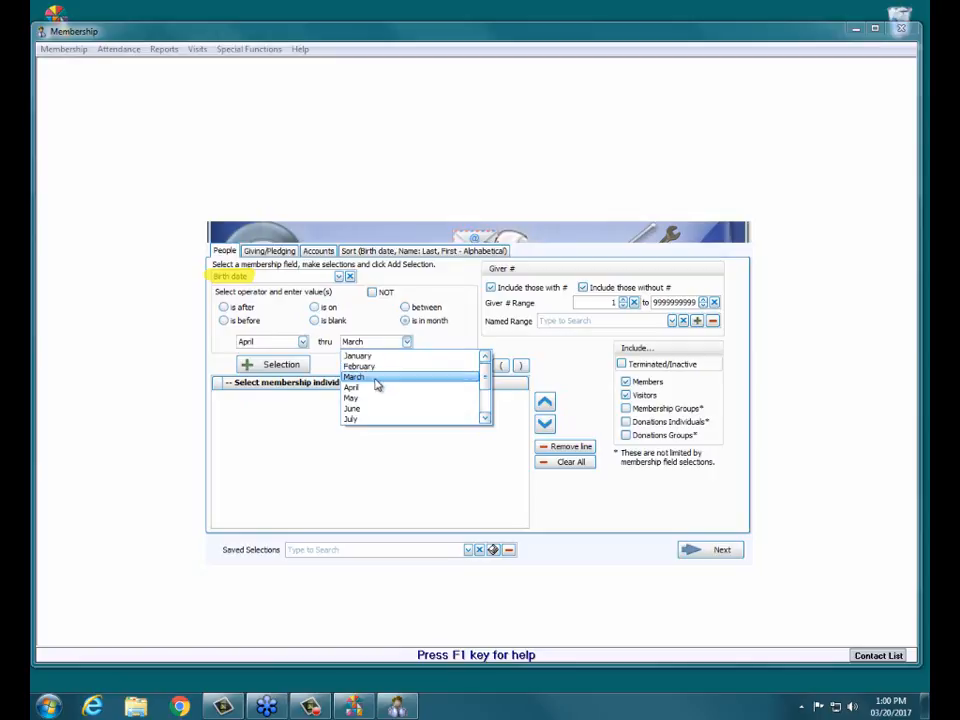
left_click(352, 419)
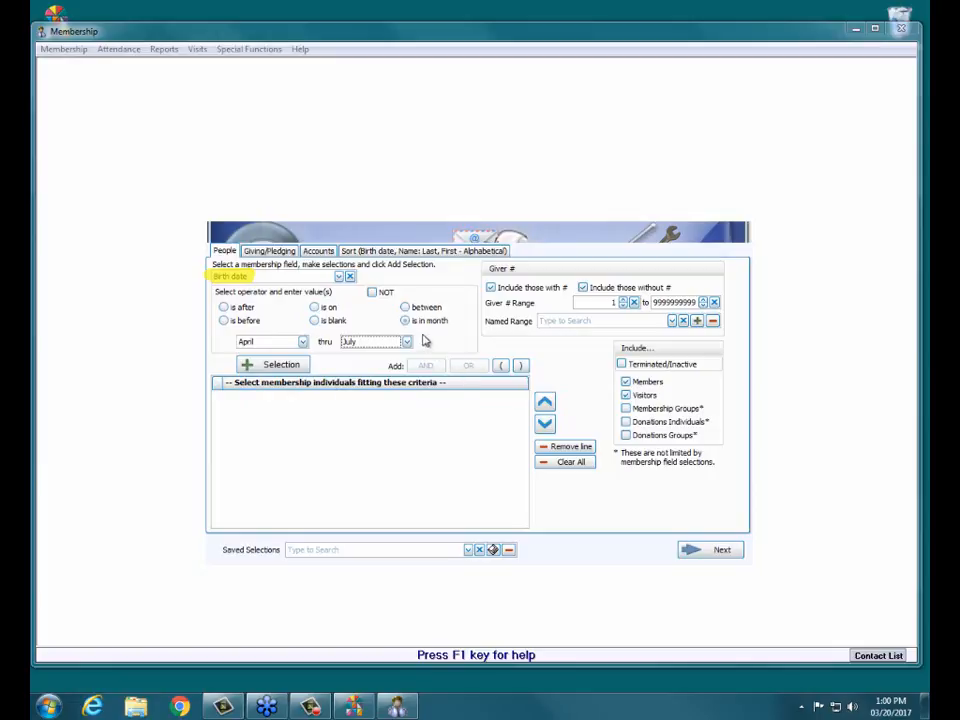
Step: Switch the birth date operator to between and enter the range 01/01/2000 to 03/20/2017
left_click(405, 307)
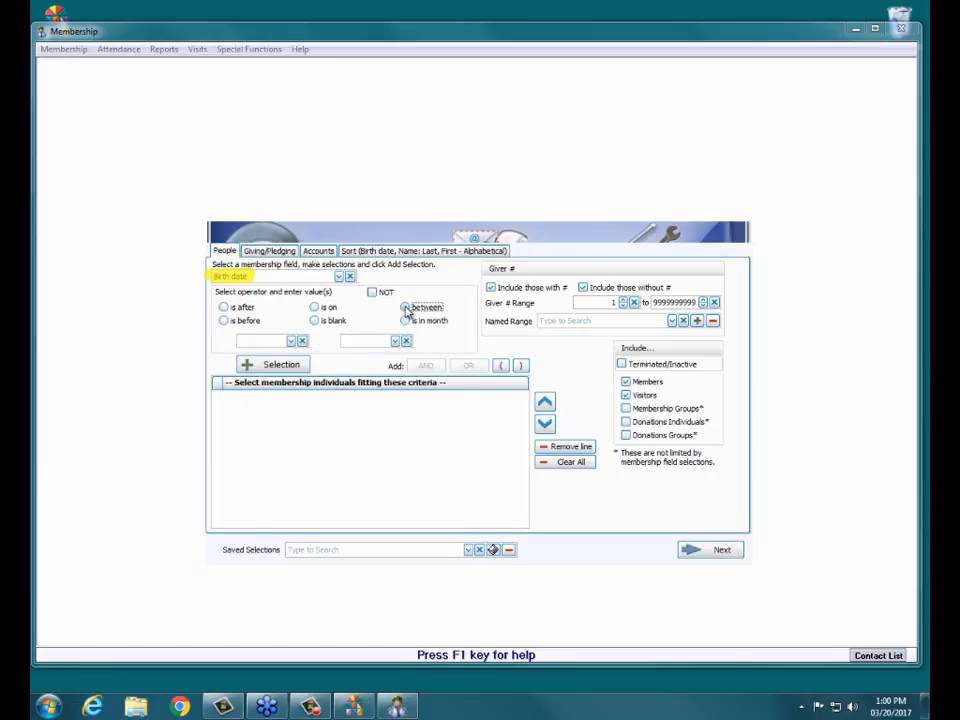
left_click(277, 340)
type("01/01/2011")
type("6")
type("00")
left_click(337, 340)
type("3/20/2017")
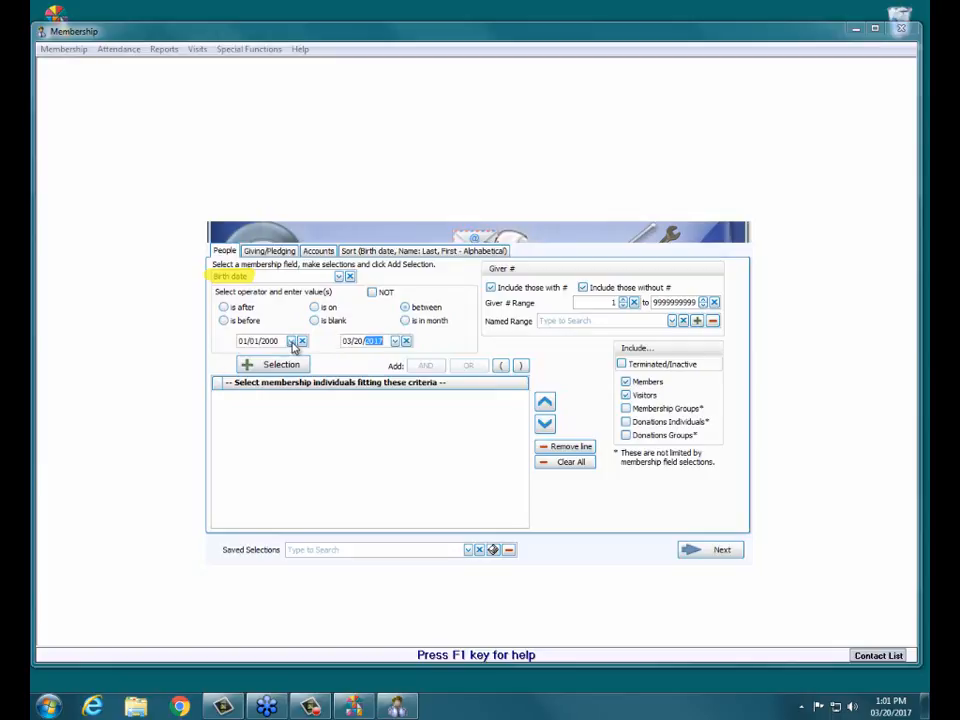
Step: Use the calendar to change the start of the birth date range to 01/01/1998
left_click(291, 341)
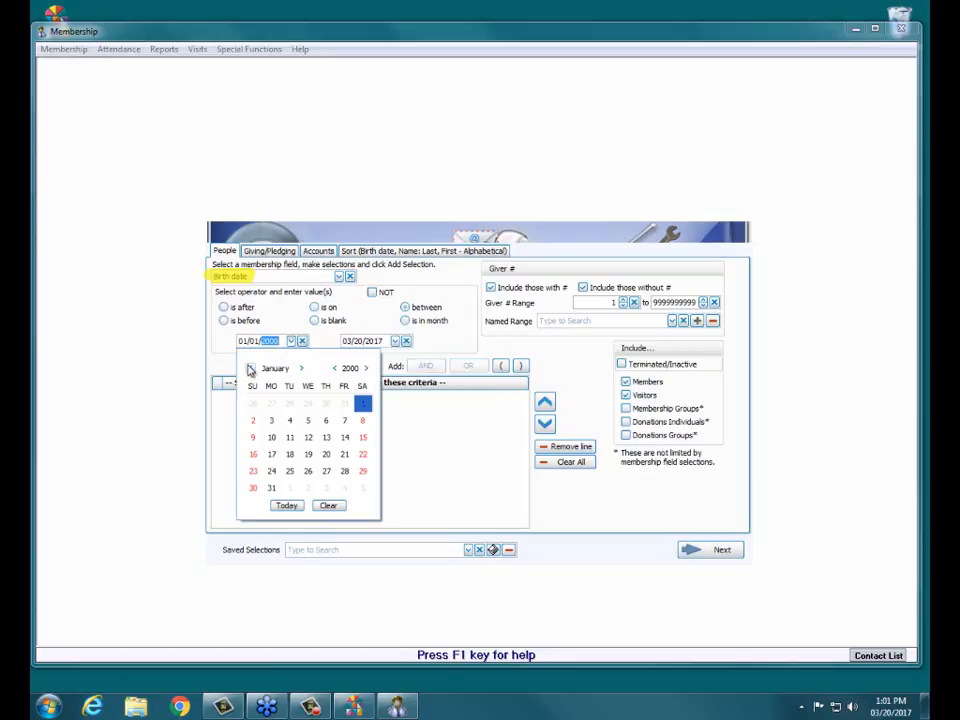
left_click(334, 371)
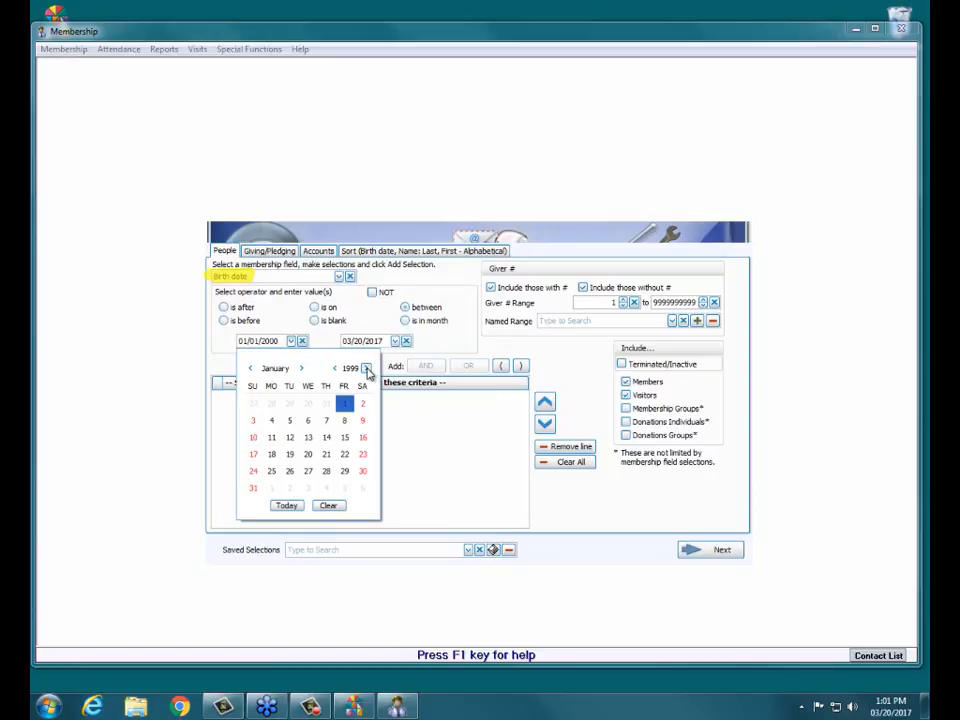
left_click(367, 371)
left_click(335, 369)
left_click(335, 370)
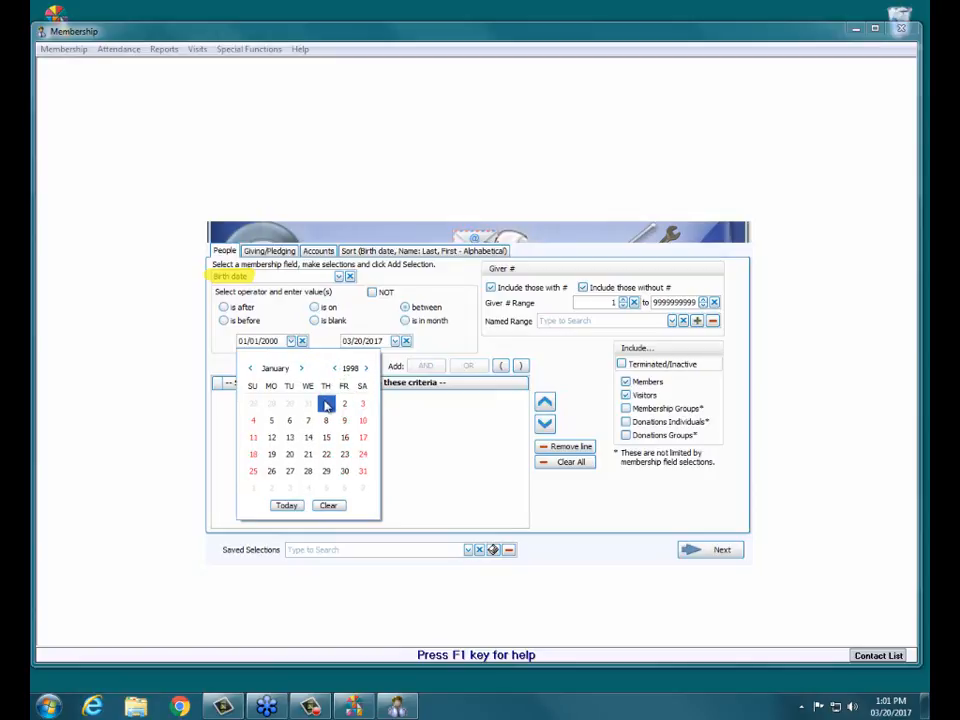
left_click(326, 403)
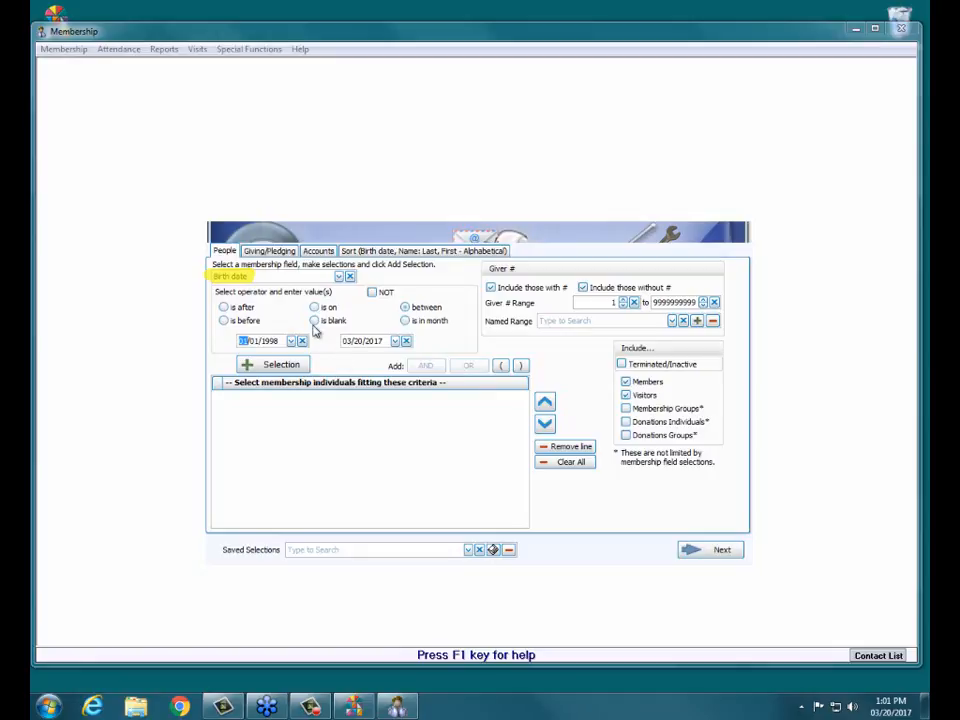
Step: Add a birth date criterion that is NOT blank to the membership selection
left_click(314, 321)
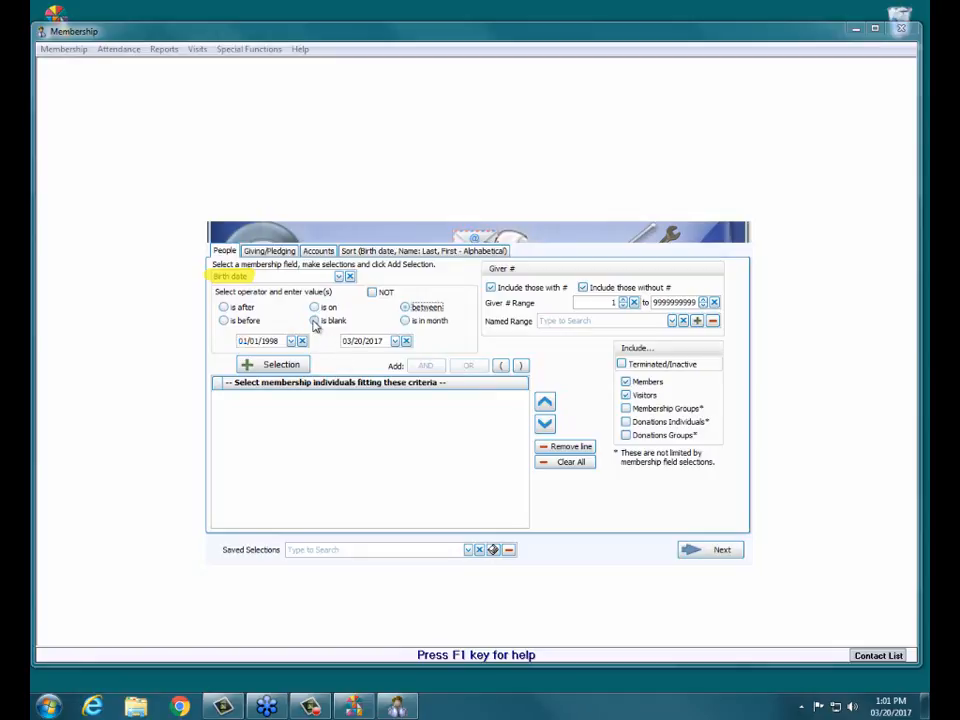
left_click(374, 294)
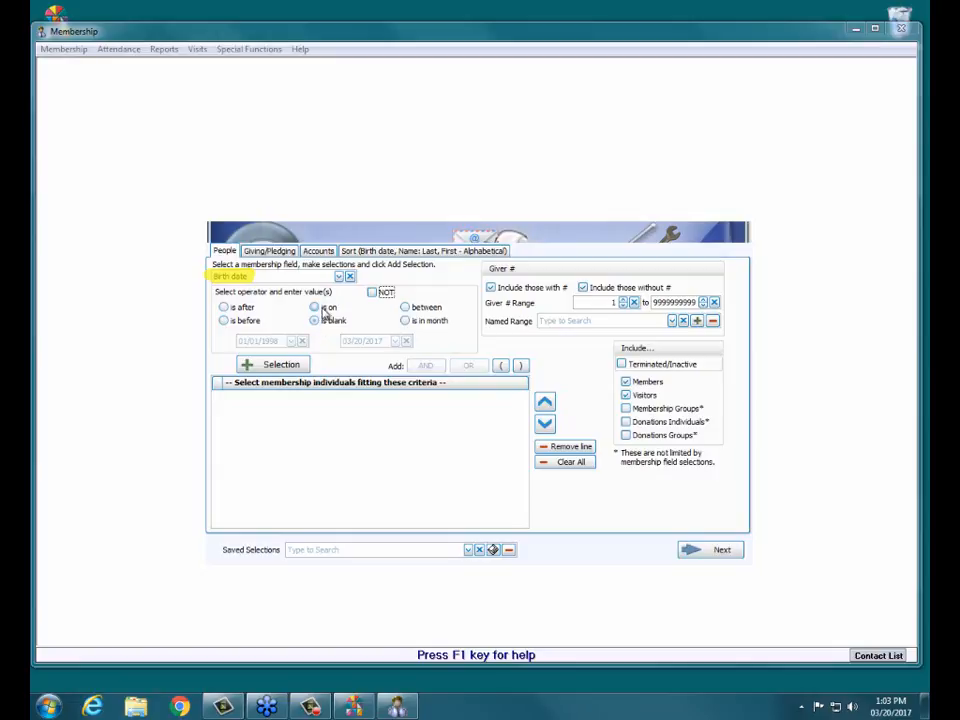
left_click(373, 292)
left_click(281, 366)
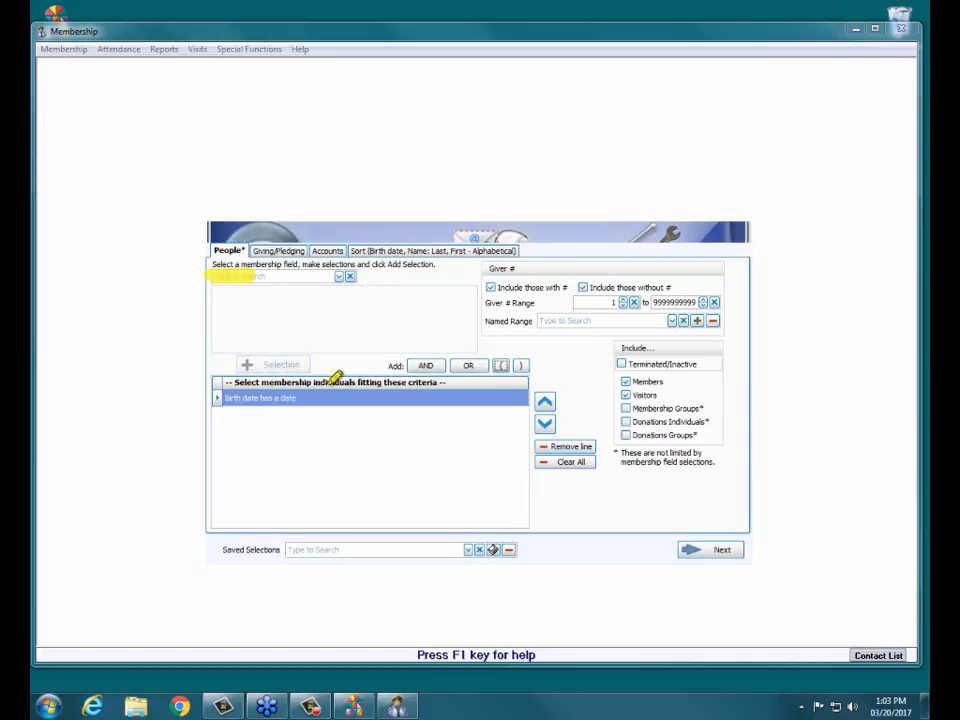
left_click_drag(308, 399, 216, 398)
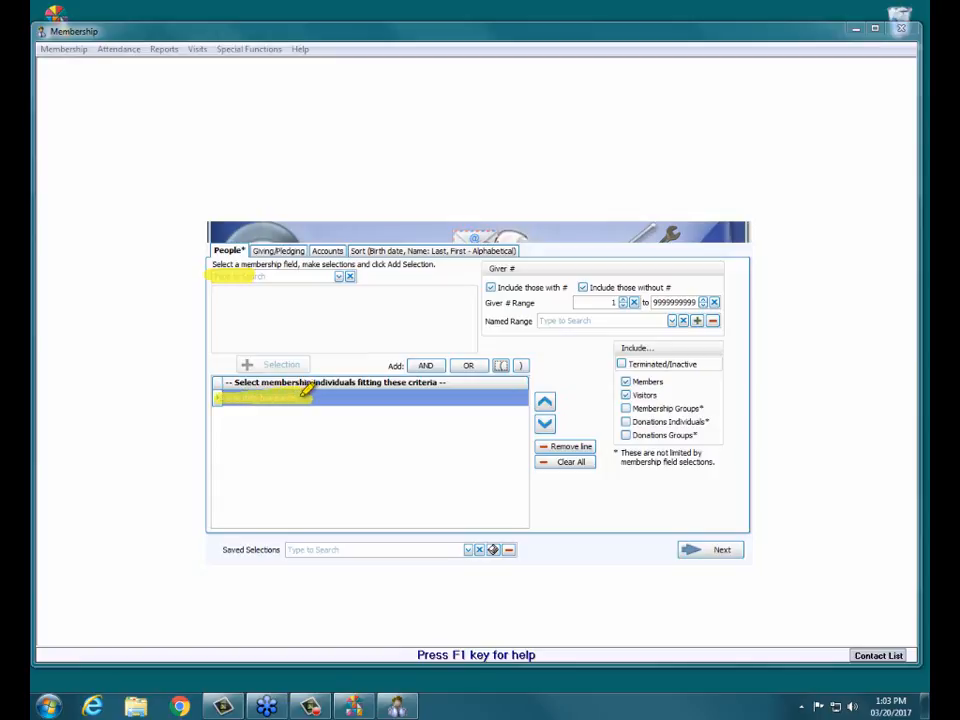
left_click(314, 438)
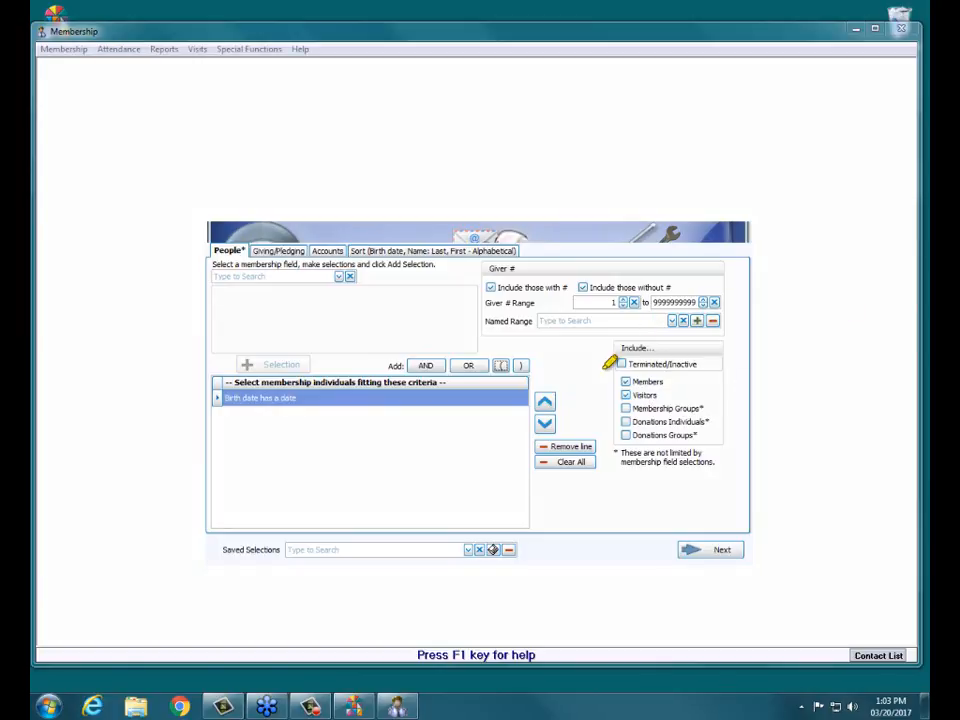
mouse_move(609, 362)
left_mouse_down()
mouse_move(726, 384)
mouse_move(724, 442)
mouse_move(630, 454)
mouse_move(606, 399)
mouse_move(610, 362)
left_mouse_up()
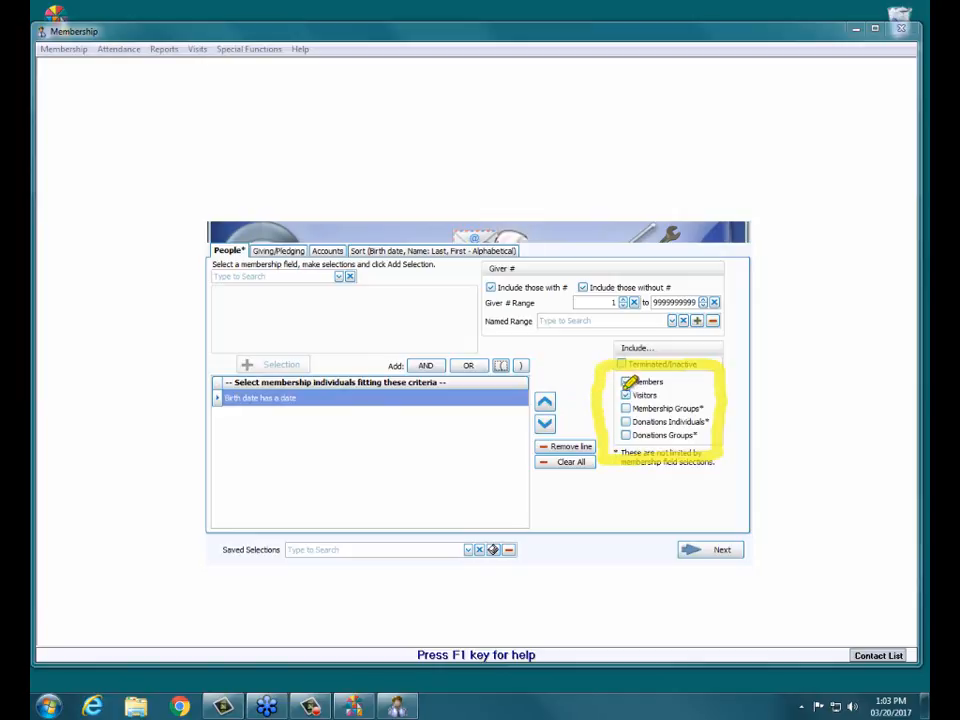
mouse_move(666, 404)
left_mouse_down()
mouse_move(656, 410)
mouse_move(690, 410)
mouse_move(650, 426)
mouse_move(698, 424)
left_mouse_up()
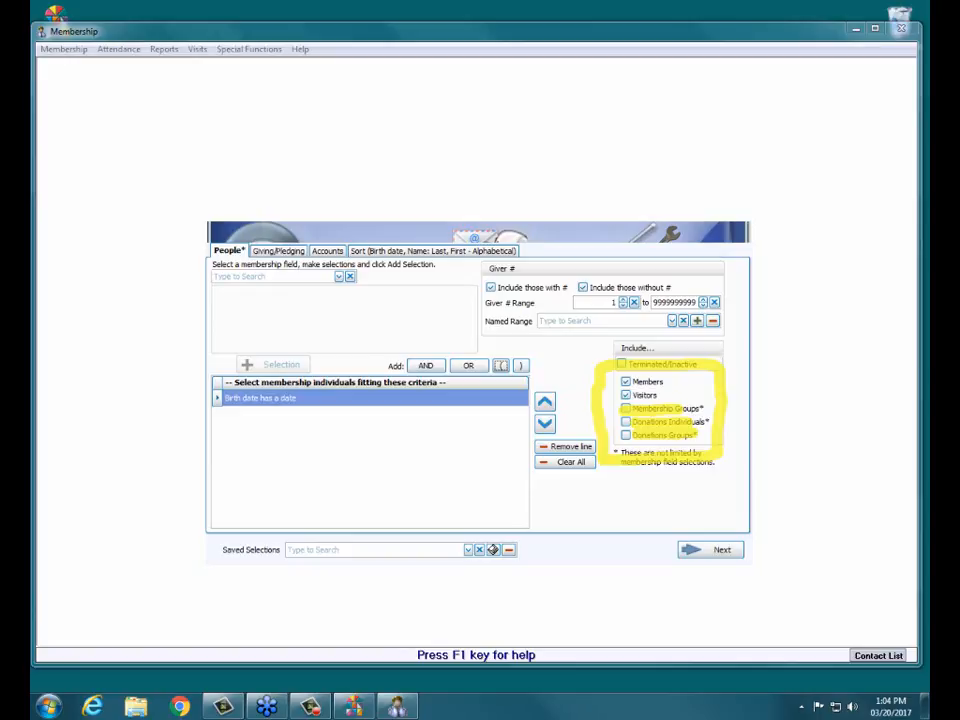
key("Escape")
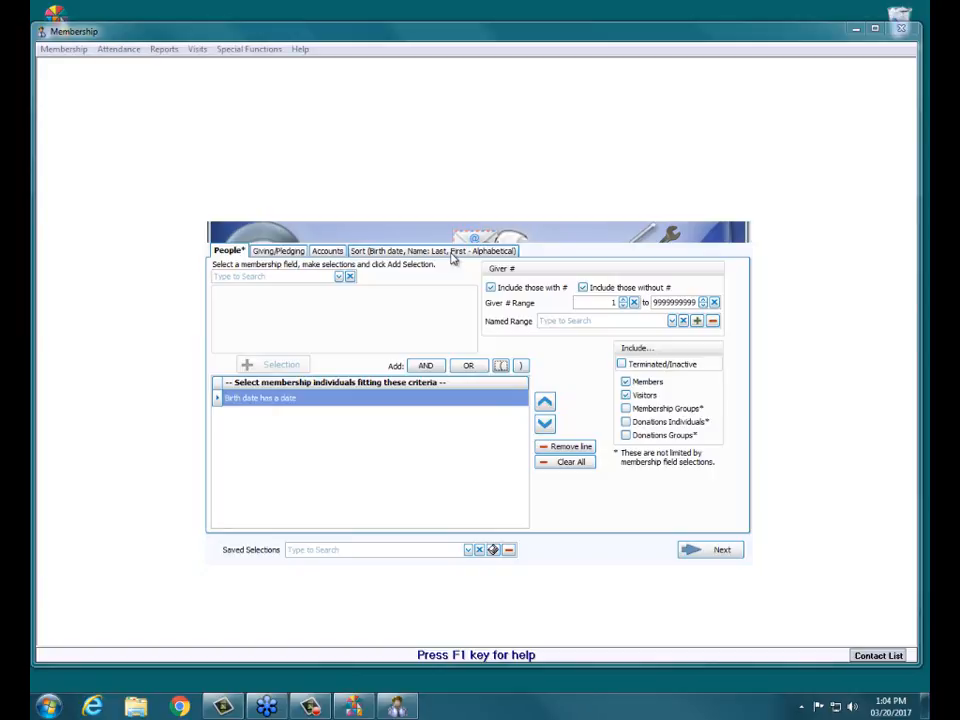
Step: Review the selection's giving/pledging, accounts and sort settings, including the Sort Field 1 choices and the sort order for date fields
left_click(276, 252)
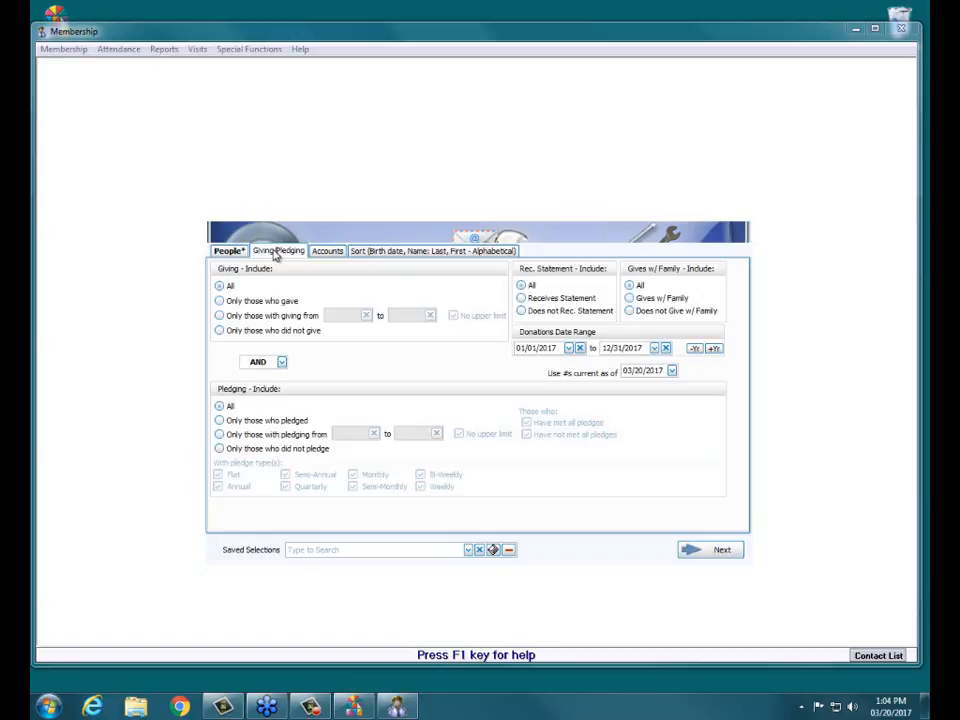
left_click(329, 253)
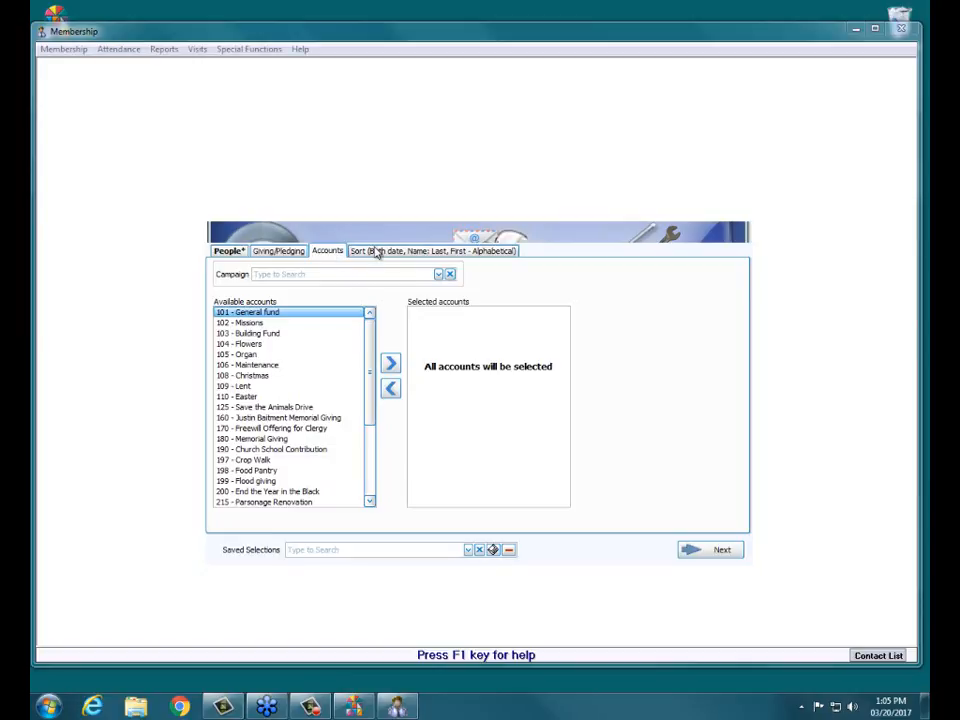
left_click(377, 253)
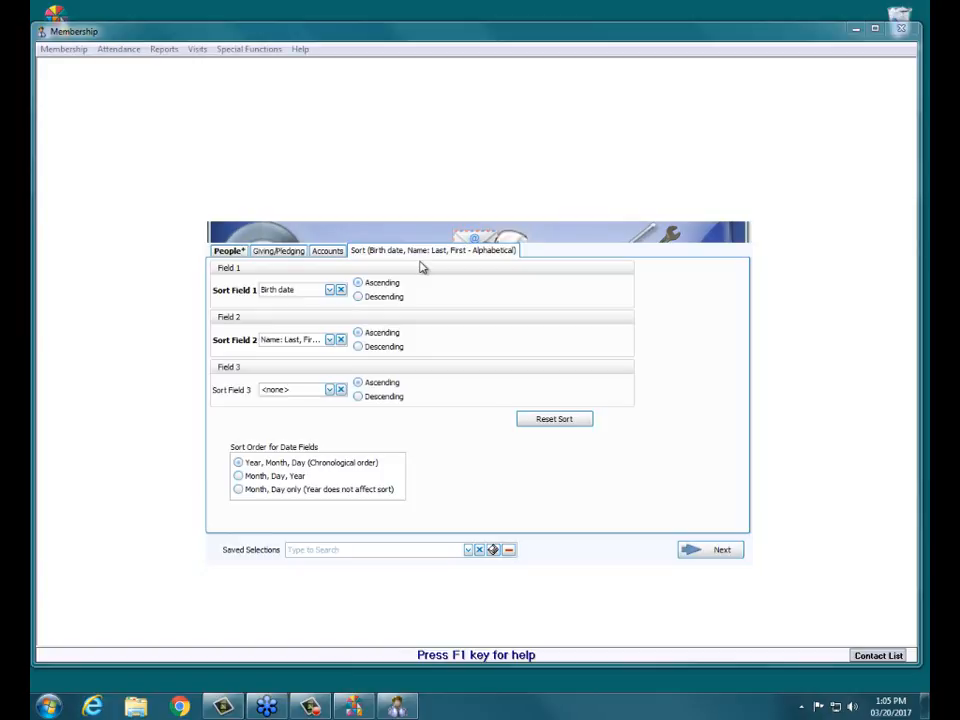
left_click(330, 290)
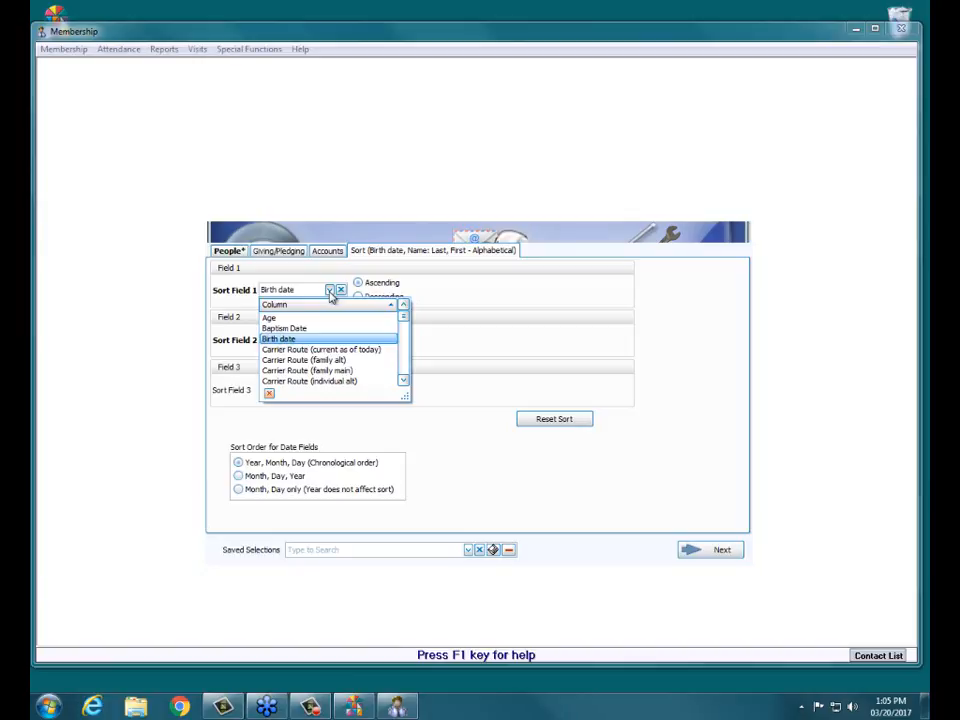
left_click(331, 292)
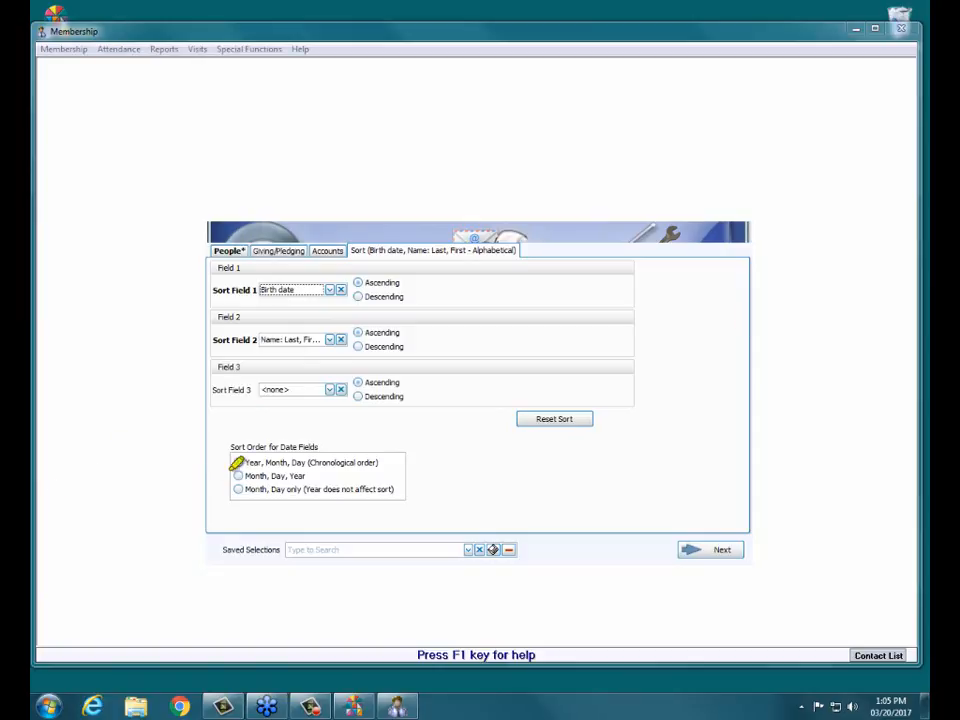
mouse_move(232, 449)
left_mouse_down()
mouse_move(426, 504)
mouse_move(214, 465)
mouse_move(236, 450)
left_mouse_up()
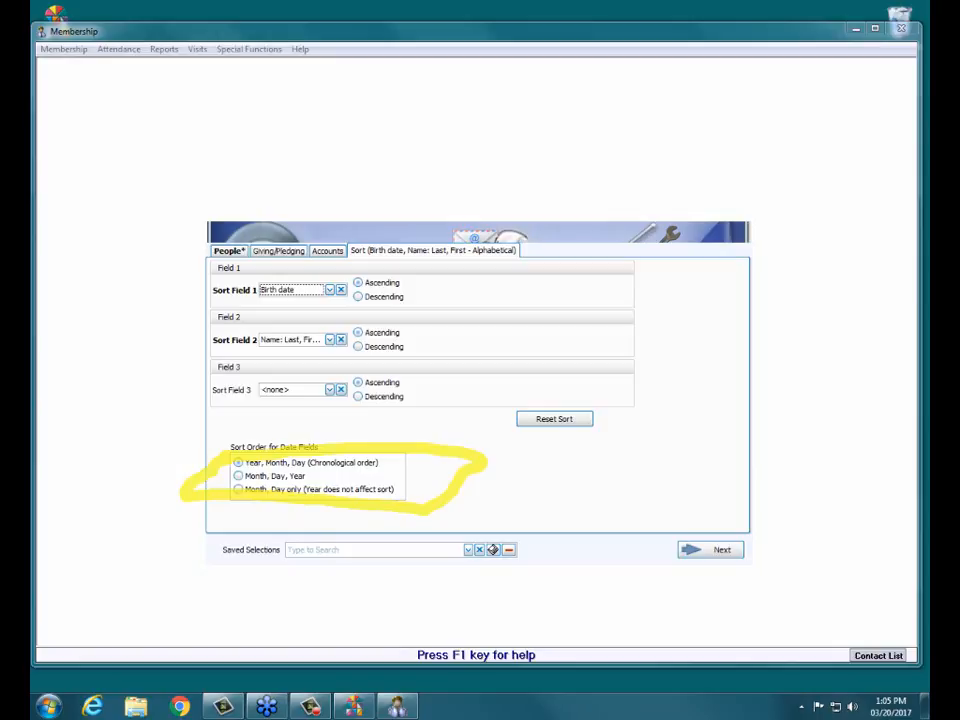
right_click(463, 478)
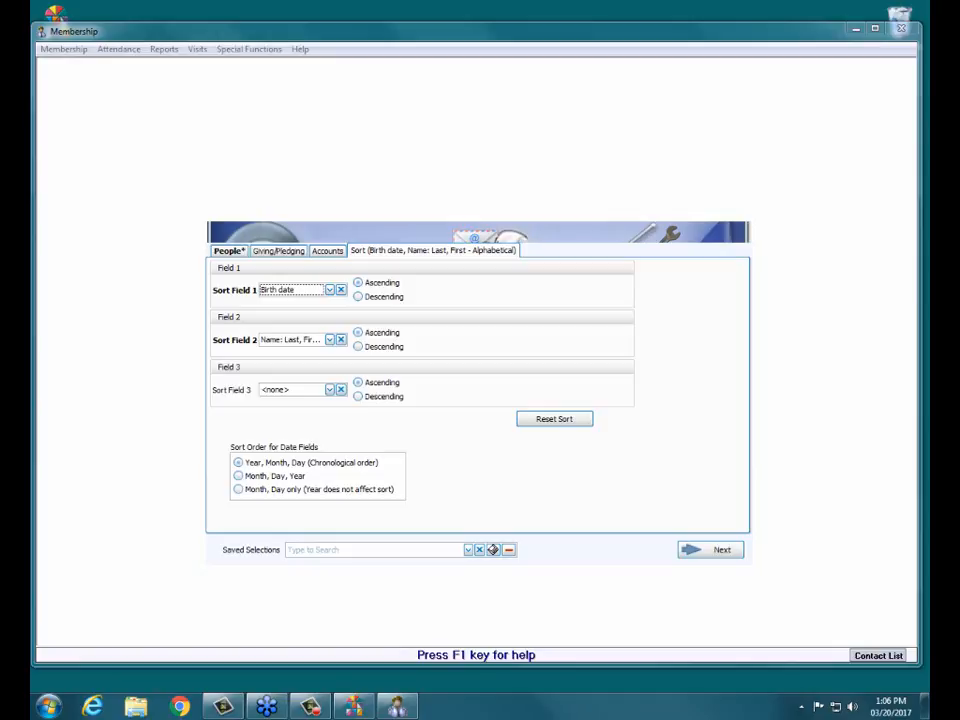
Step: Proceed to the report options and preview the Basic Columnar Report of birth dates for all listed people
left_click(718, 551)
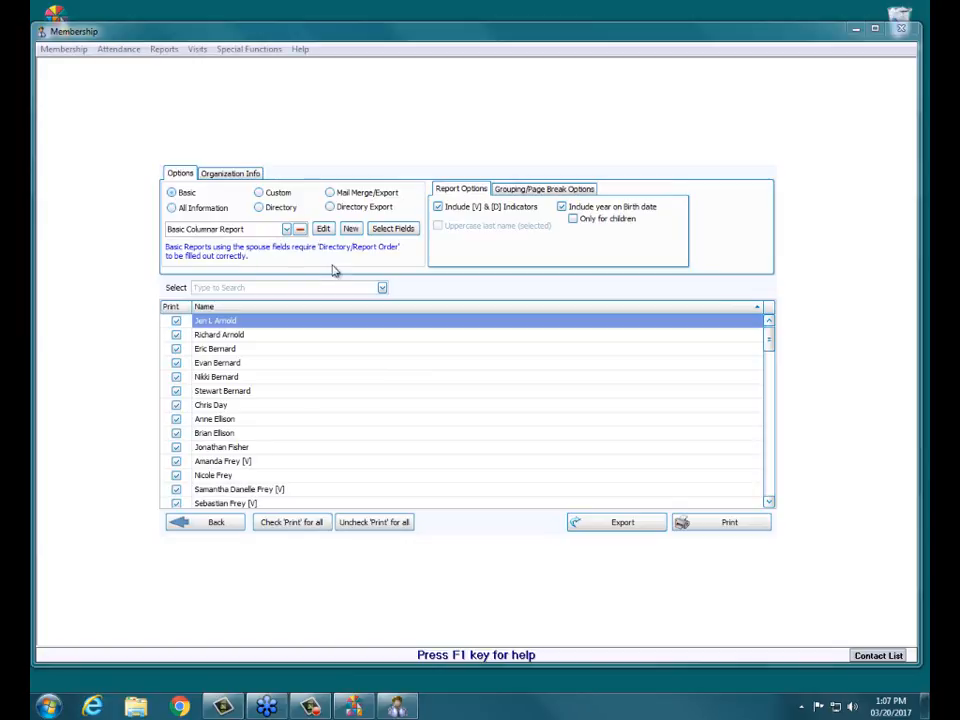
left_click(695, 530)
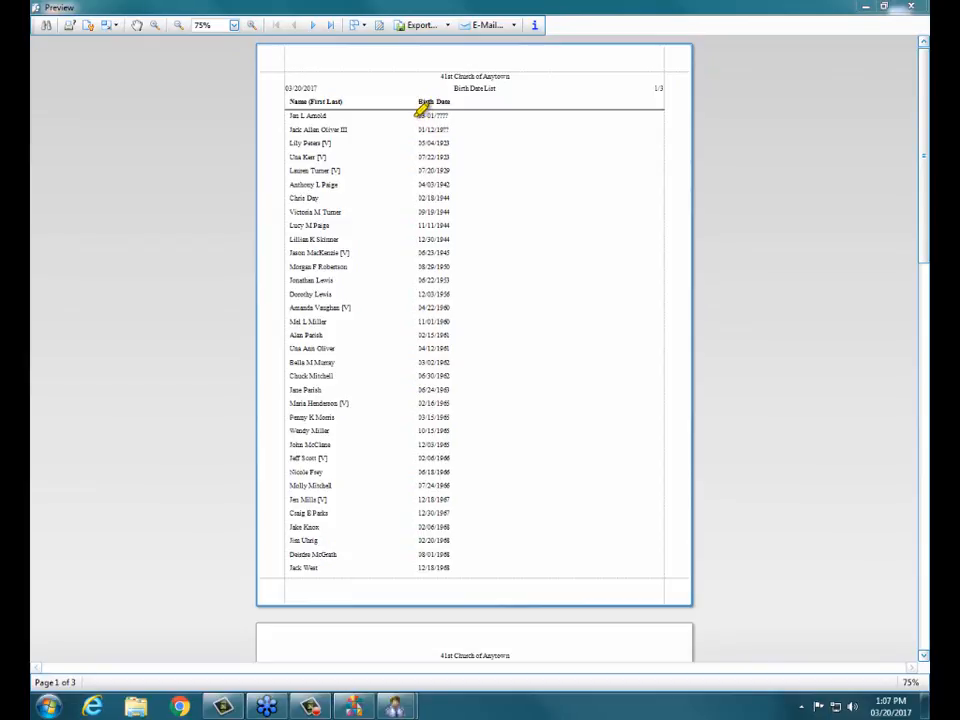
left_click_drag(412, 116, 458, 116)
left_click_drag(290, 116, 350, 116)
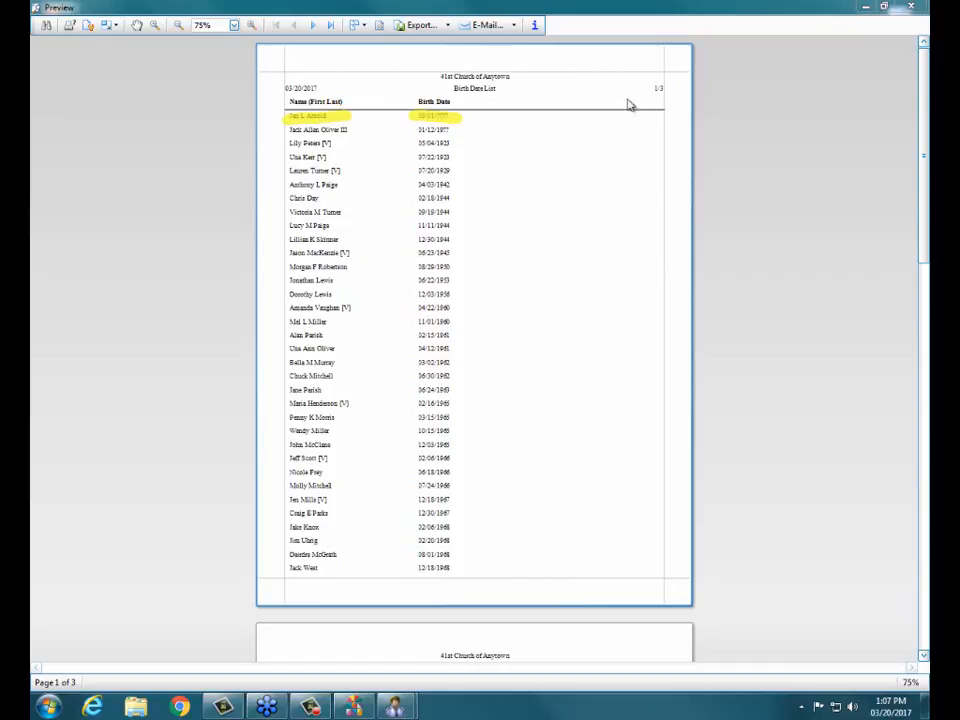
left_click(252, 25)
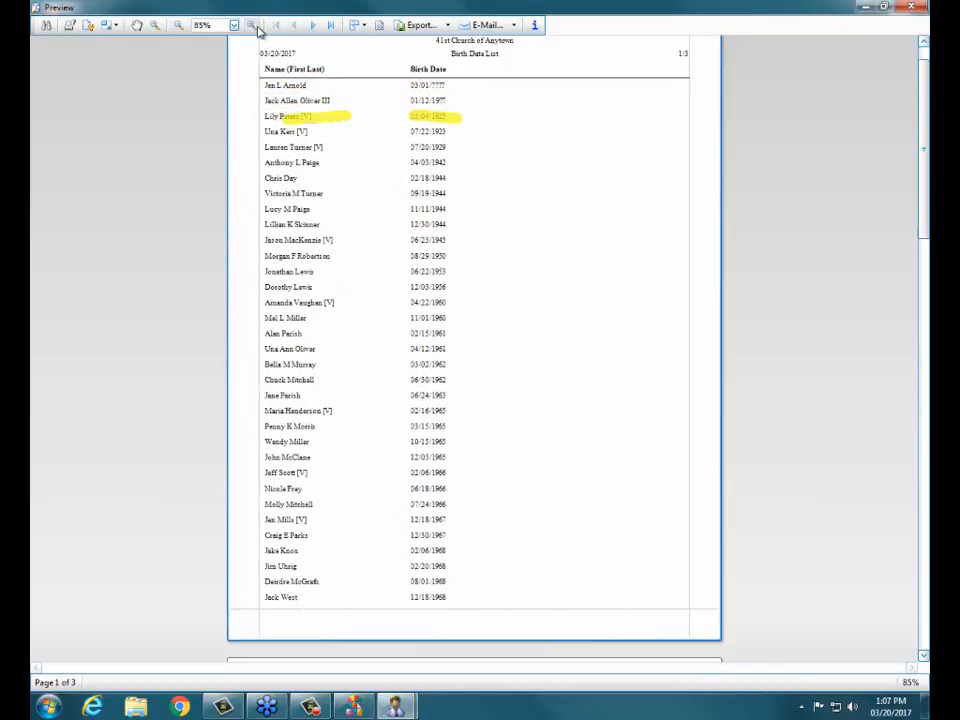
scroll(240, 62, "up", 4)
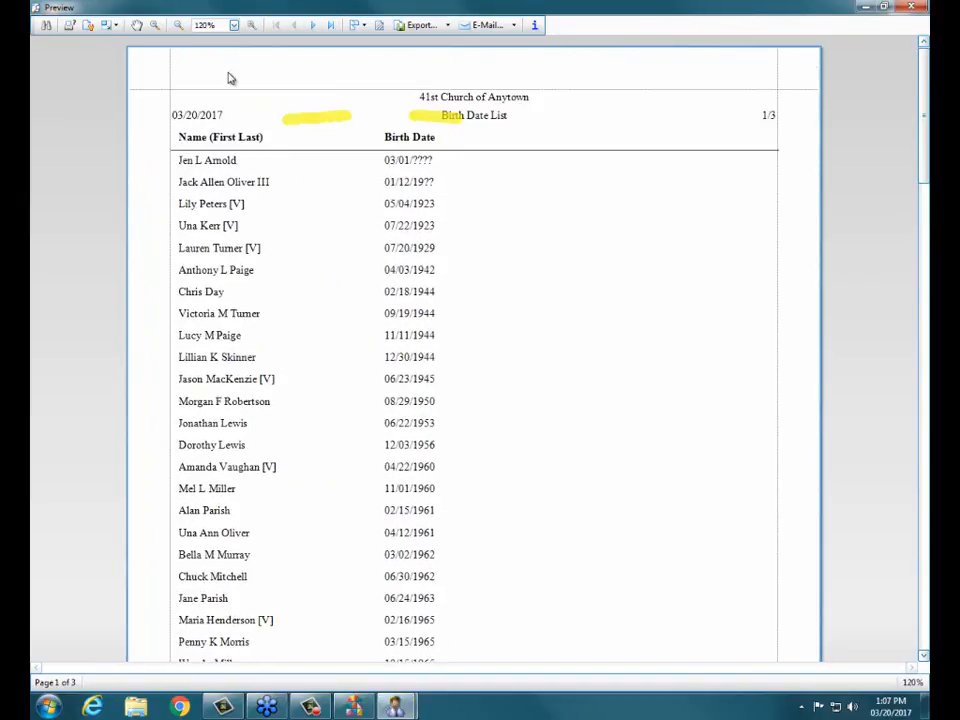
Step: Look over the full-date birth date list in a smaller preview window and close the preview
scroll(230, 83, "down", 1)
left_click_drag(628, 7, 410, 18)
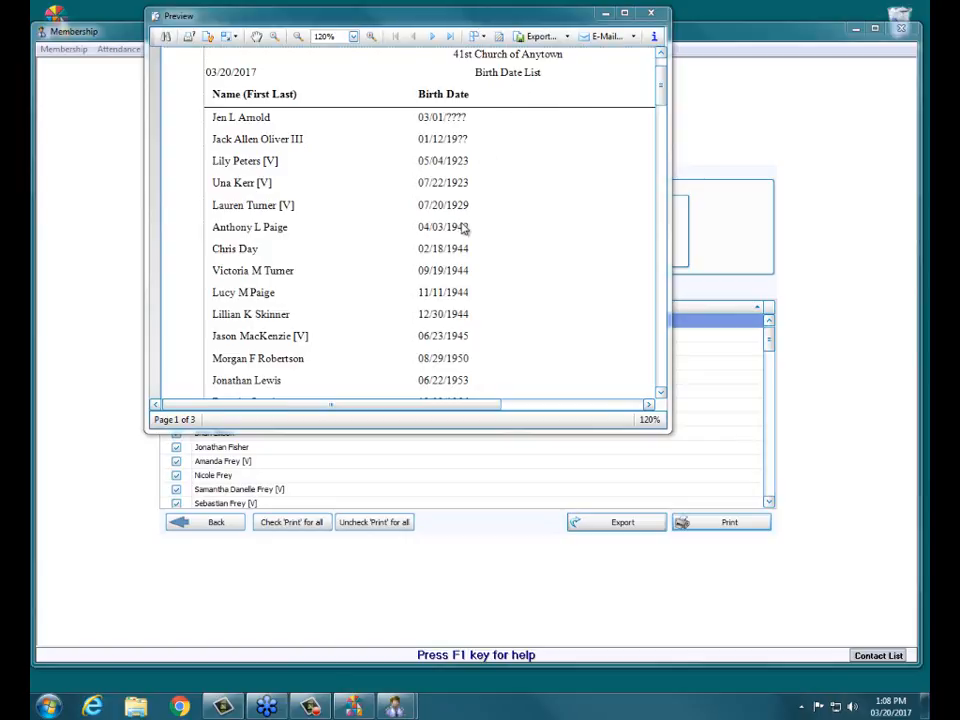
left_click(646, 16)
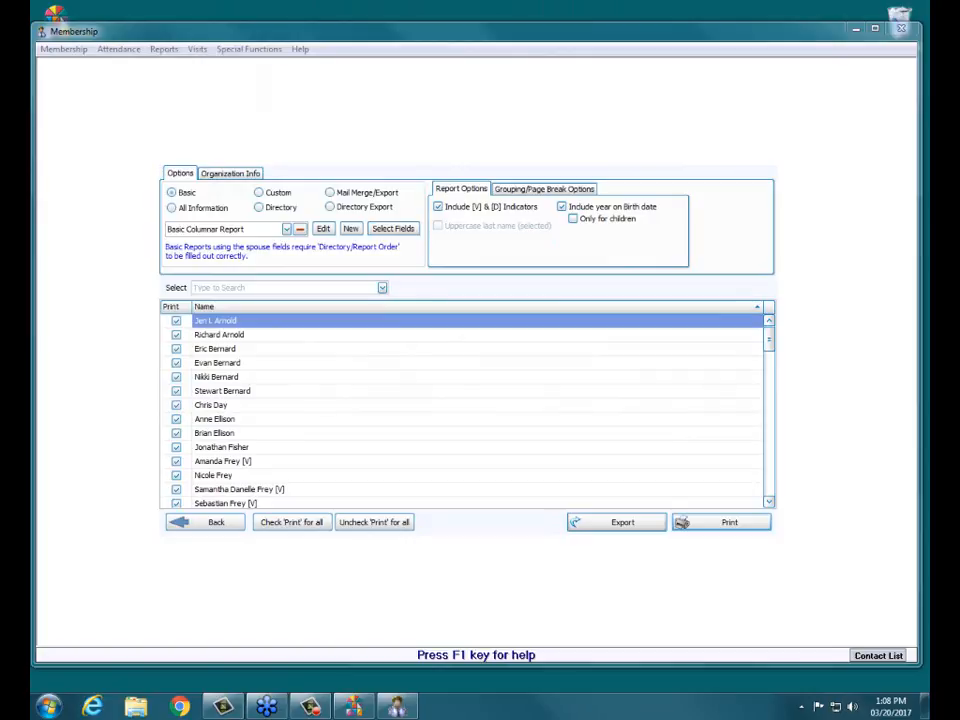
Step: Exclude the year from birth dates, preview the birth date list again, and close the preview and report
mouse_move(553, 209)
left_mouse_down()
mouse_move(649, 207)
mouse_move(572, 212)
left_mouse_up()
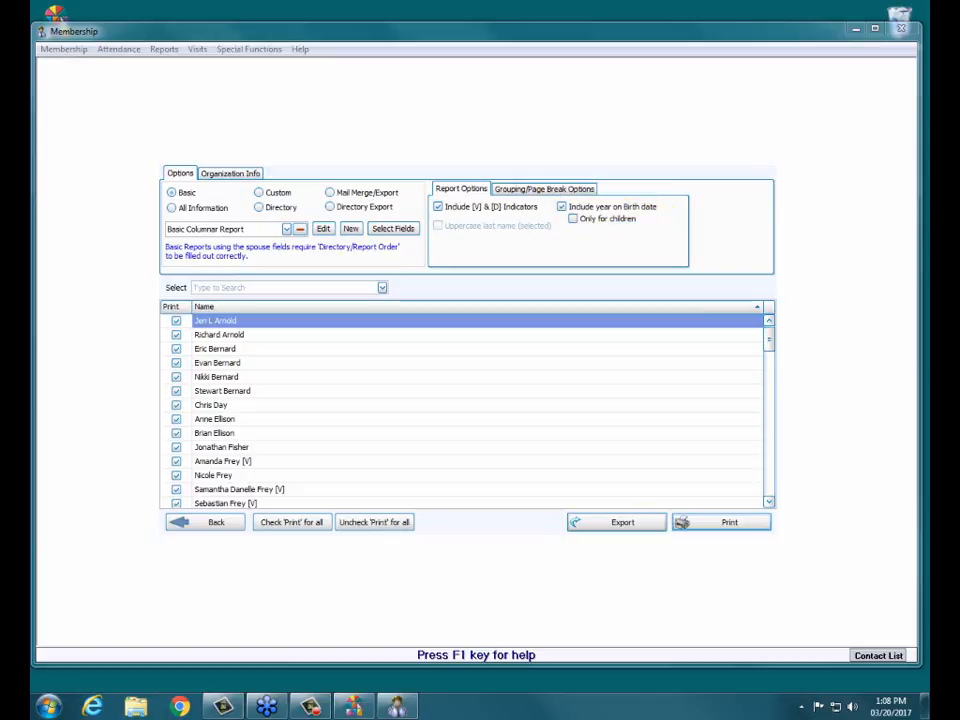
left_click(567, 208)
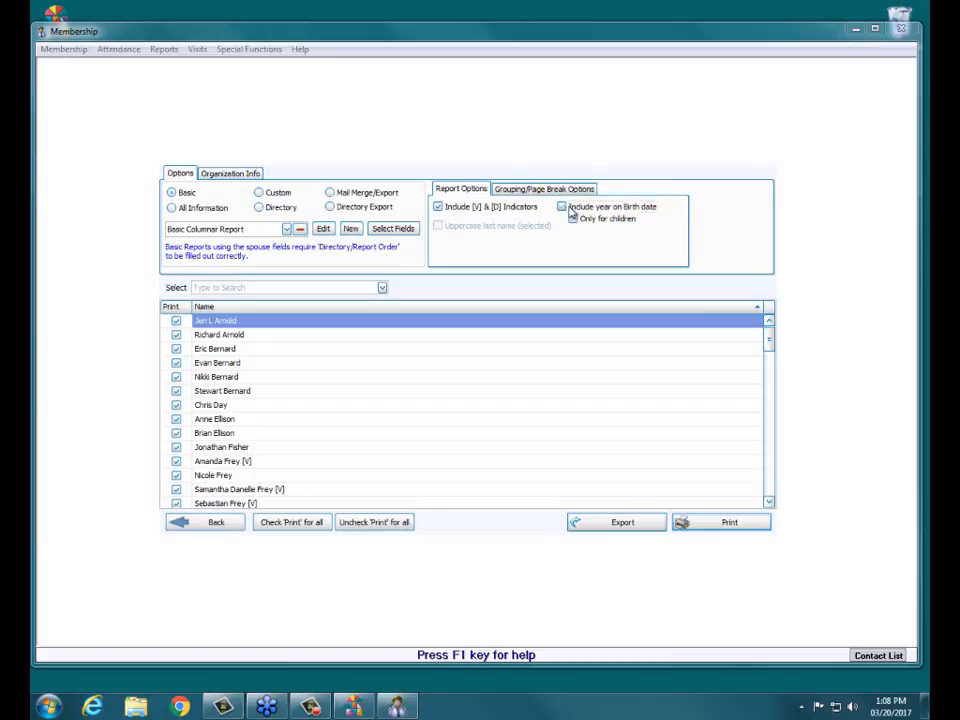
left_click(722, 522)
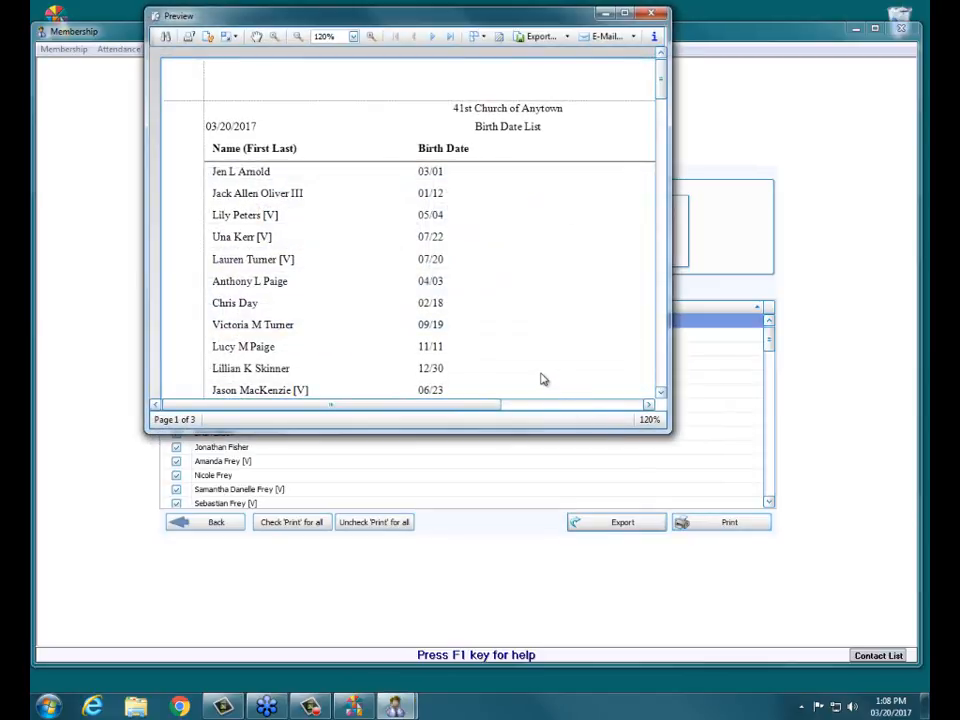
left_click(652, 15)
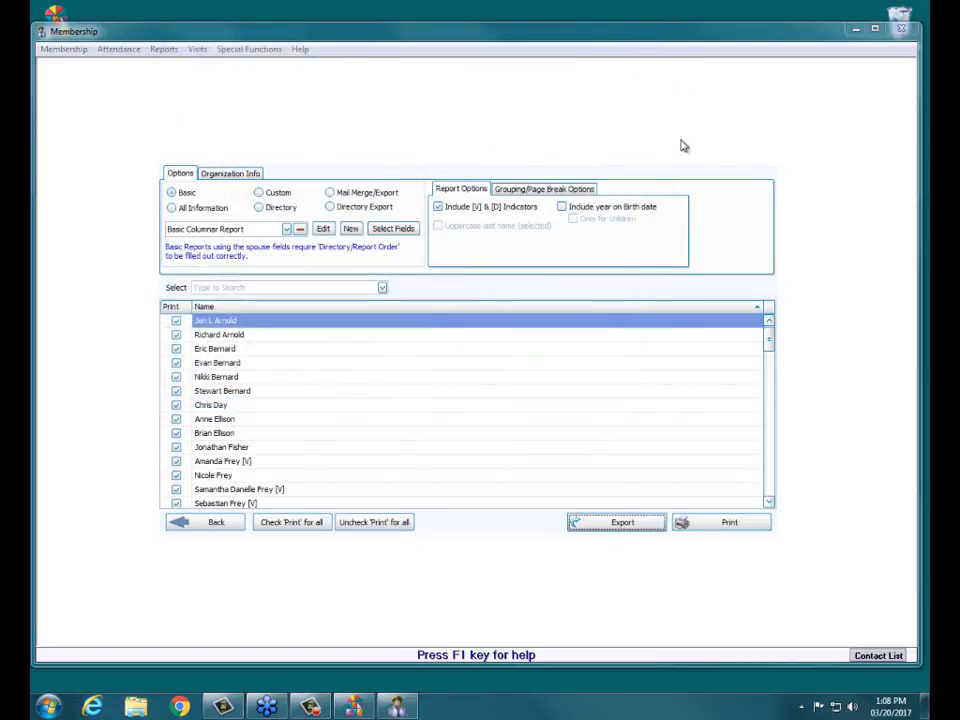
left_click(769, 159)
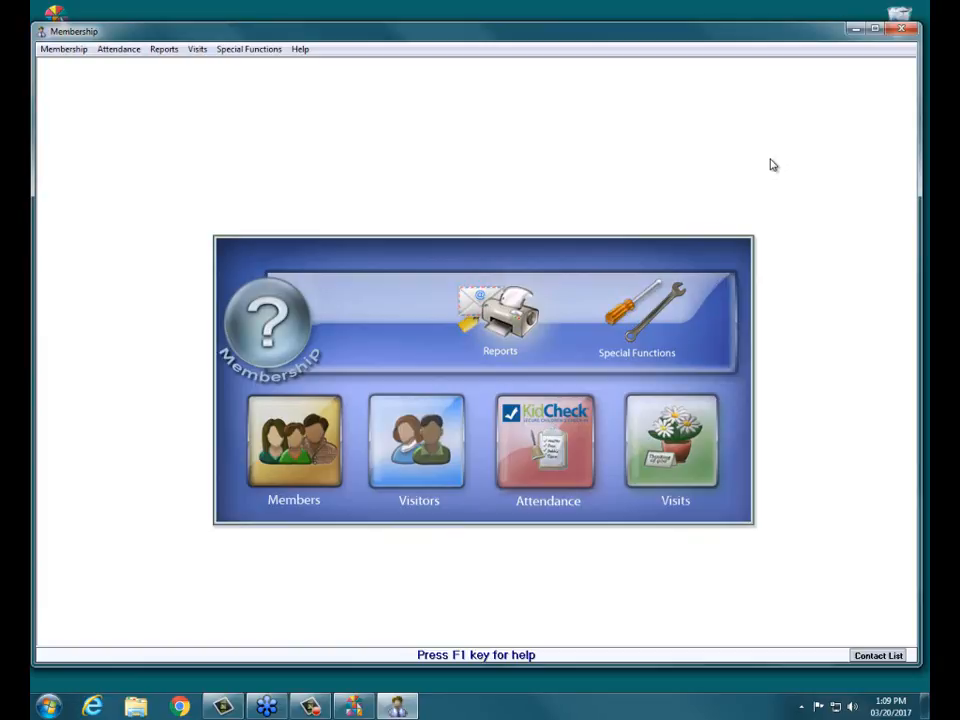
Step: Open the anniversary Reports/Directory/Export selection, review its Marriage Date criterion, and close the selection
left_click(507, 333)
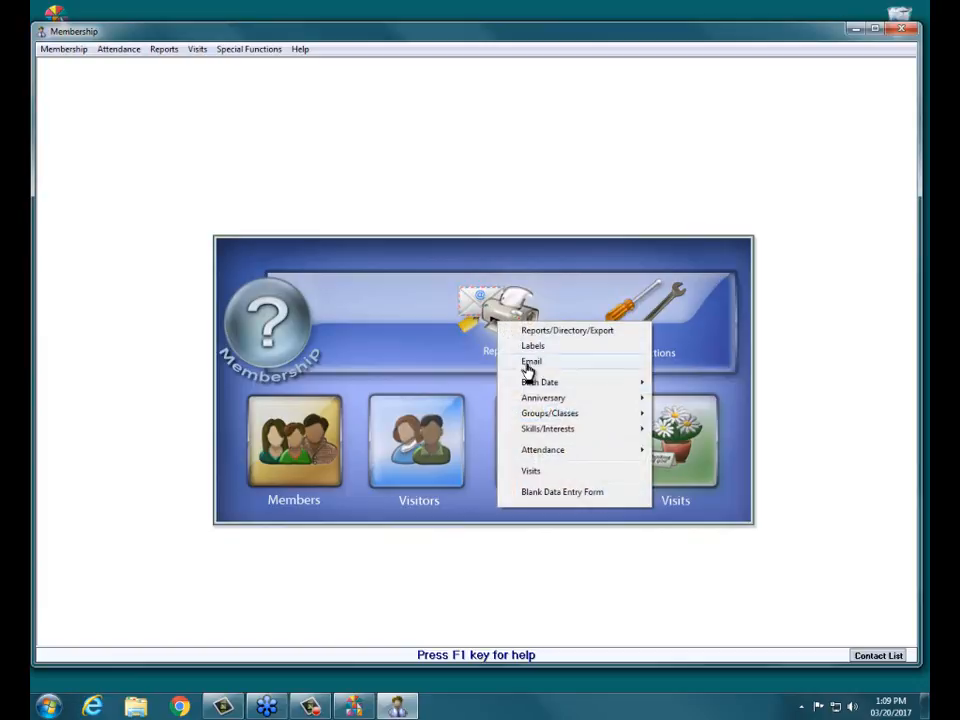
mouse_move(543, 400)
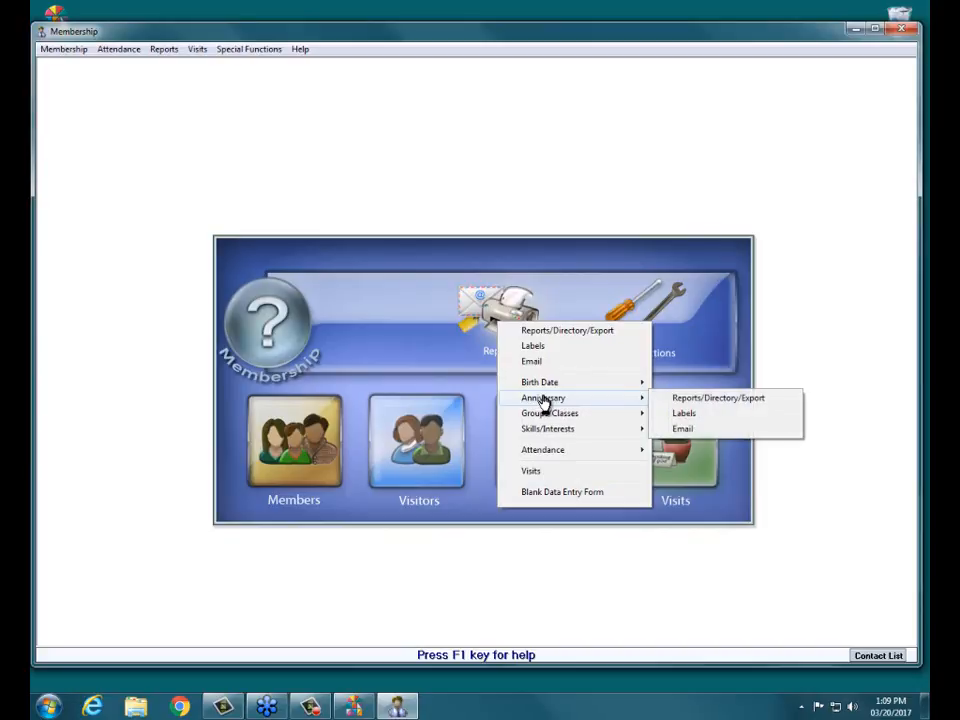
left_click(692, 398)
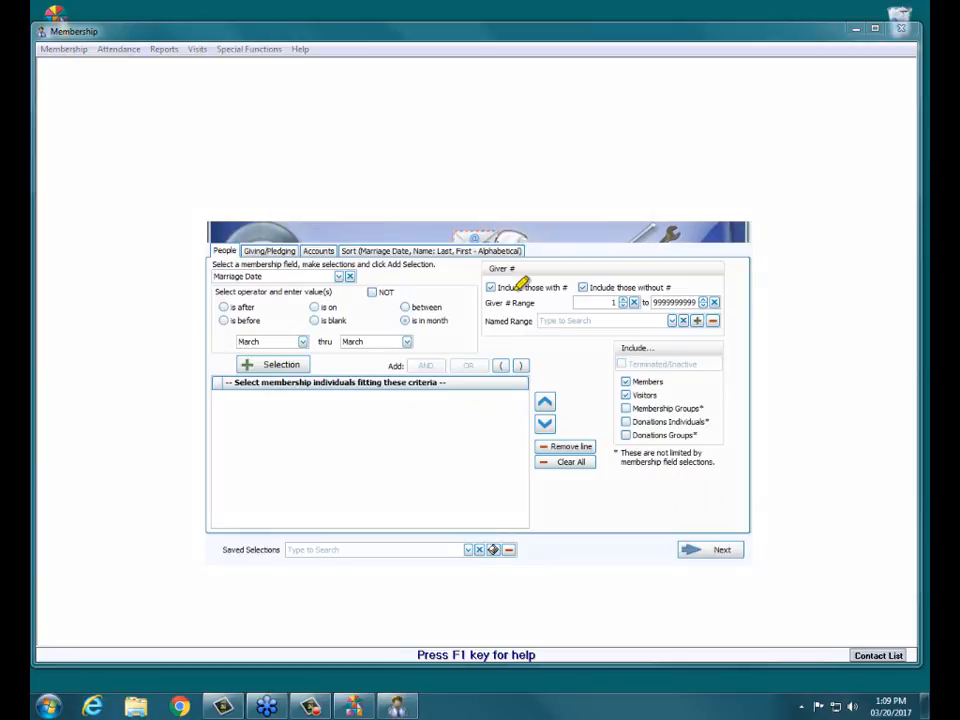
left_click_drag(214, 276, 266, 276)
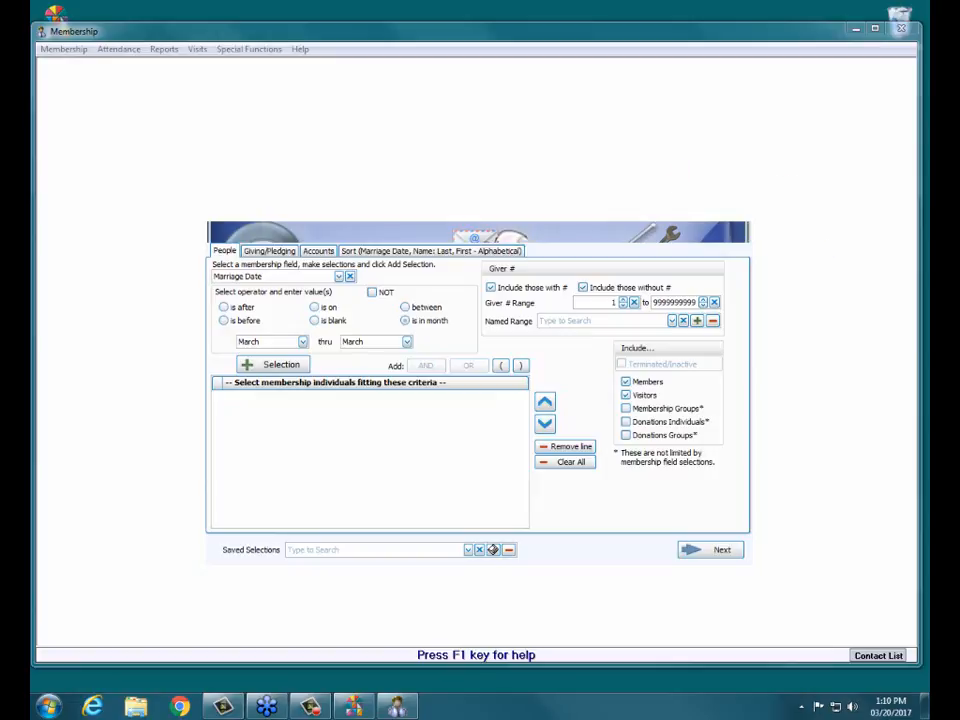
left_click(742, 217)
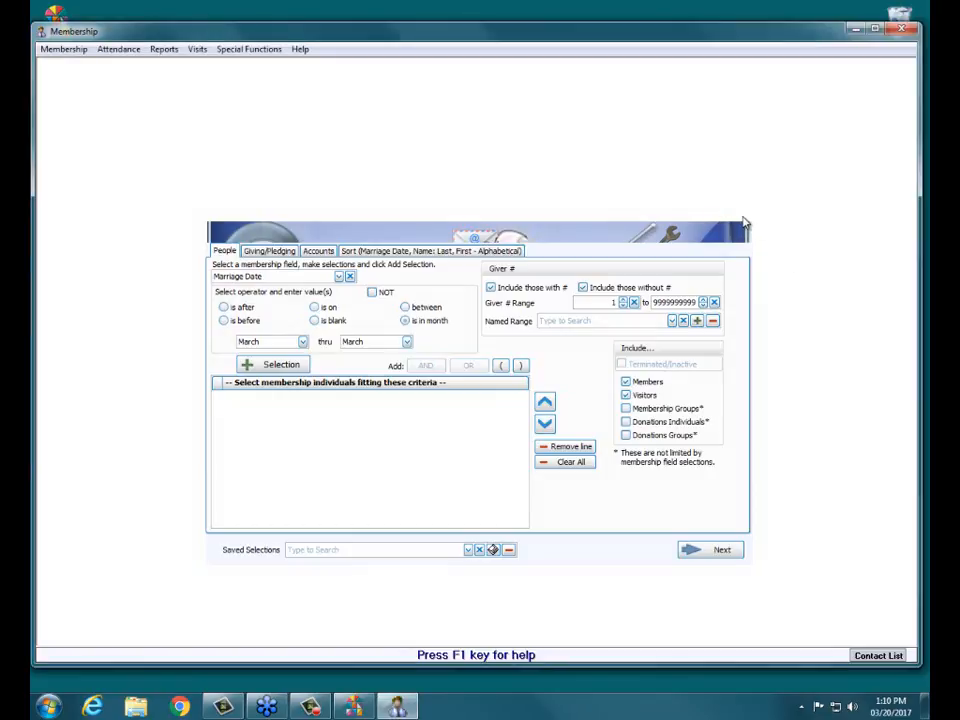
left_click(742, 246)
left_click(741, 212)
left_click(741, 242)
Step: Open the member records, examine the individual's Directory/report order and Marriage Date fields, and close the records
left_click(313, 430)
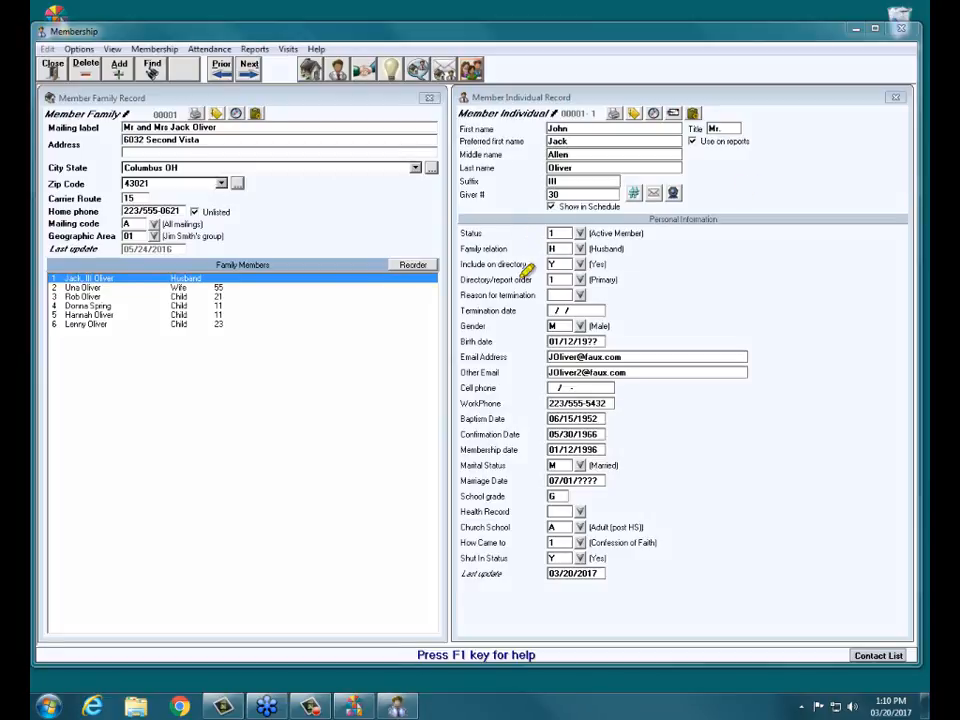
left_click_drag(464, 279, 617, 281)
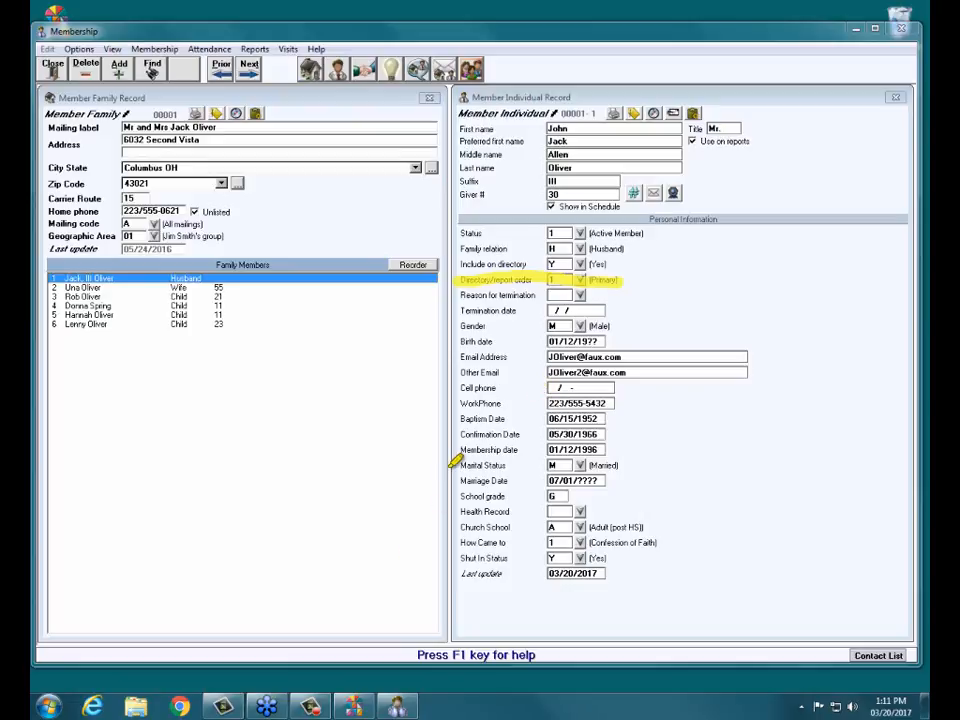
left_click_drag(450, 480, 626, 475)
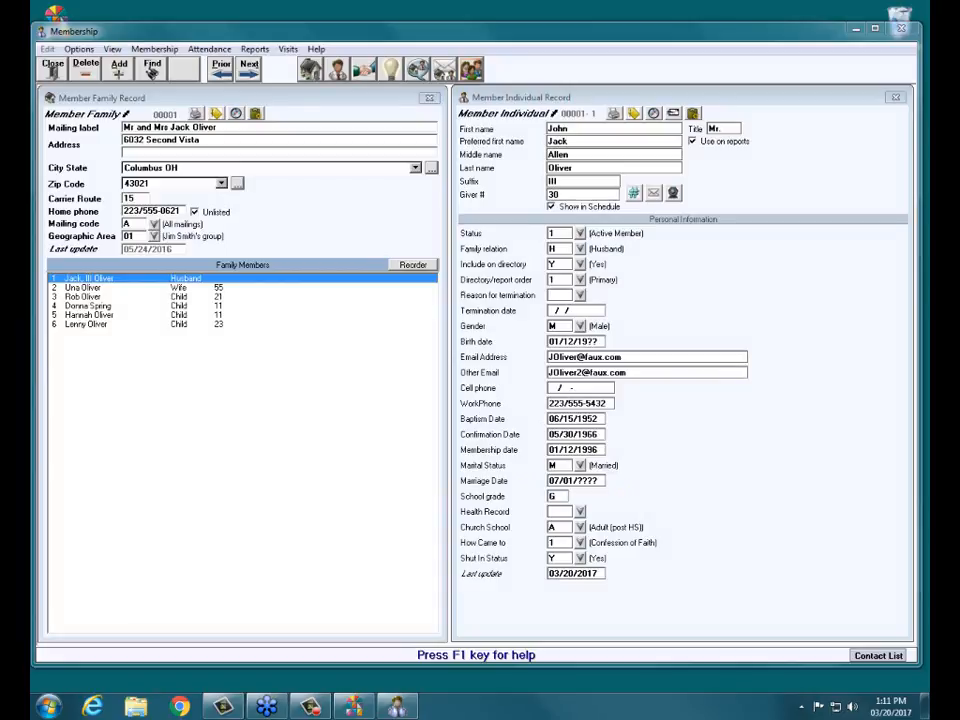
left_click(51, 72)
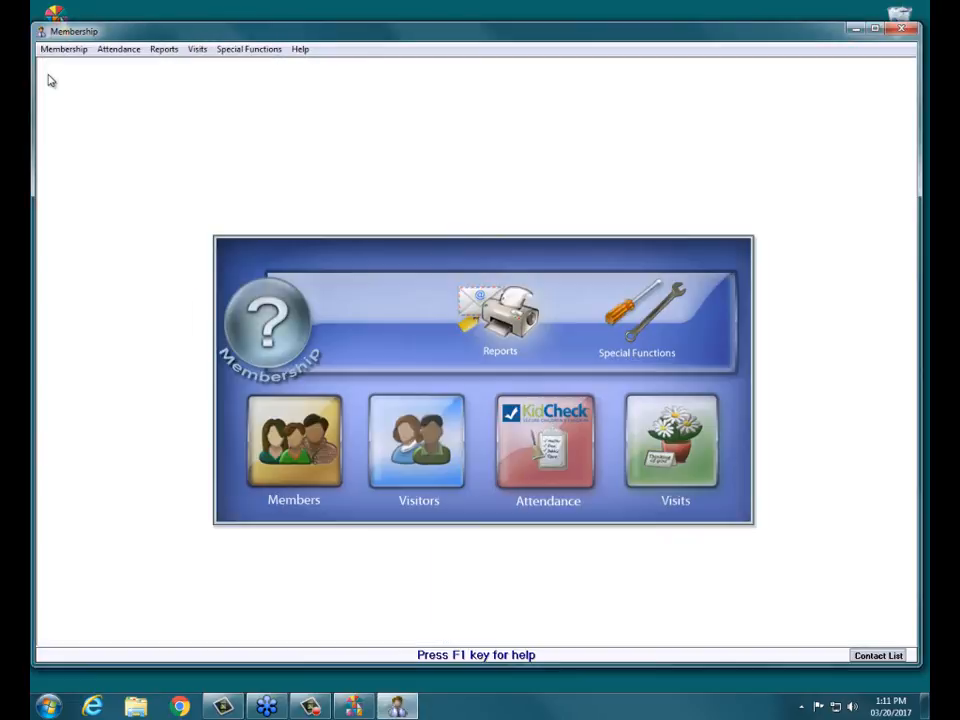
Step: Start an anniversary Reports/Directory/Export selection and add a Marriage Date criterion that is NOT blank
left_click(502, 314)
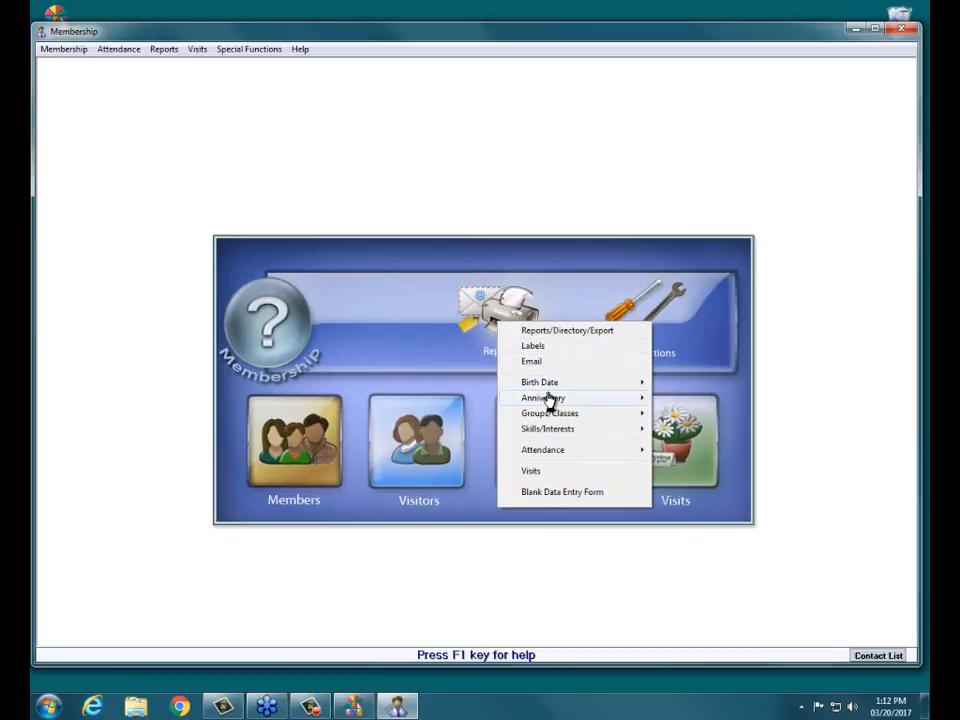
mouse_move(549, 401)
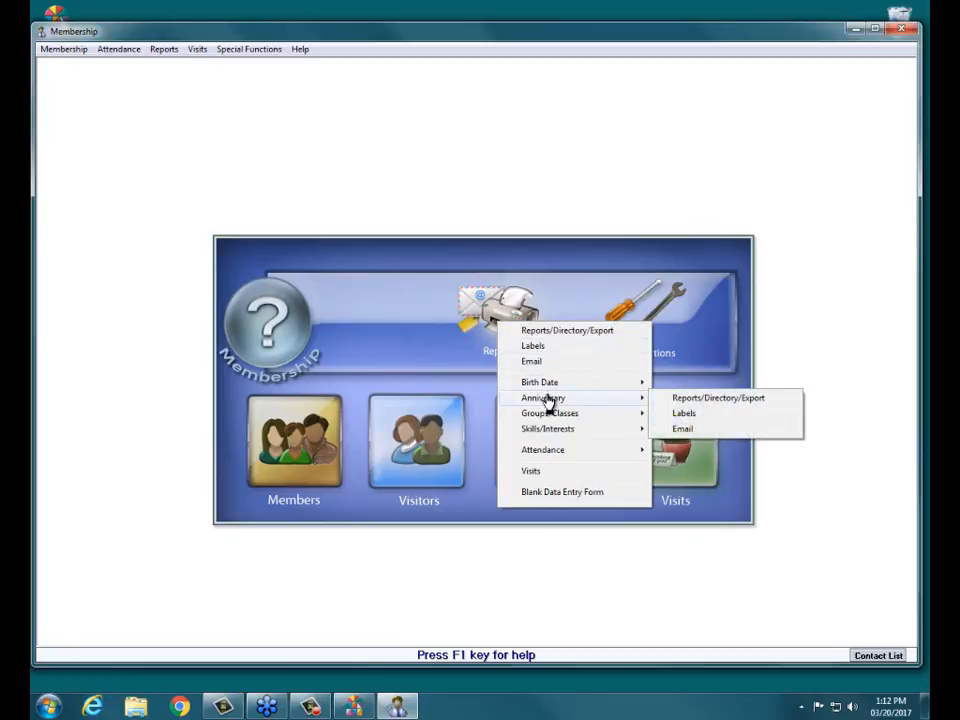
left_click(684, 399)
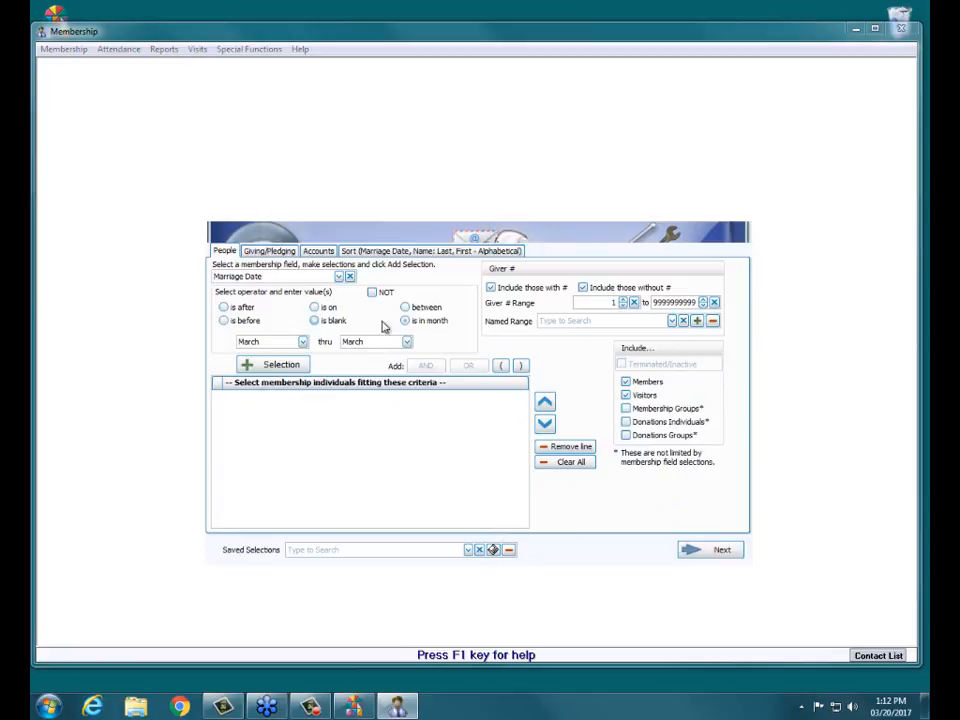
left_click(314, 321)
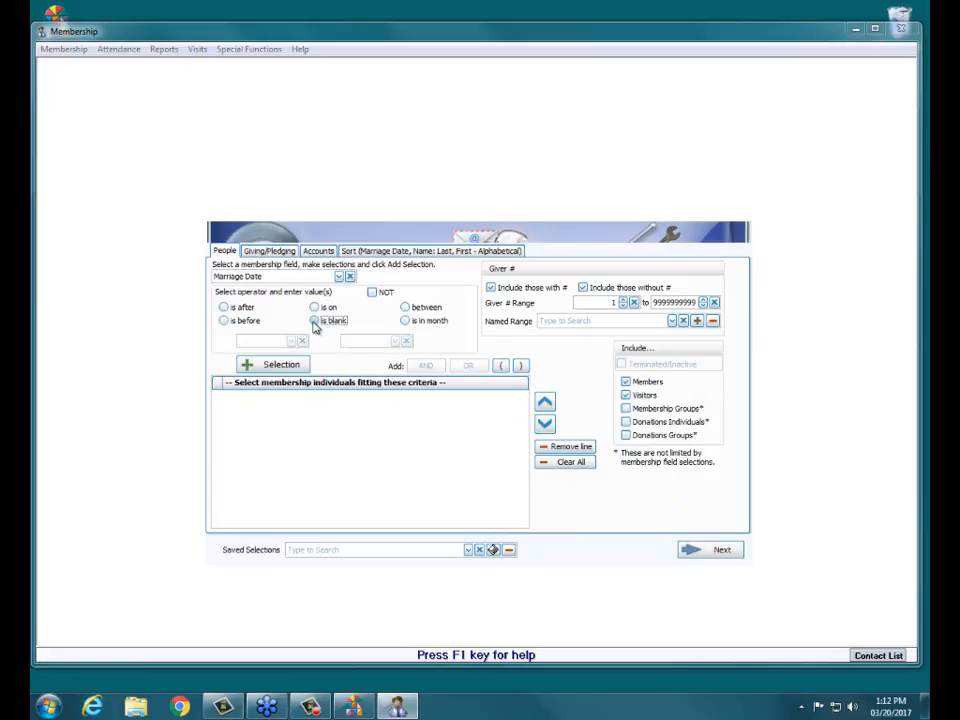
left_click(373, 293)
left_click(263, 365)
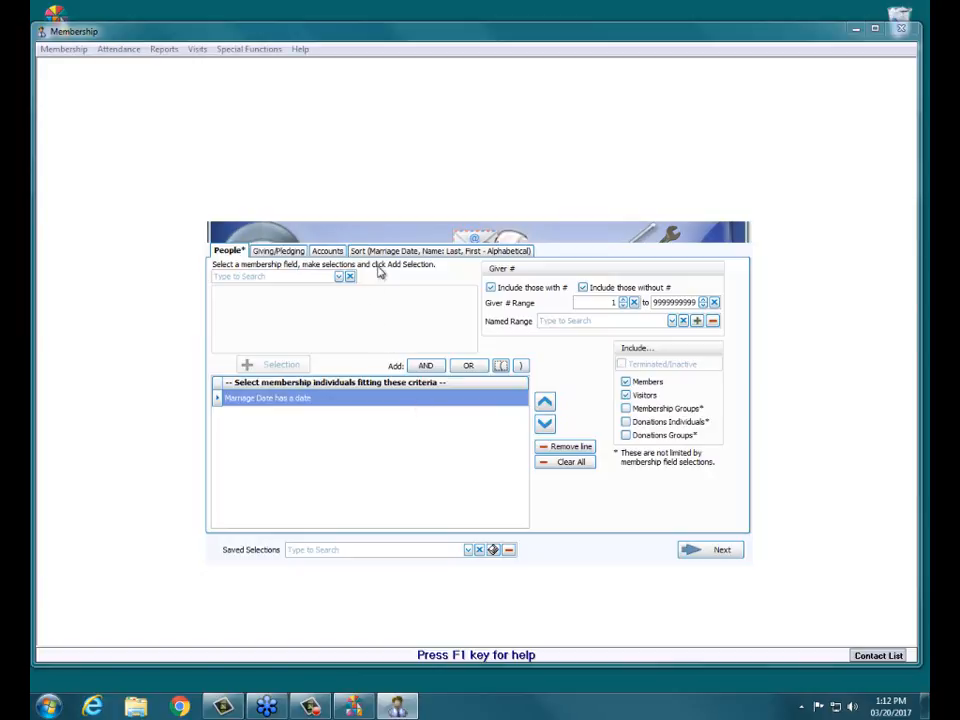
Step: Review the anniversary selection's giving/pledging, accounts and sort settings
left_click(285, 253)
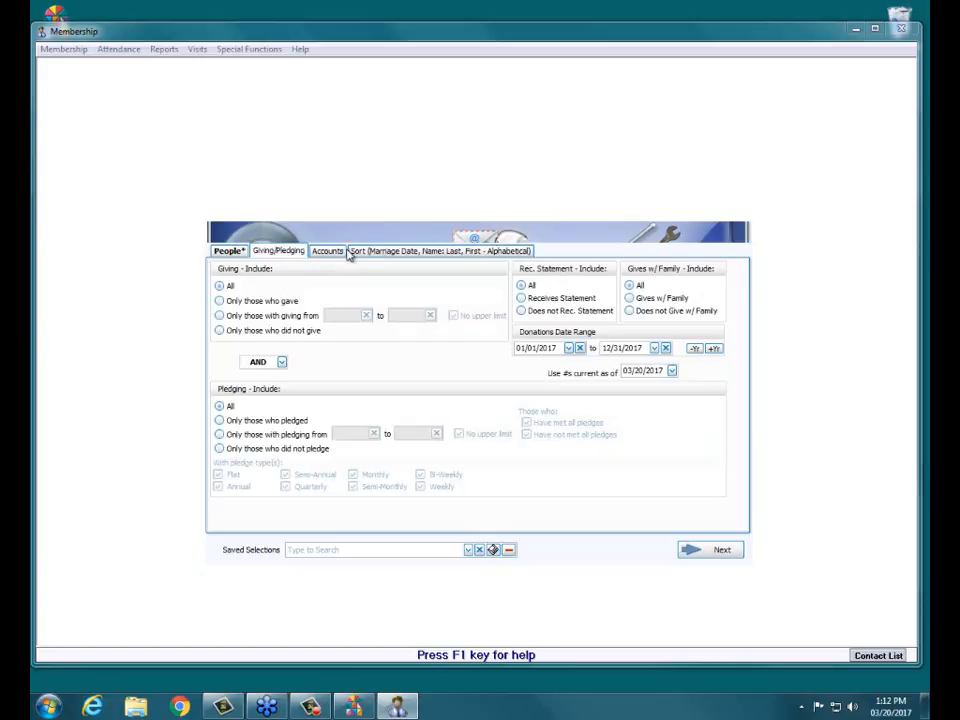
left_click(336, 253)
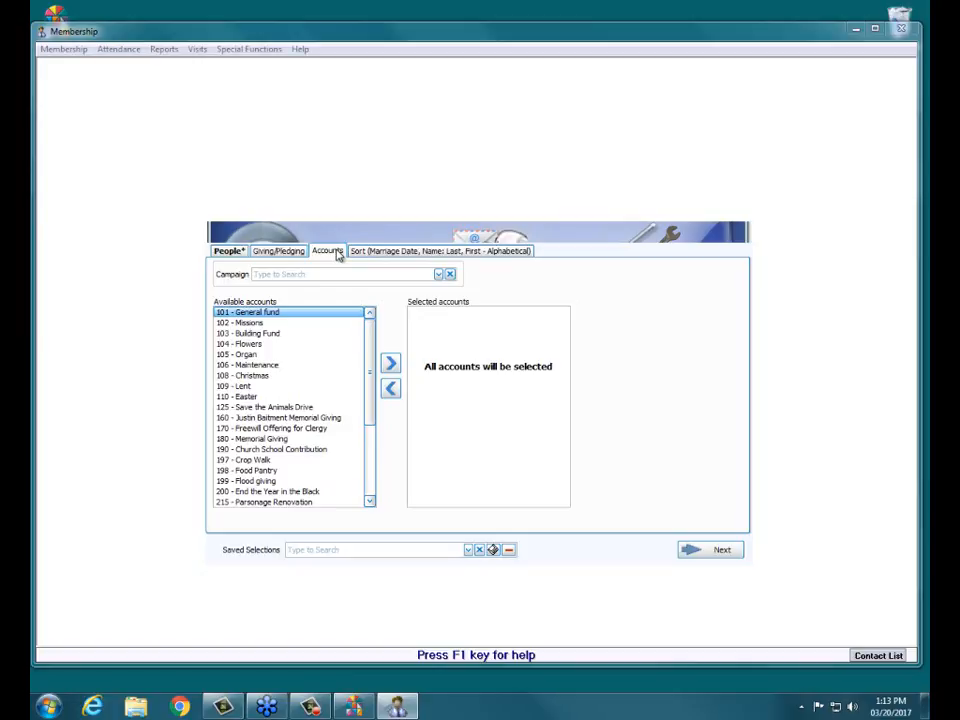
left_click(389, 257)
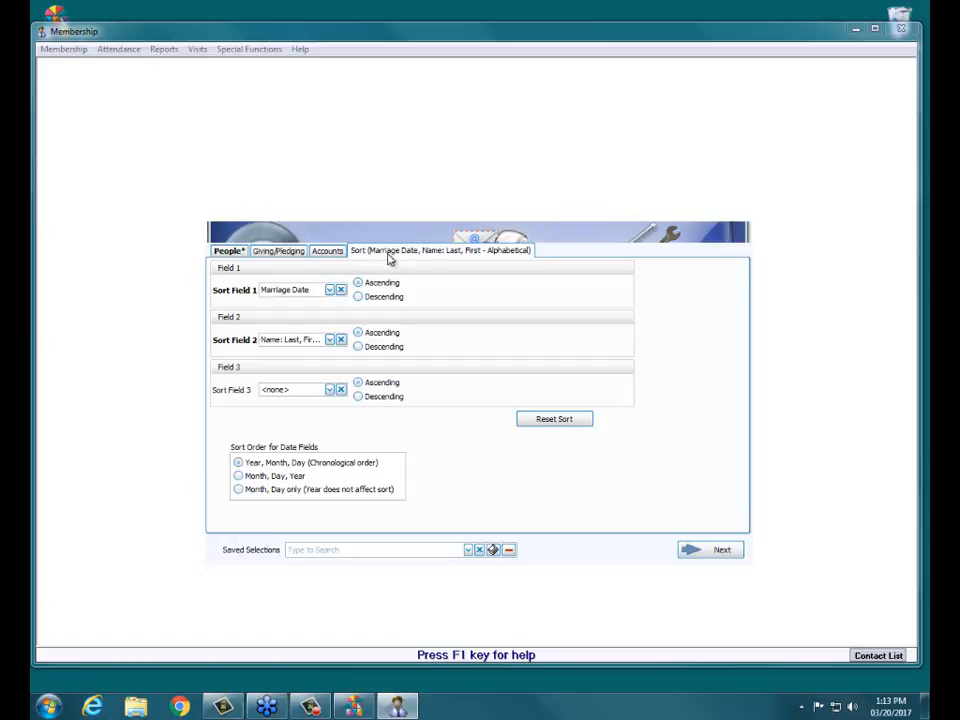
Step: Proceed to the anniversary report options and preview the Basic Columnar Report for all listed couples at 120% zoom
left_click(717, 555)
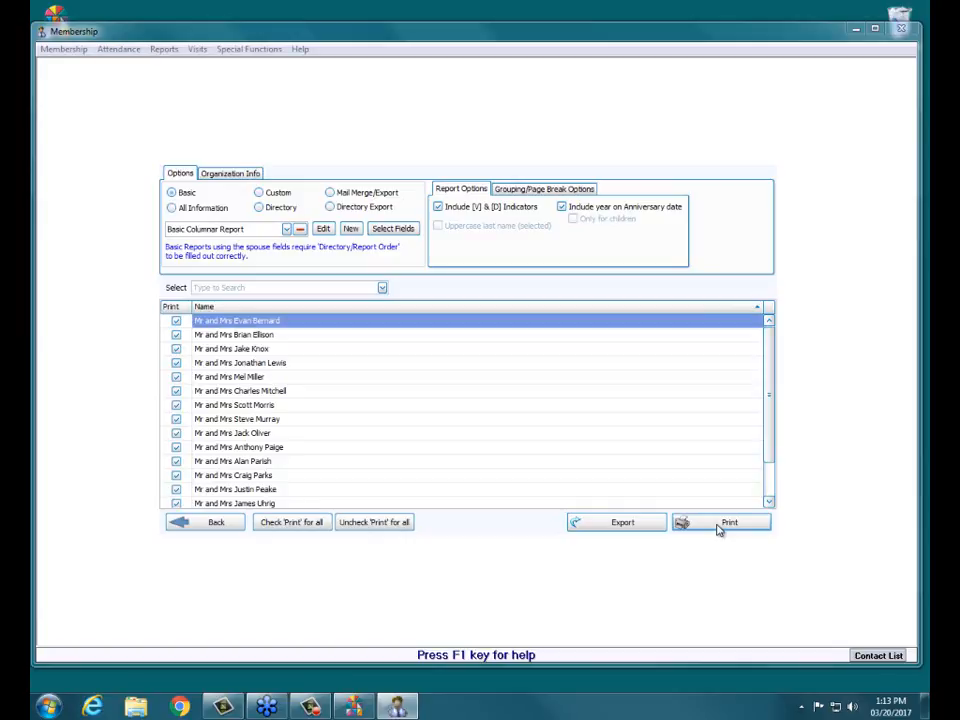
left_click(717, 529)
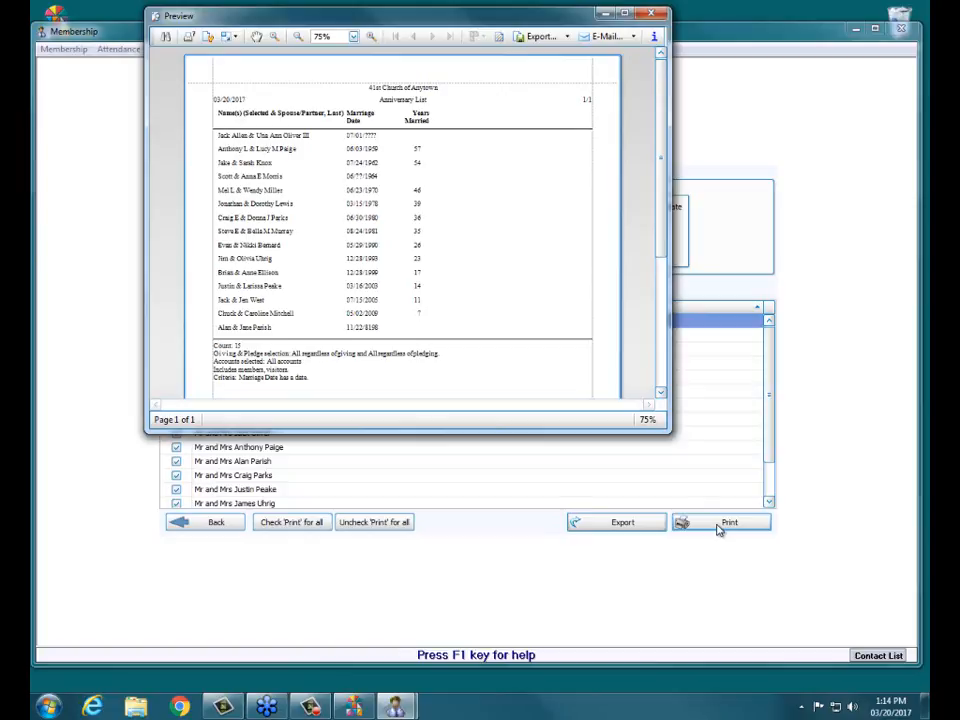
left_click(371, 37)
left_click(370, 37)
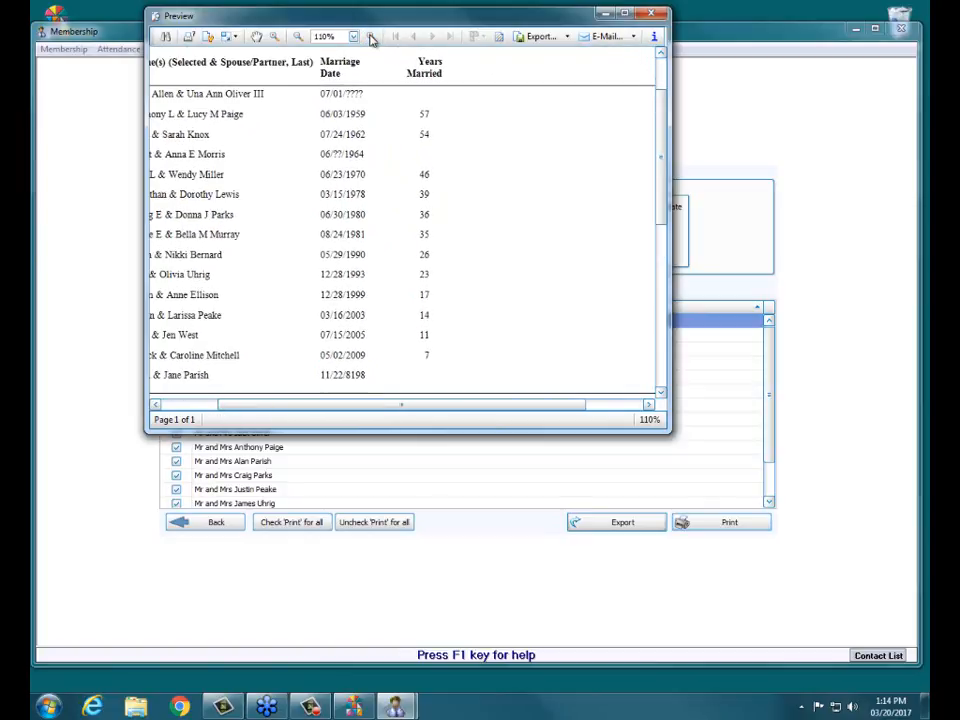
left_click(371, 38)
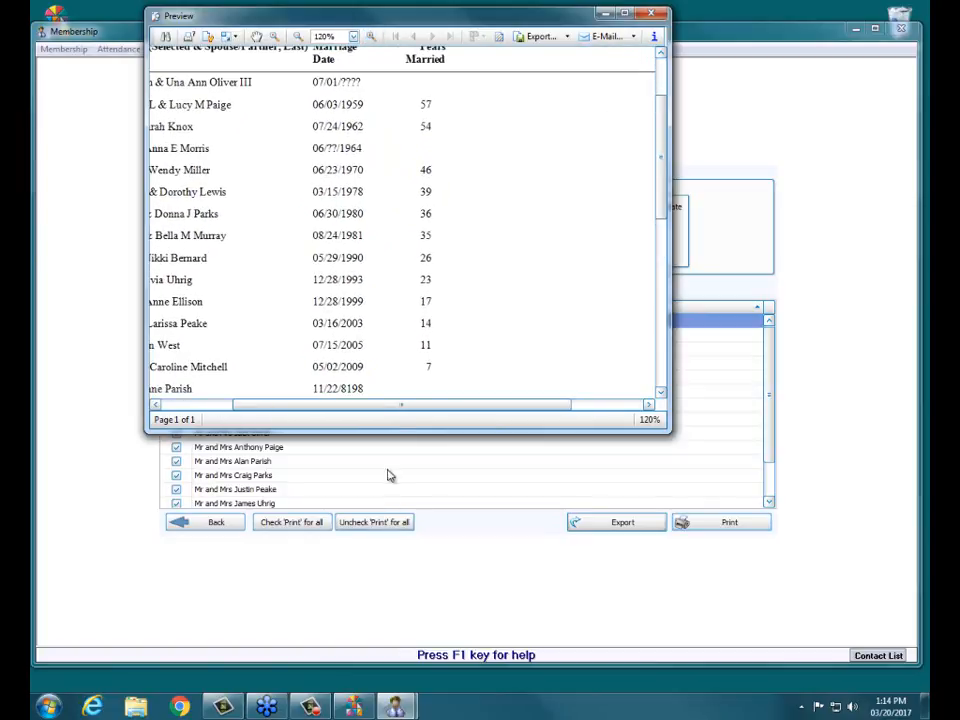
left_click_drag(392, 405, 343, 416)
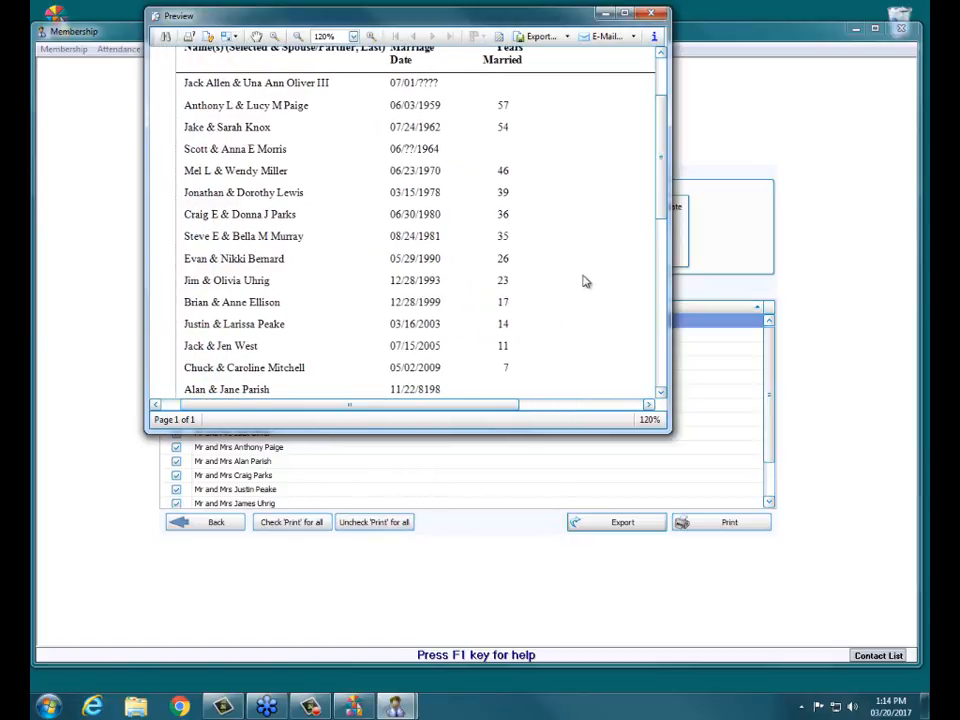
left_click_drag(664, 204, 666, 195)
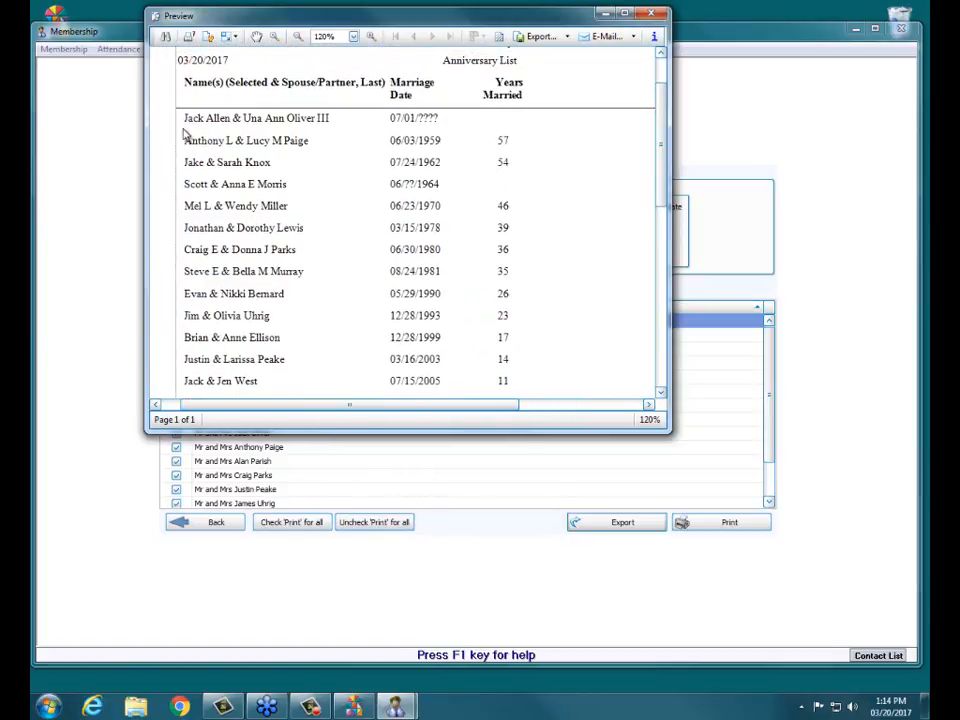
Step: Examine the anniversary list entries with incomplete marriage dates, and close the preview and the report
left_click_drag(184, 119, 566, 124)
left_click(565, 124)
left_click_drag(184, 184, 548, 185)
left_click(557, 190)
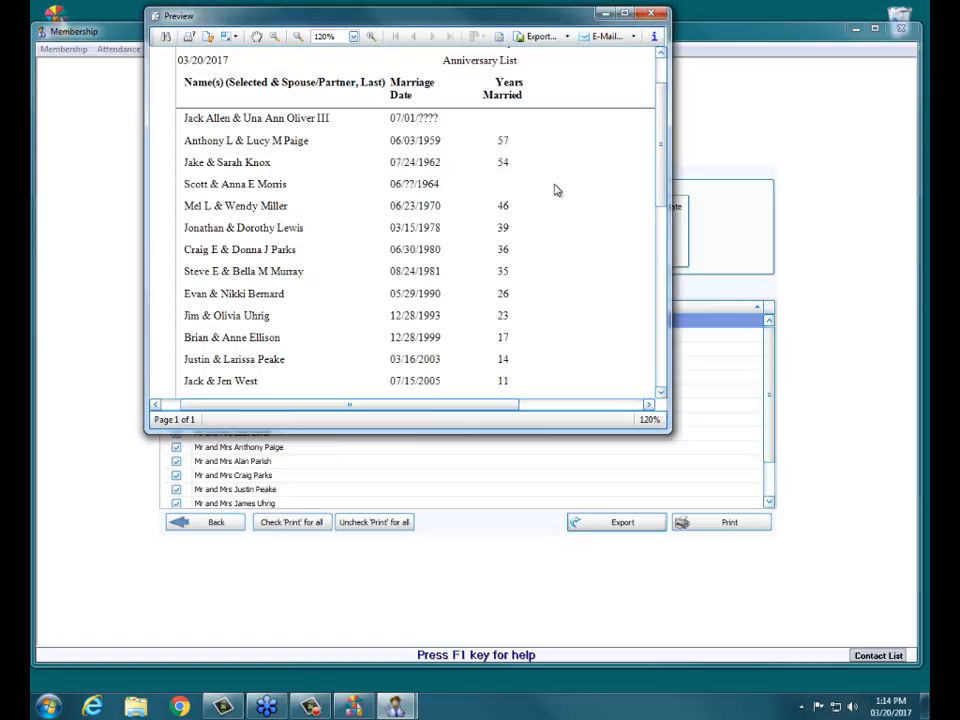
left_click(650, 15)
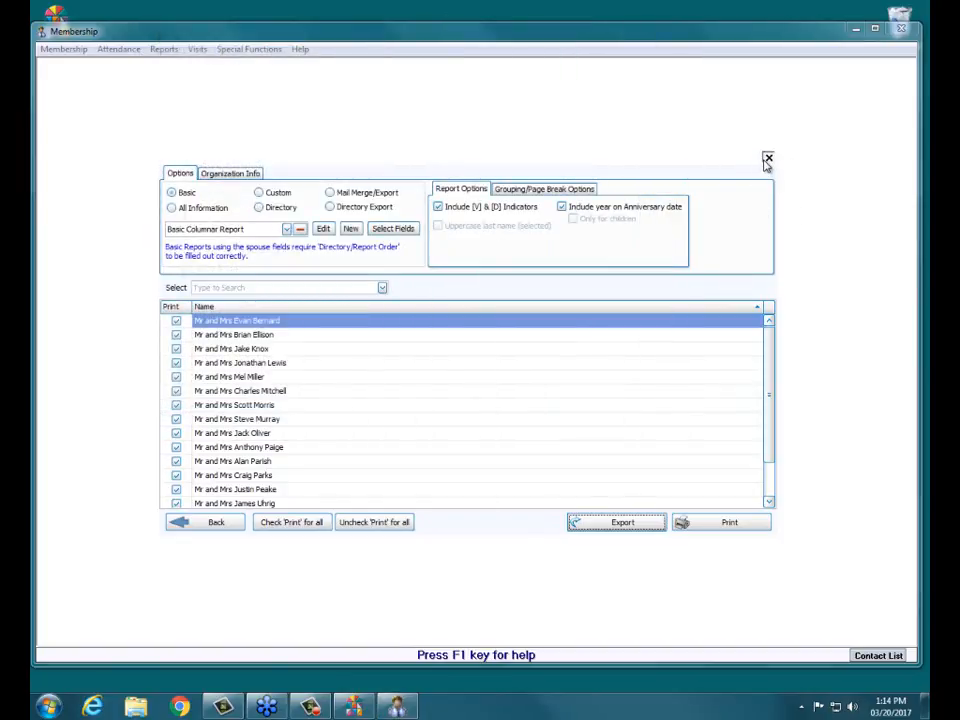
left_click(766, 163)
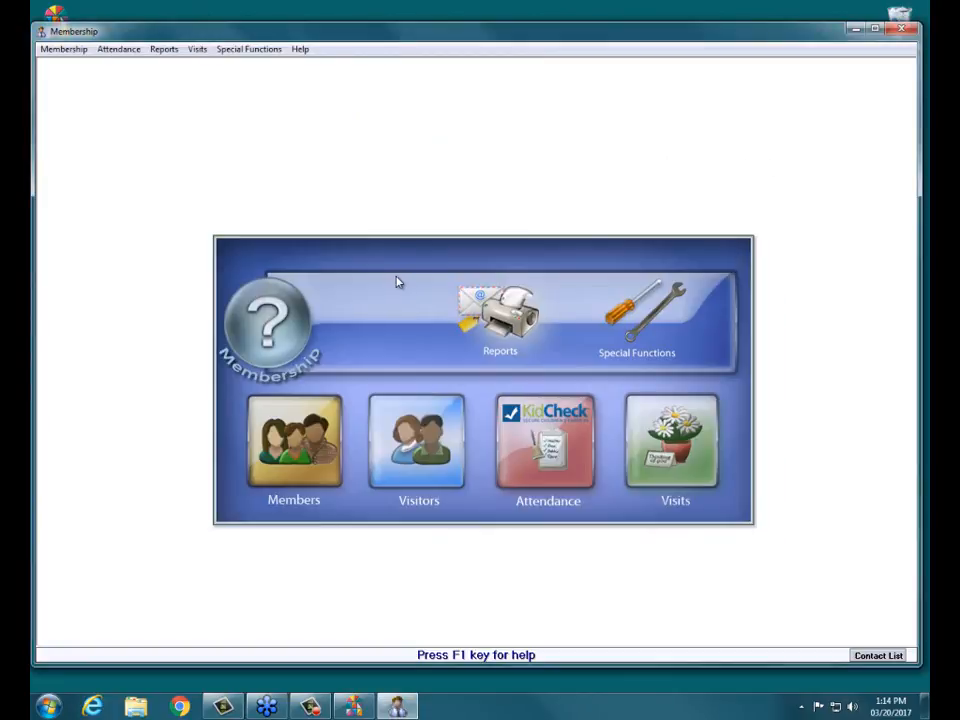
Step: Start a Reports/Directory/Export selection for Groups/Classes
left_click(502, 316)
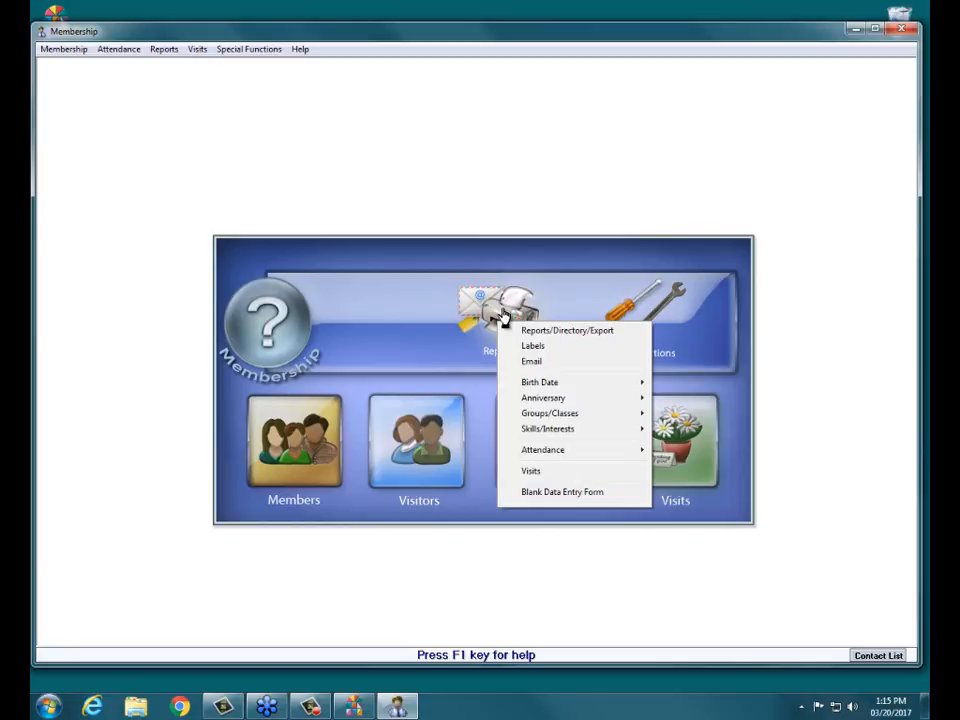
mouse_move(617, 414)
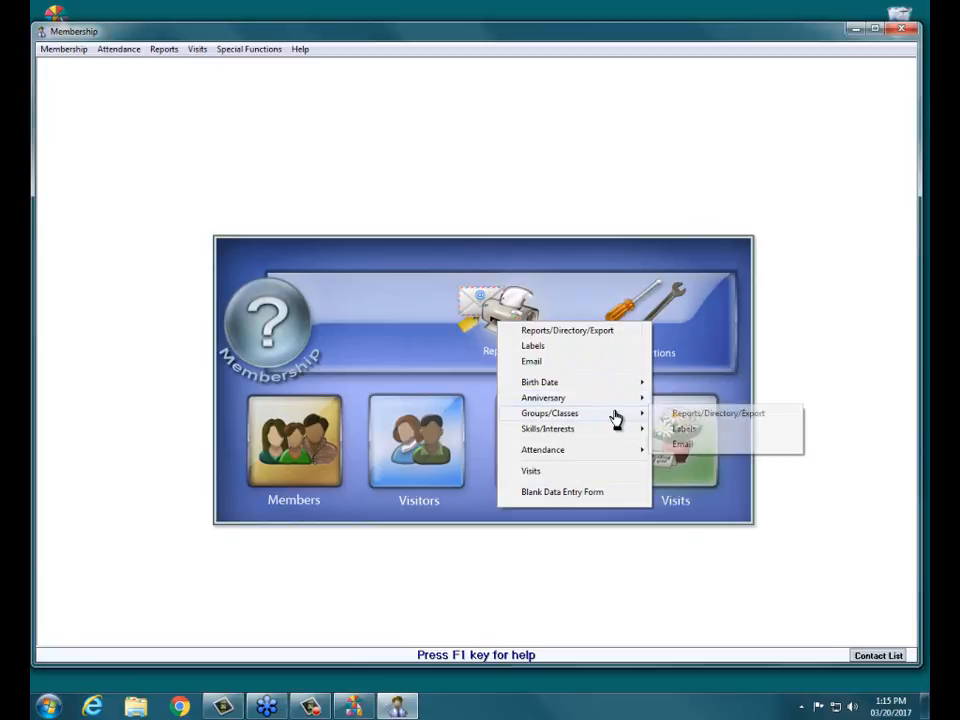
left_click(679, 414)
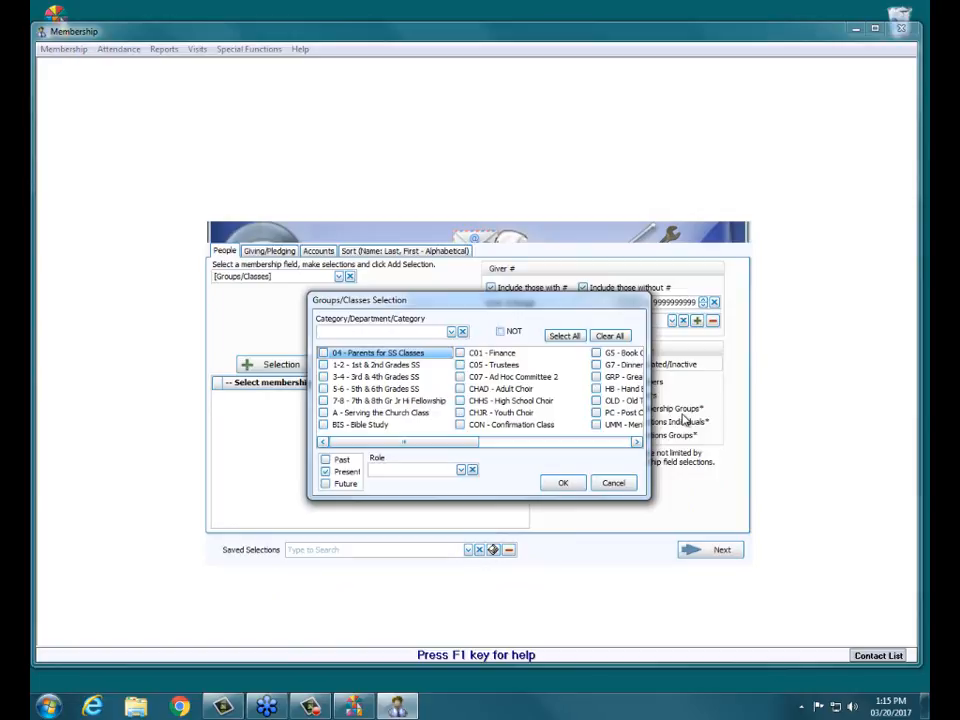
left_click(559, 337)
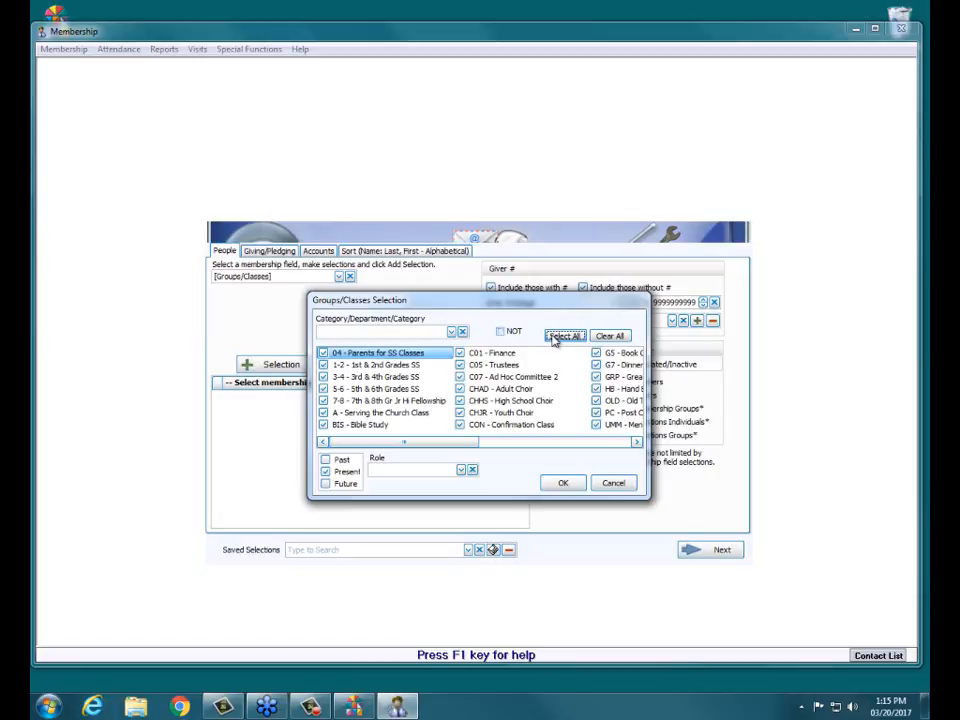
left_click(610, 336)
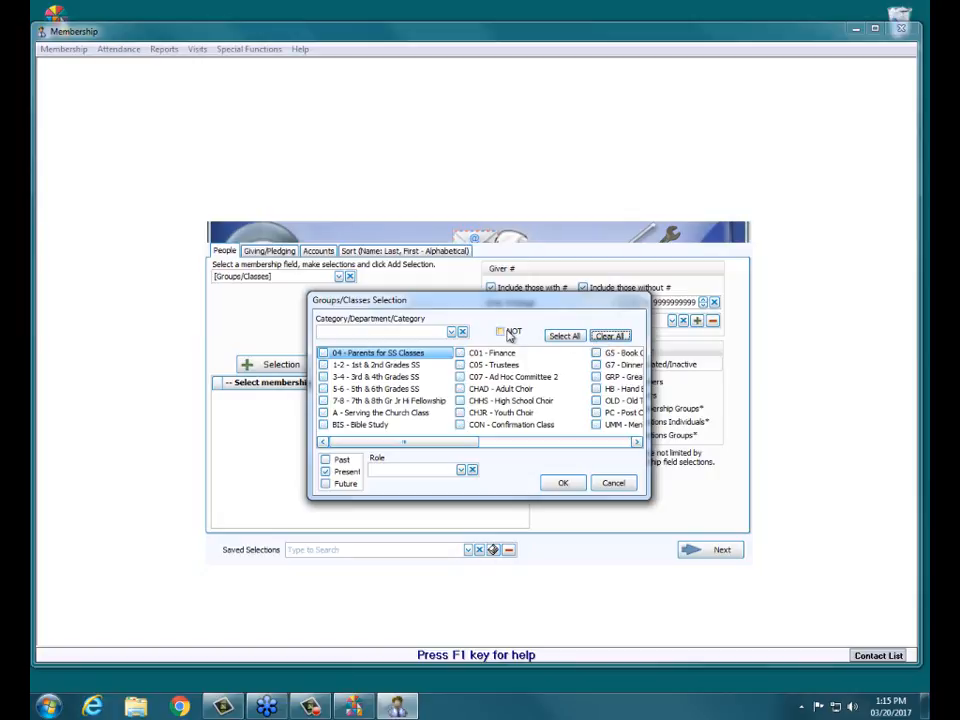
left_click(507, 335)
left_click(323, 365)
left_click(323, 377)
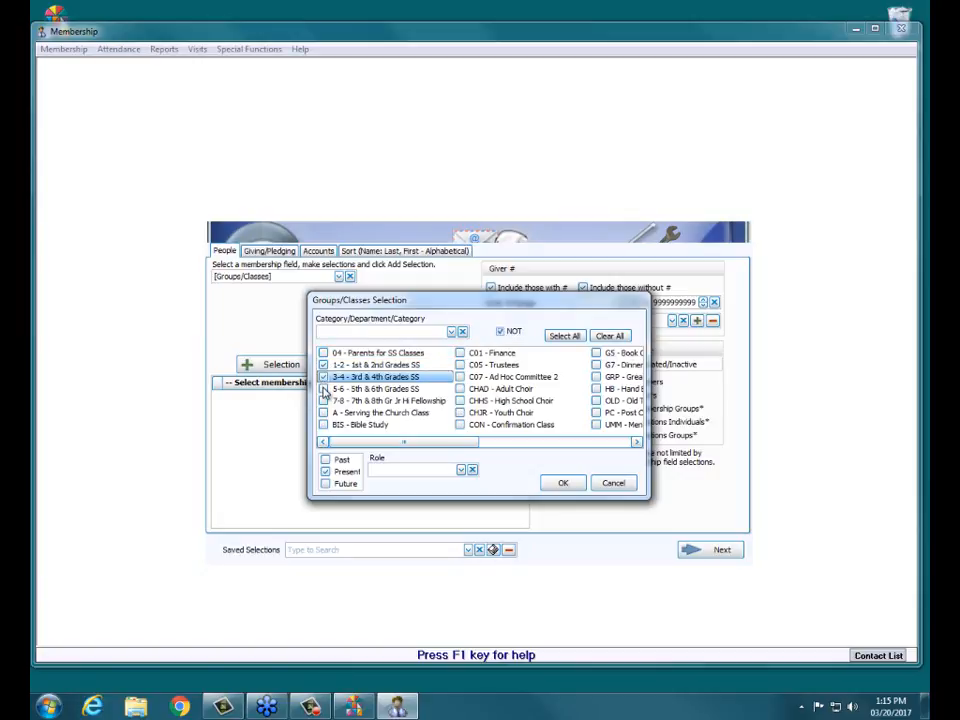
left_click(323, 389)
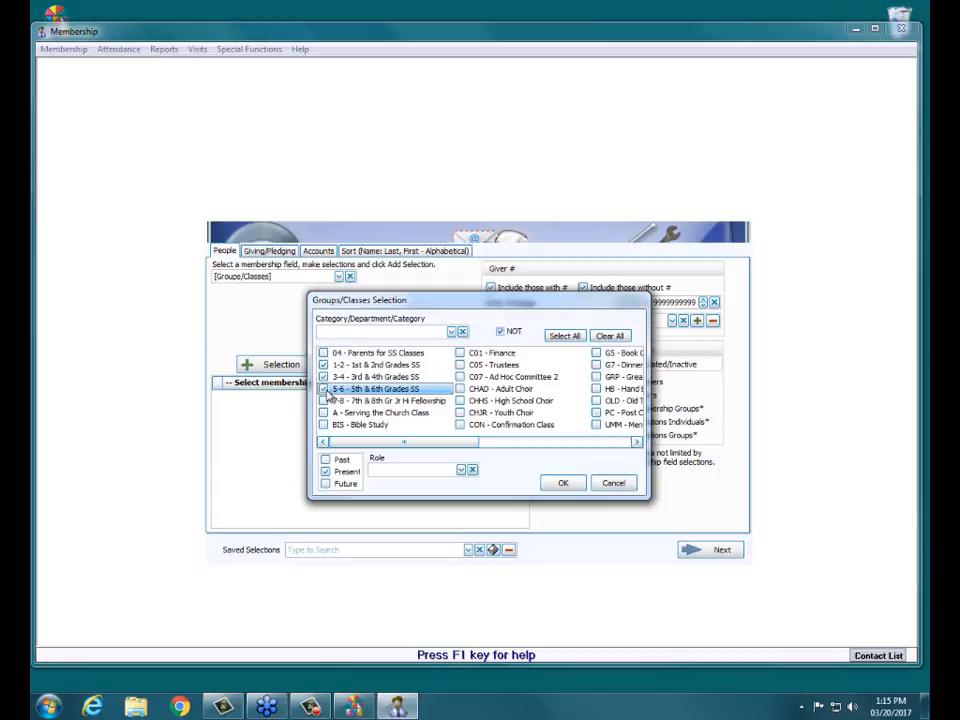
left_click(323, 377)
left_click(323, 365)
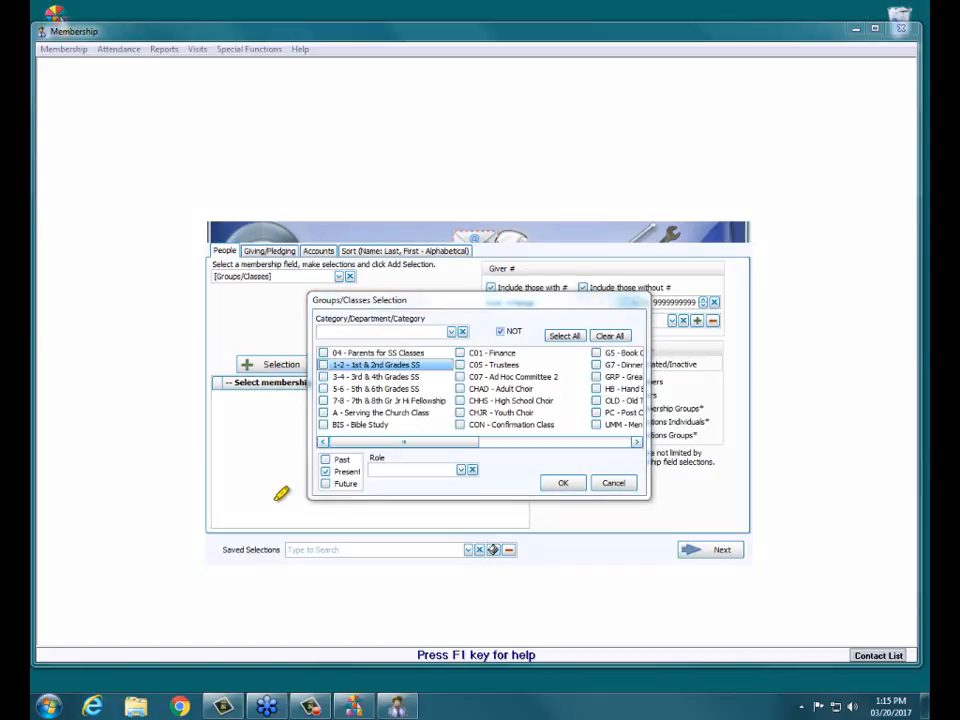
mouse_move(340, 455)
left_mouse_down()
mouse_move(330, 478)
mouse_move(388, 477)
left_mouse_up()
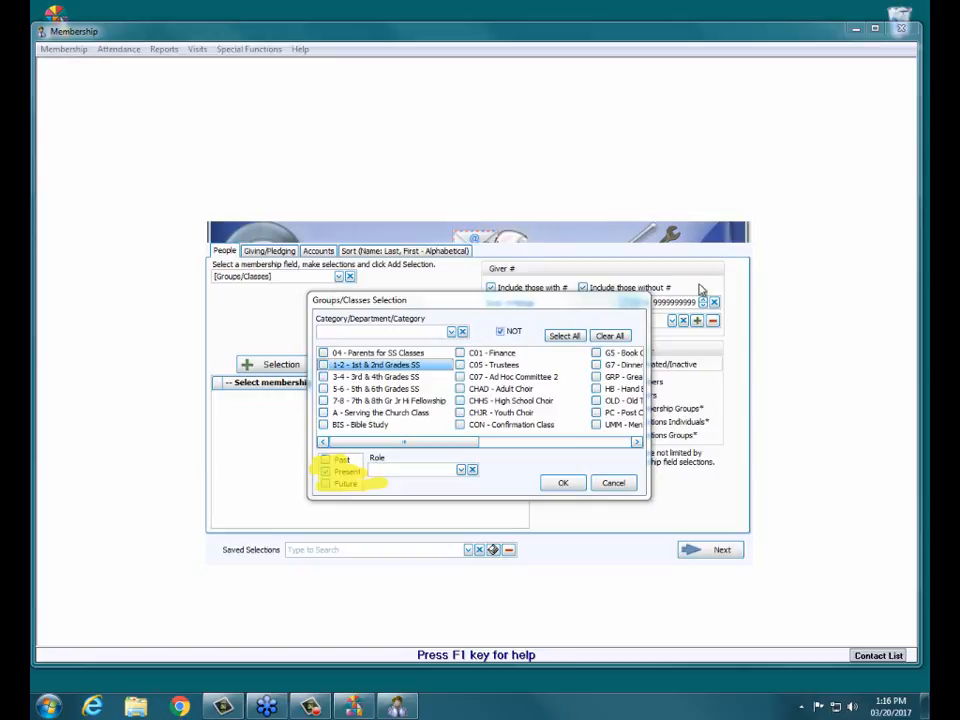
Step: Select all groups/classes with Present status and the NOT option off, and add them as a selection criterion
left_click(564, 336)
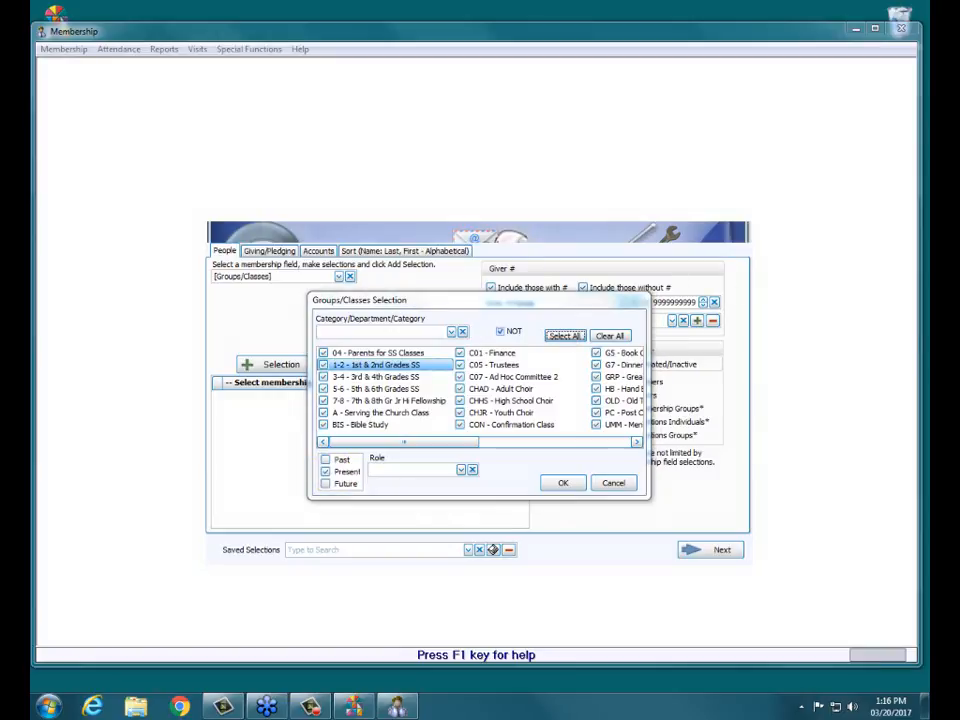
left_click(563, 481)
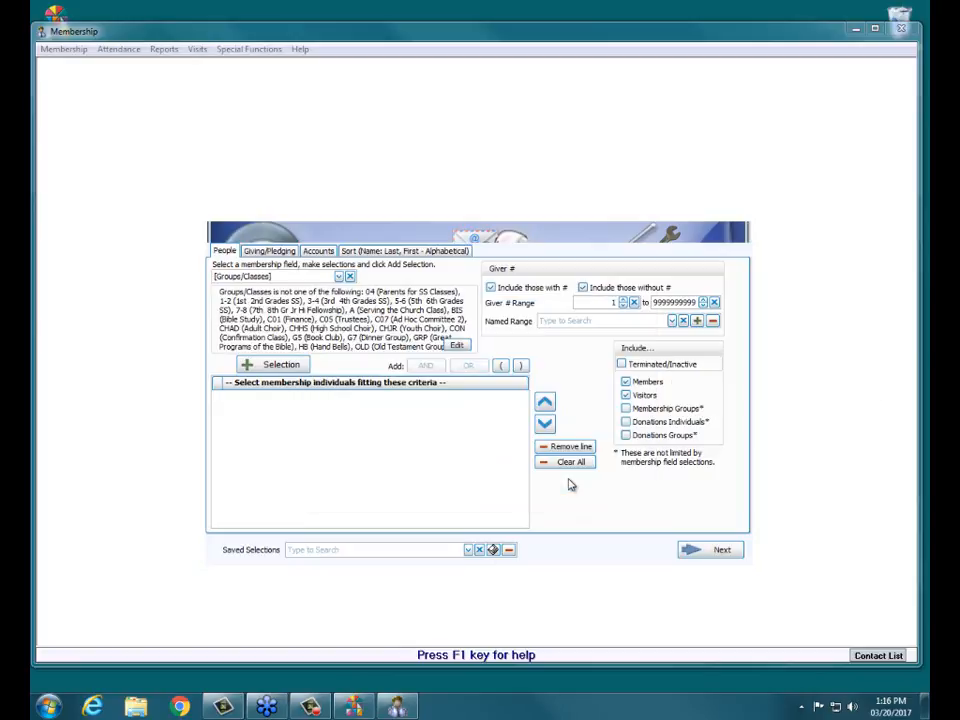
left_click(458, 347)
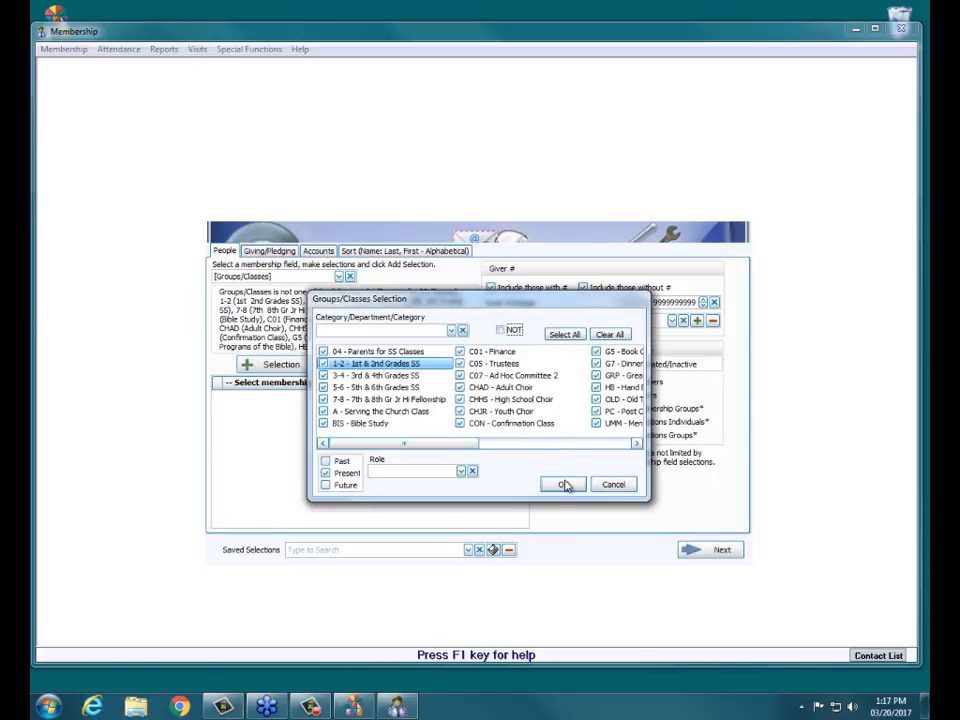
left_click(565, 485)
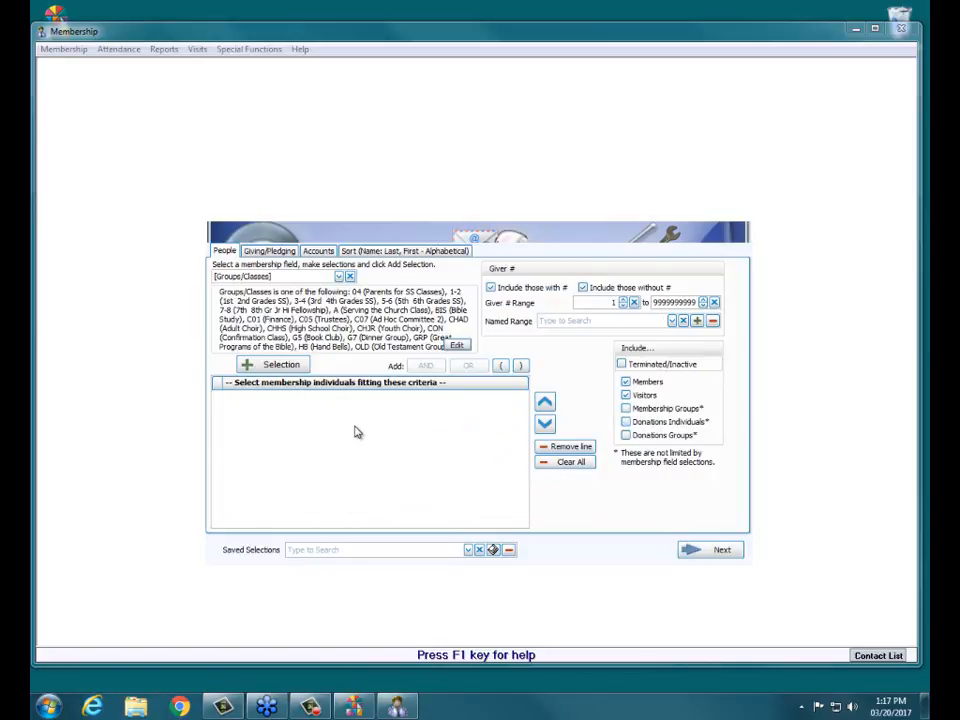
left_click(279, 365)
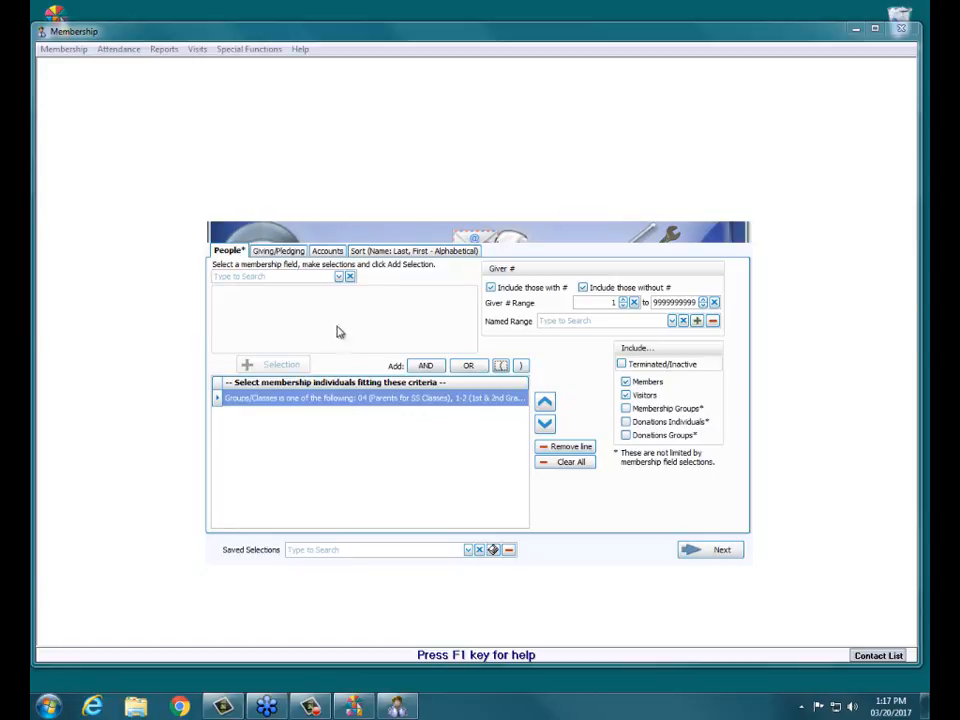
Step: Review the sort settings and enable Page break on Group in the Groups/Classes List report layout
left_click(405, 252)
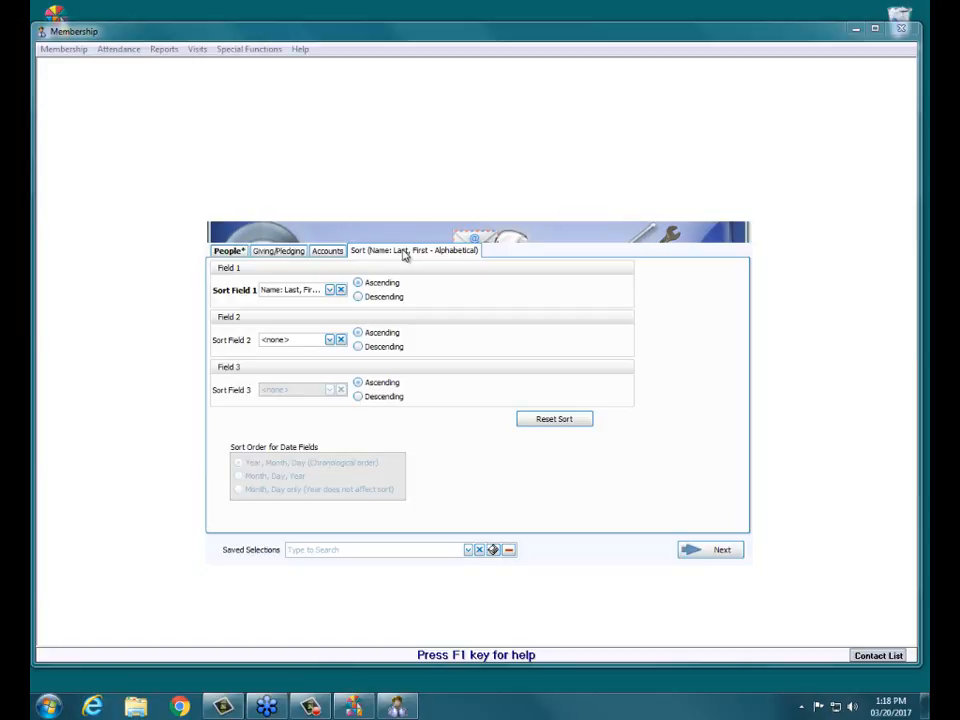
left_click(705, 553)
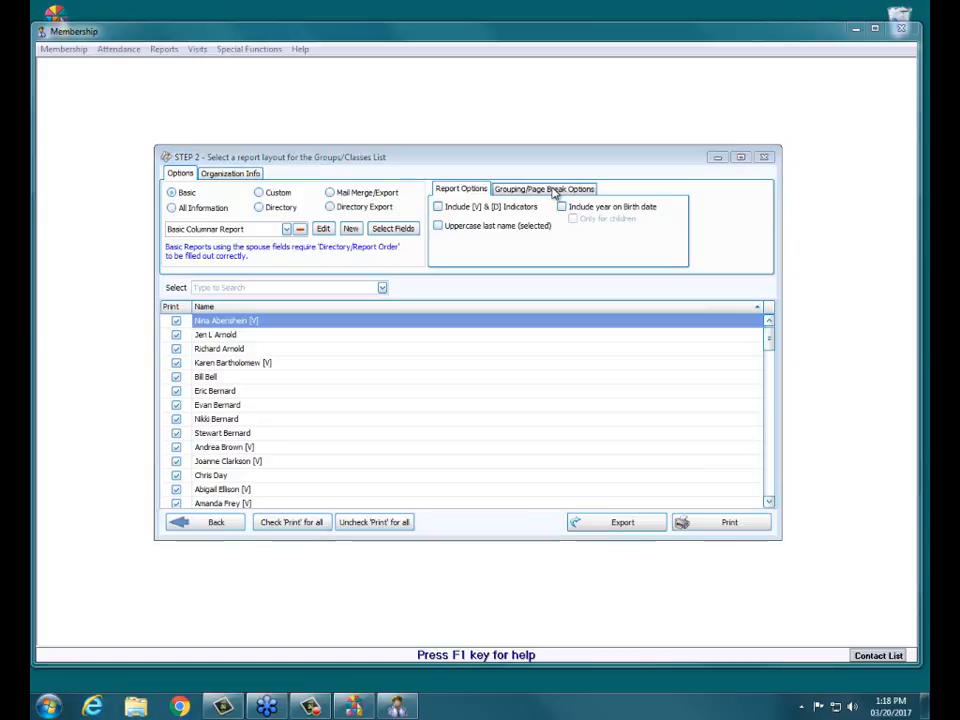
left_click(553, 190)
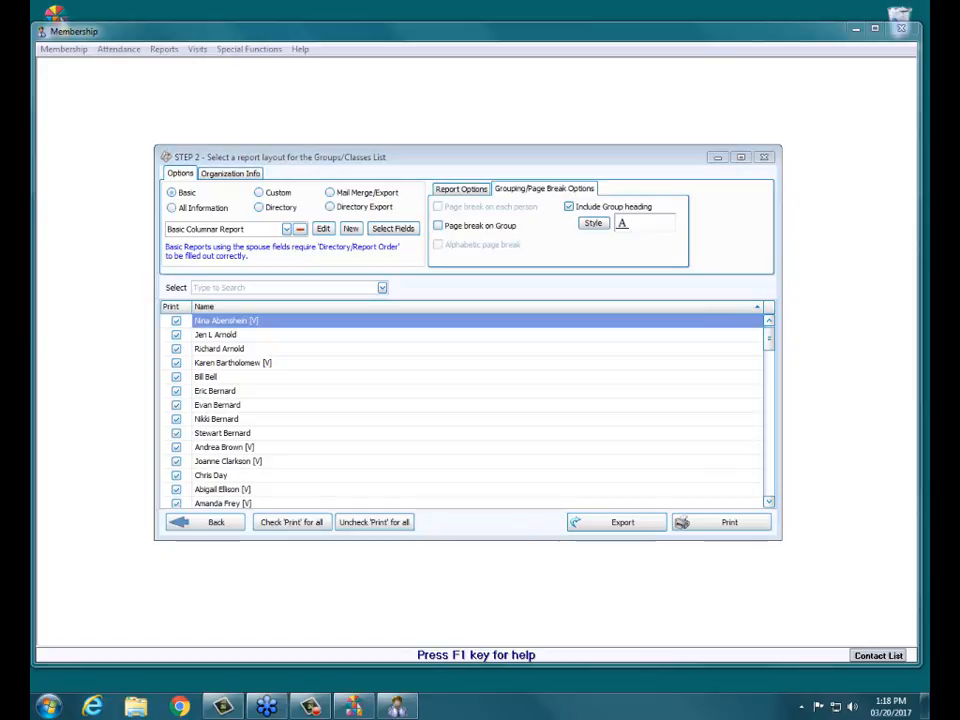
left_click_drag(493, 188, 595, 187)
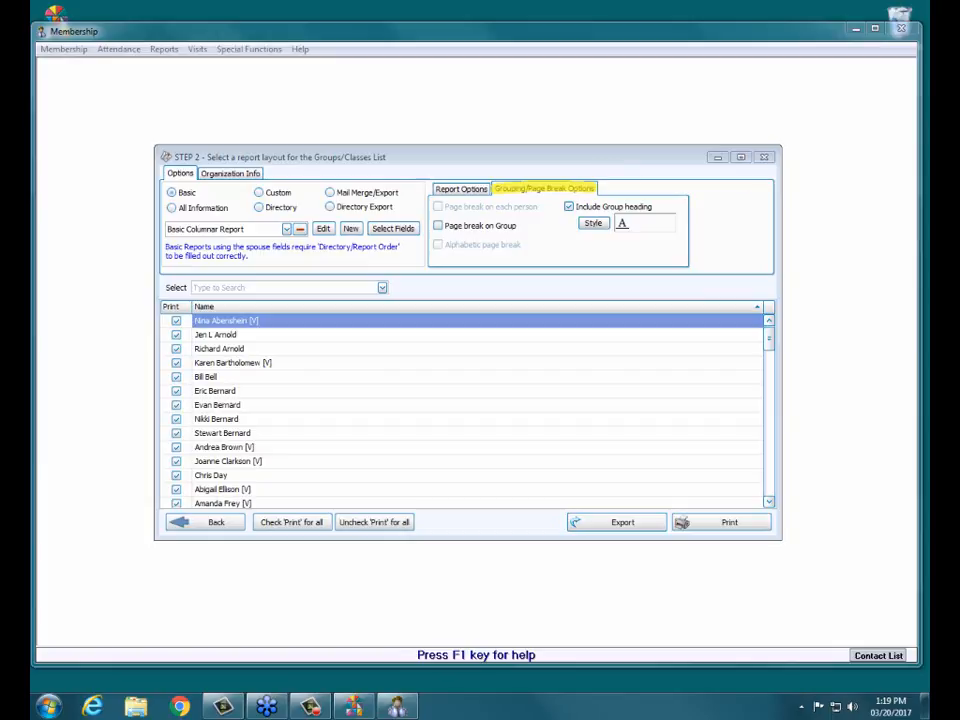
left_click(497, 229)
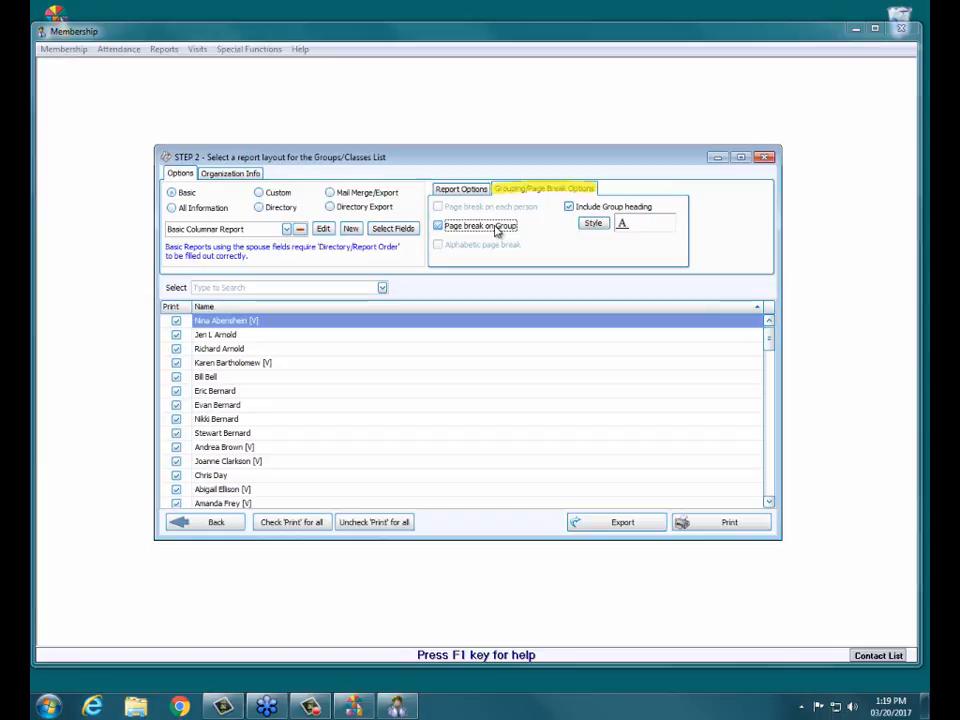
Step: Preview the Basic Columnar Report for the Groups/Classes List at 100% zoom in an enlarged window
left_click(714, 527)
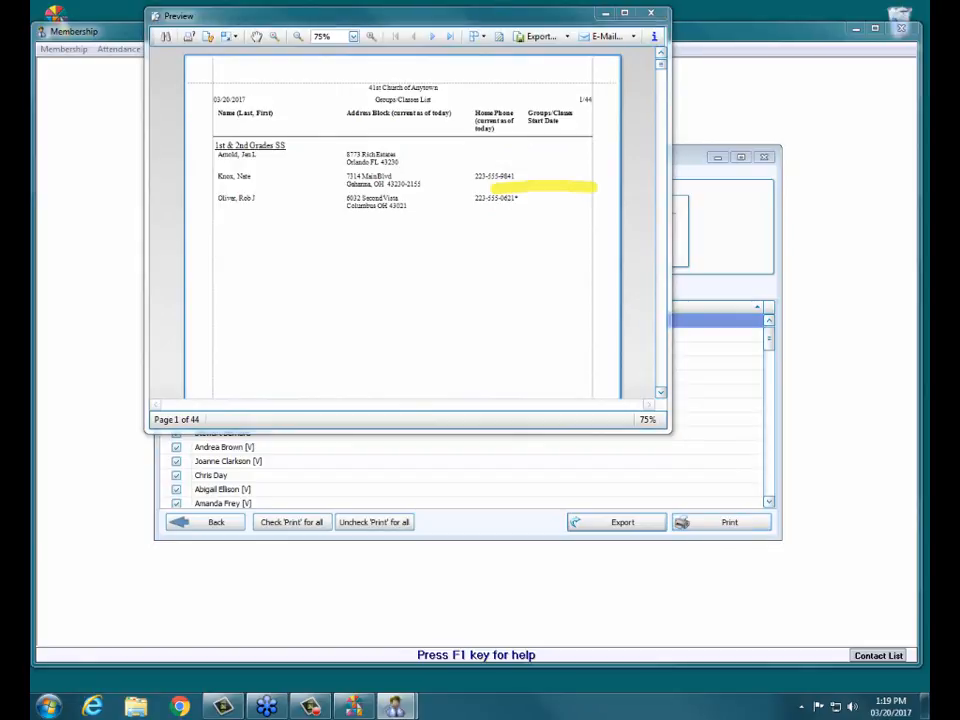
left_click(372, 36)
left_click(372, 36)
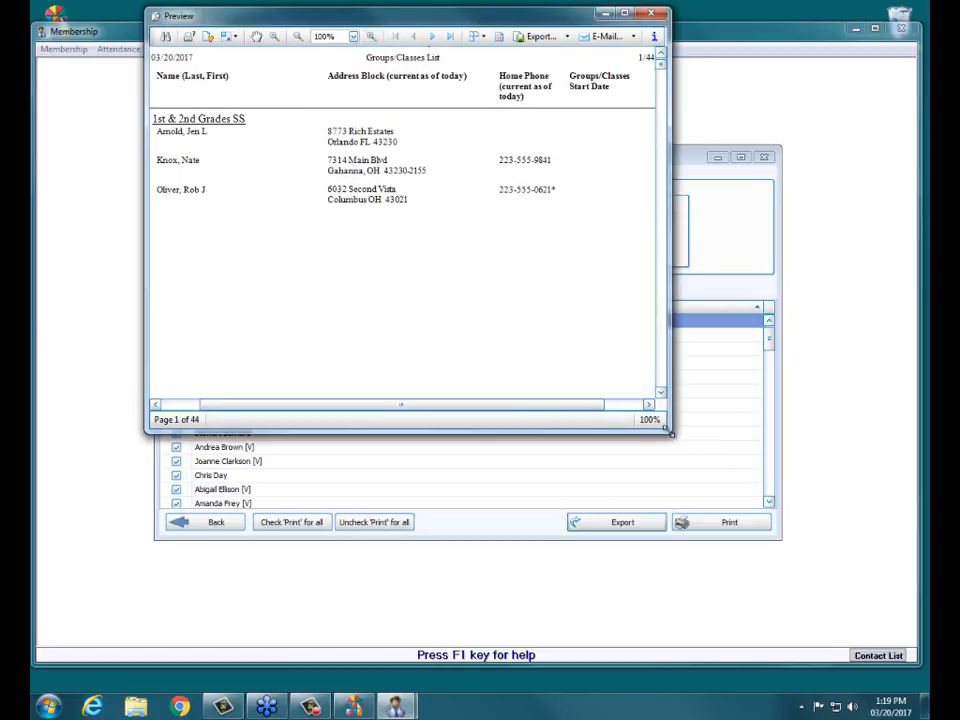
left_click_drag(669, 431, 786, 636)
scroll(590, 495, "up", 1)
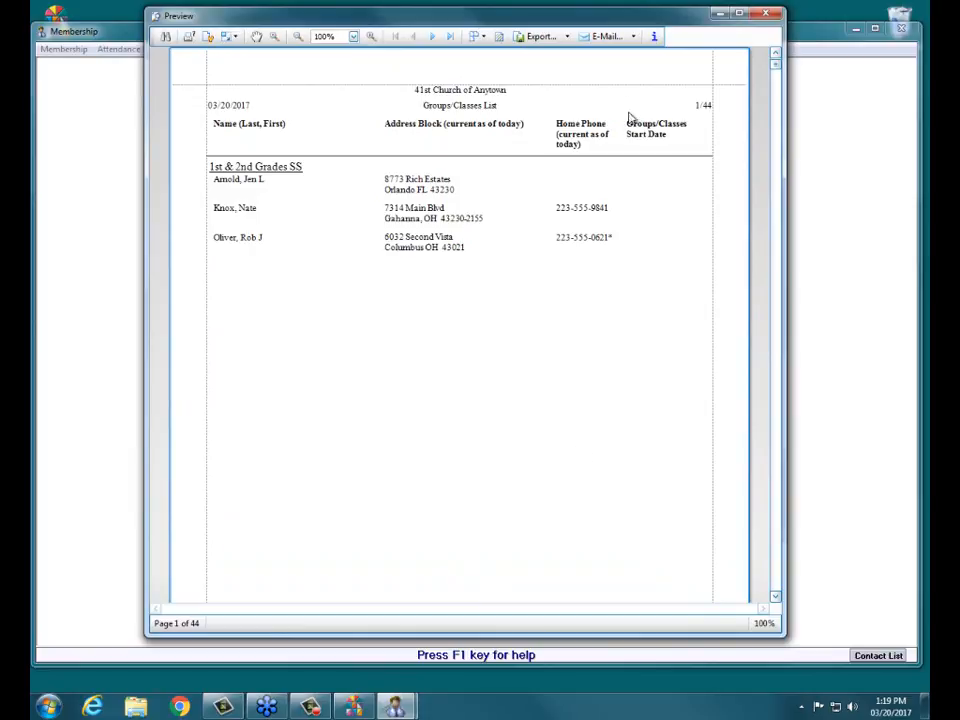
Step: Examine the Groups/Classes End Date, Role and Comments columns on the report's second page
scroll(652, 192, "down", 5)
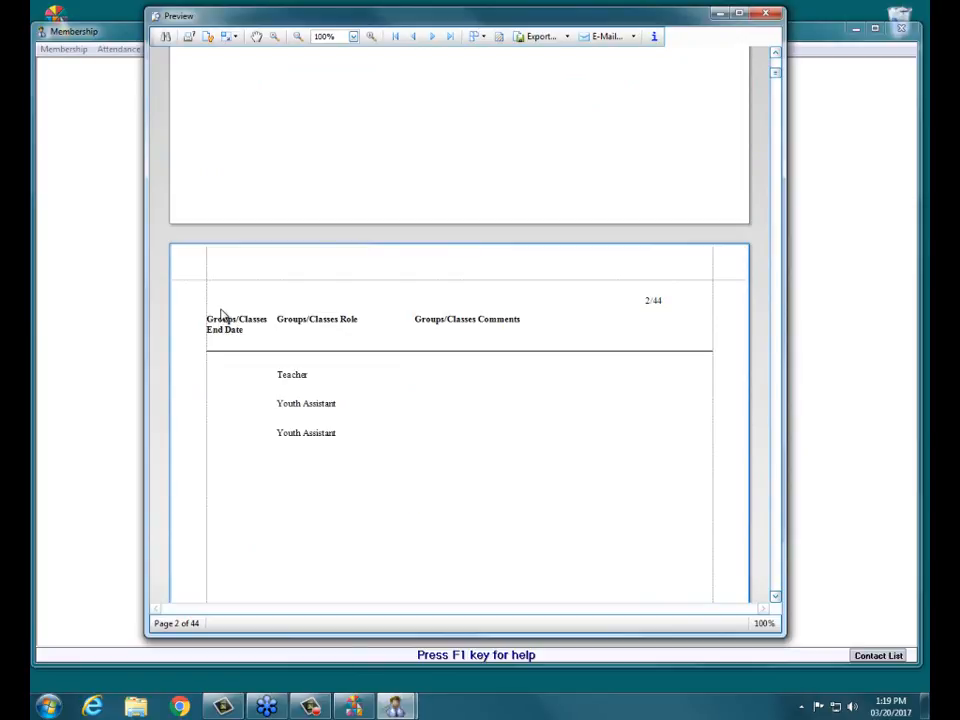
left_click_drag(227, 336, 337, 331)
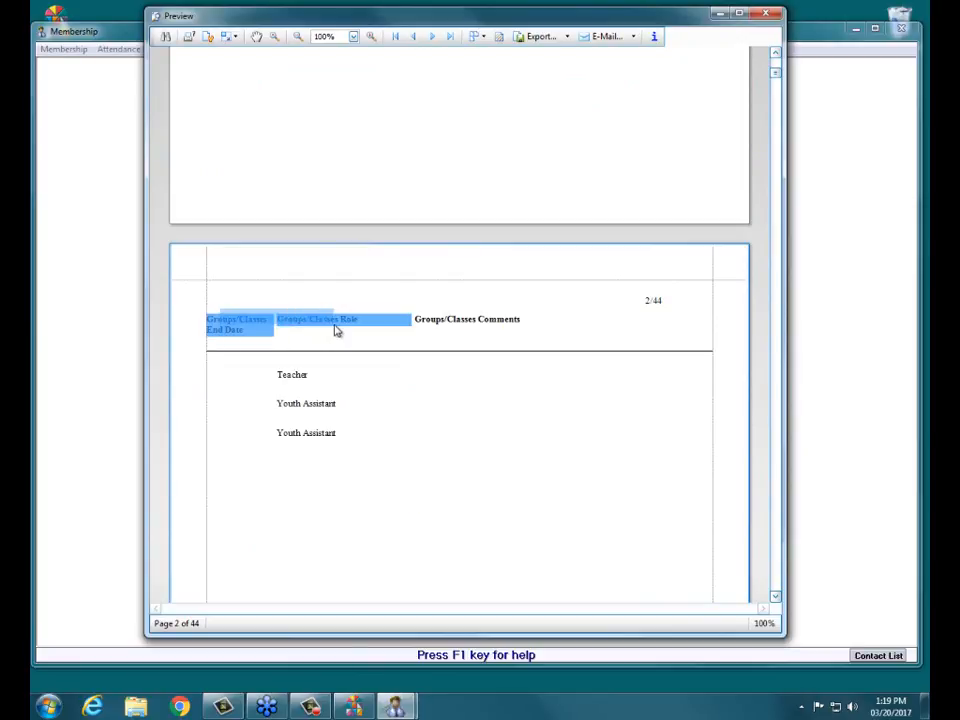
left_click(422, 316)
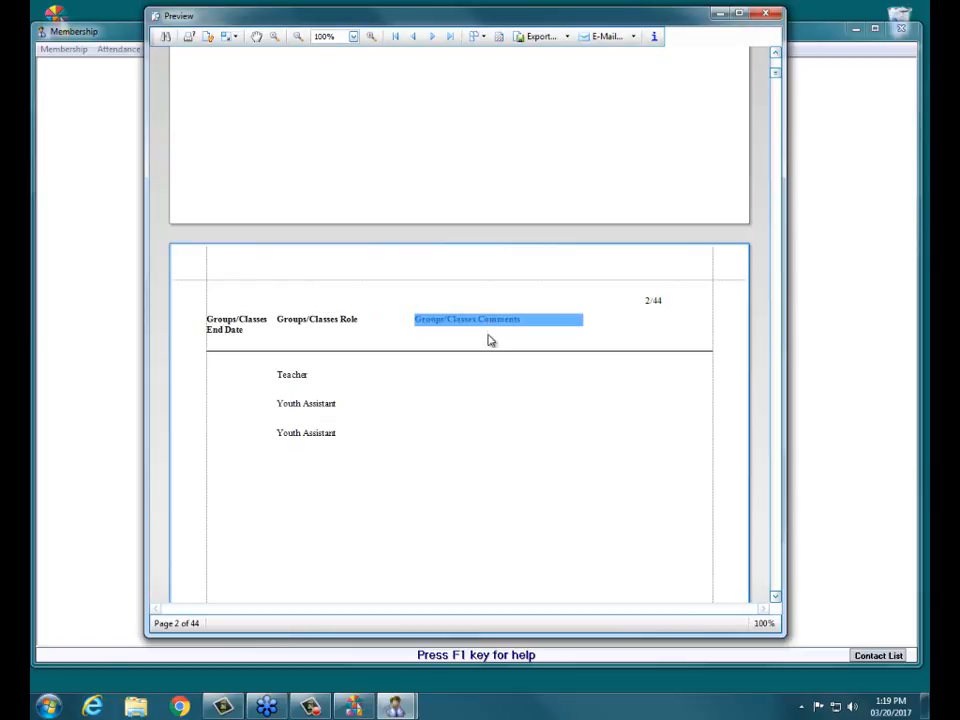
left_click(495, 348)
scroll(500, 360, "up", 2)
scroll(503, 364, "up", 12)
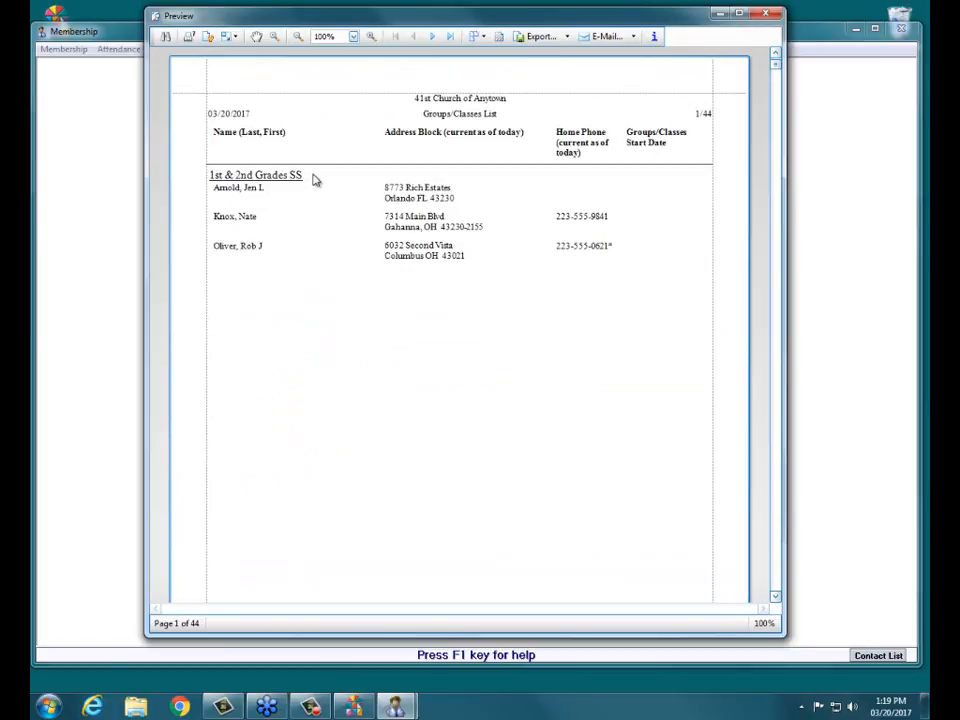
Step: Examine how the preview separates each class under its own heading and page, and close the preview and the report
left_click(225, 176)
scroll(287, 336, "down", 5)
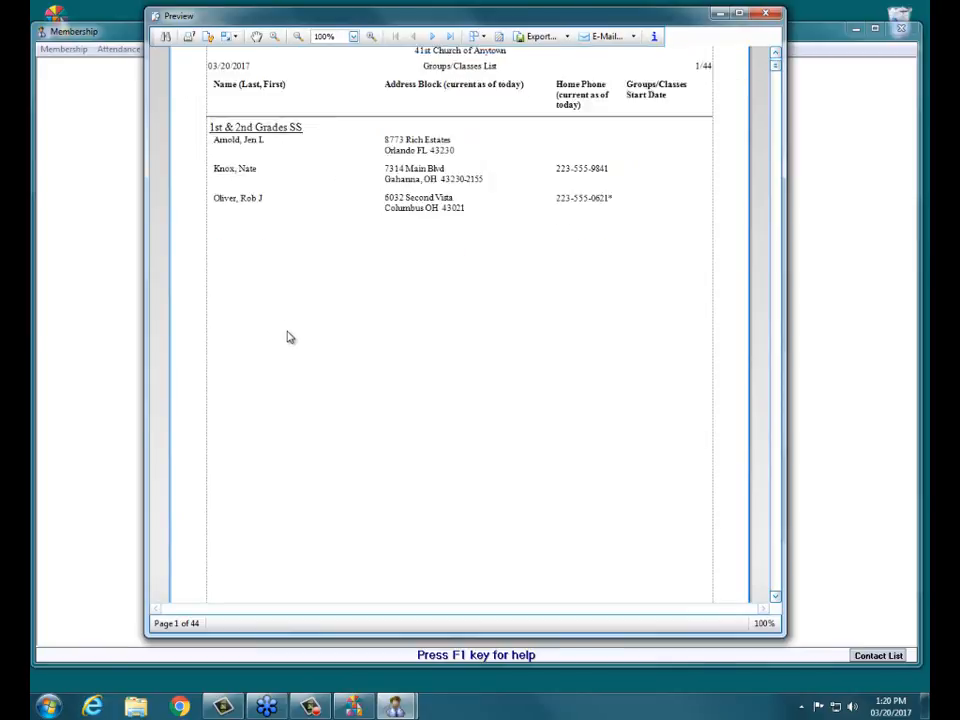
scroll(287, 337, "down", 5)
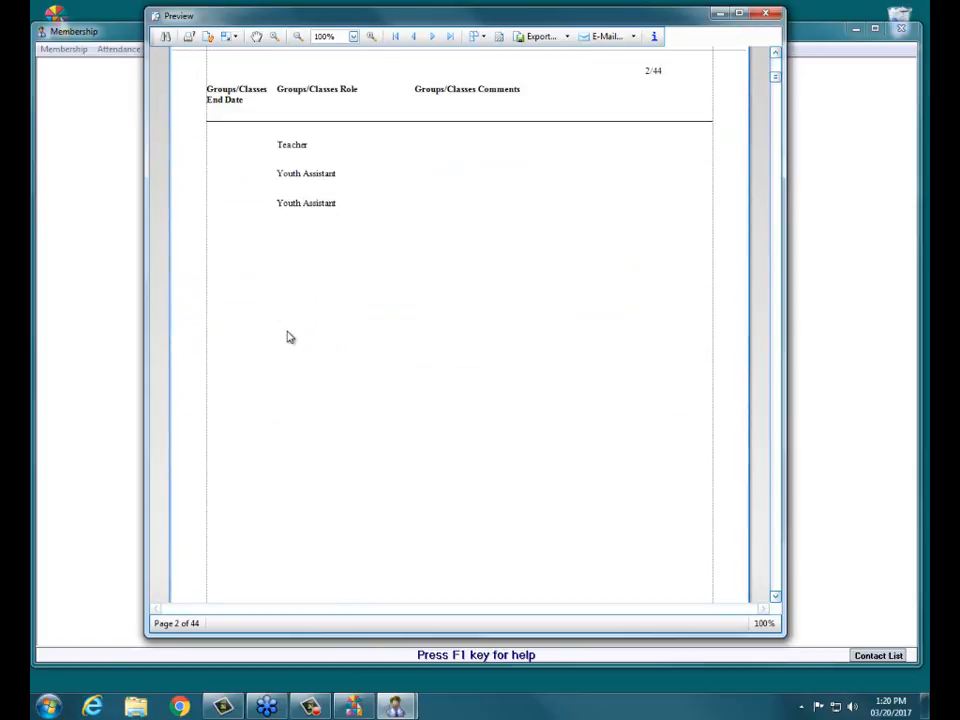
scroll(287, 337, "down", 8)
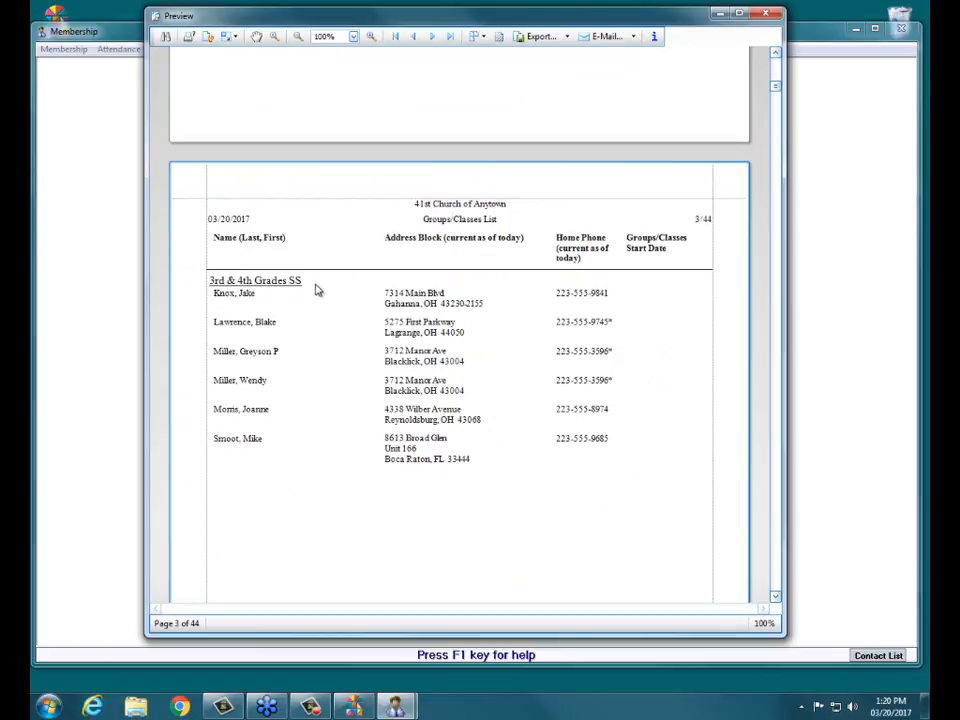
left_click(222, 288)
scroll(303, 519, "down", 4)
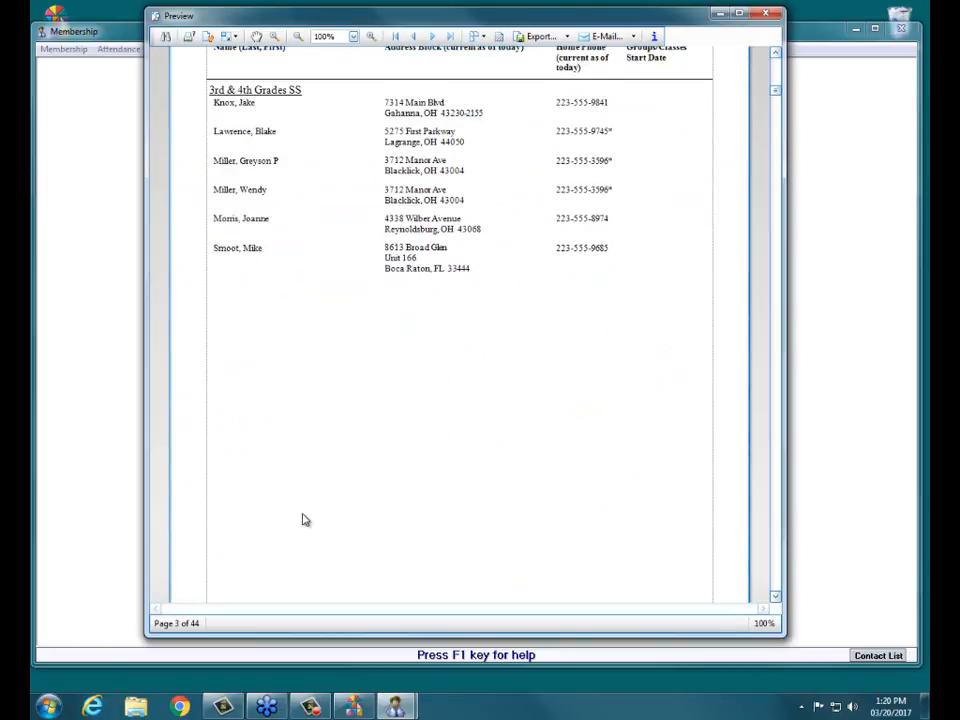
scroll(305, 520, "down", 3)
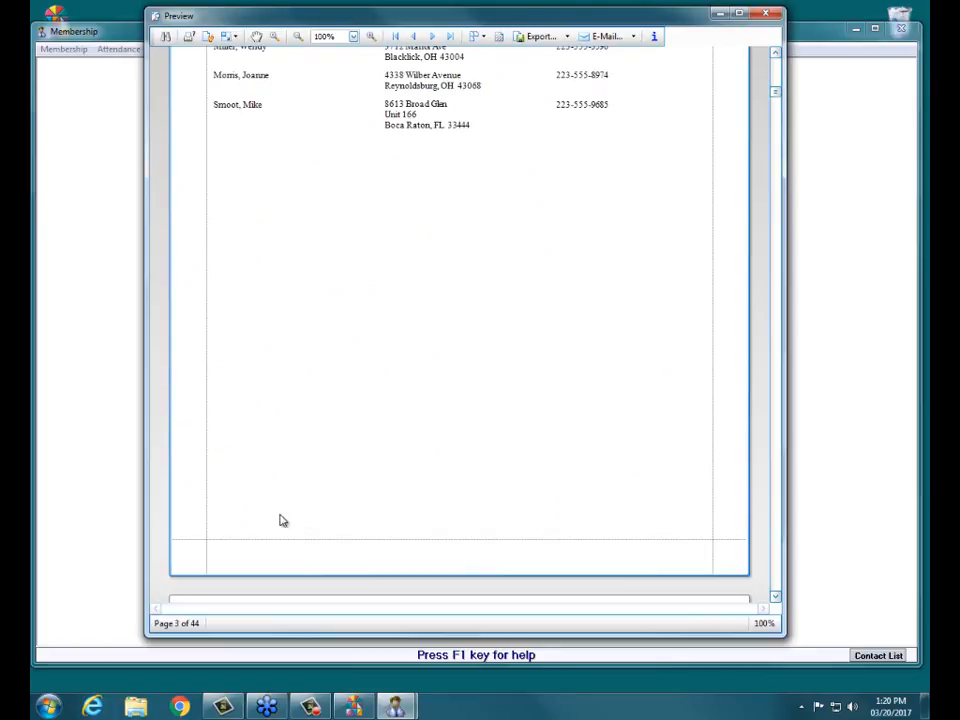
scroll(281, 519, "up", 5)
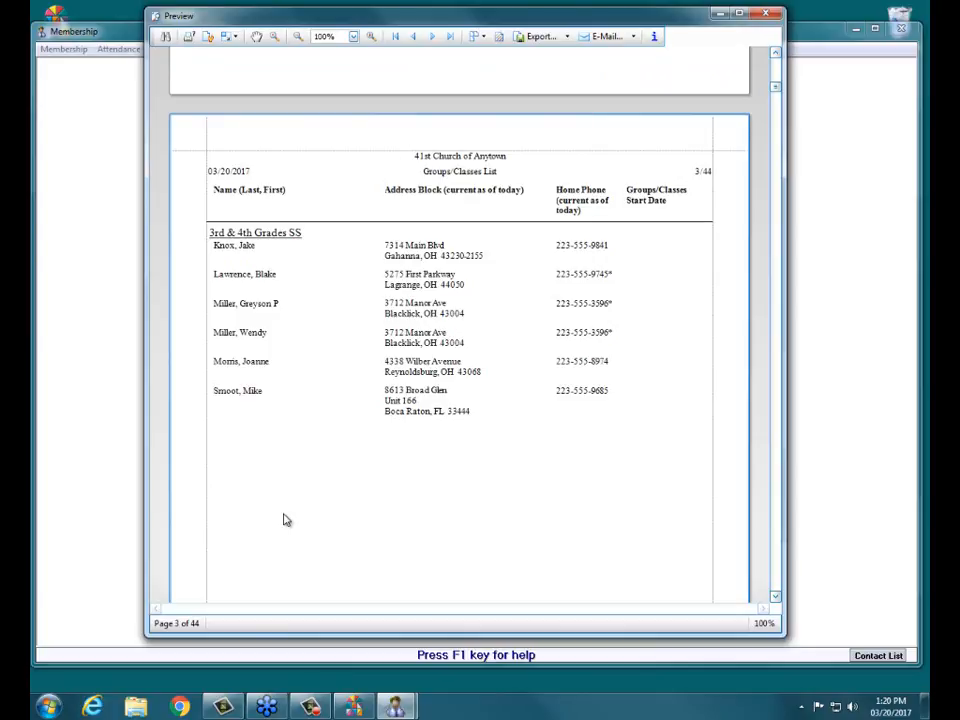
scroll(318, 508, "up", 8)
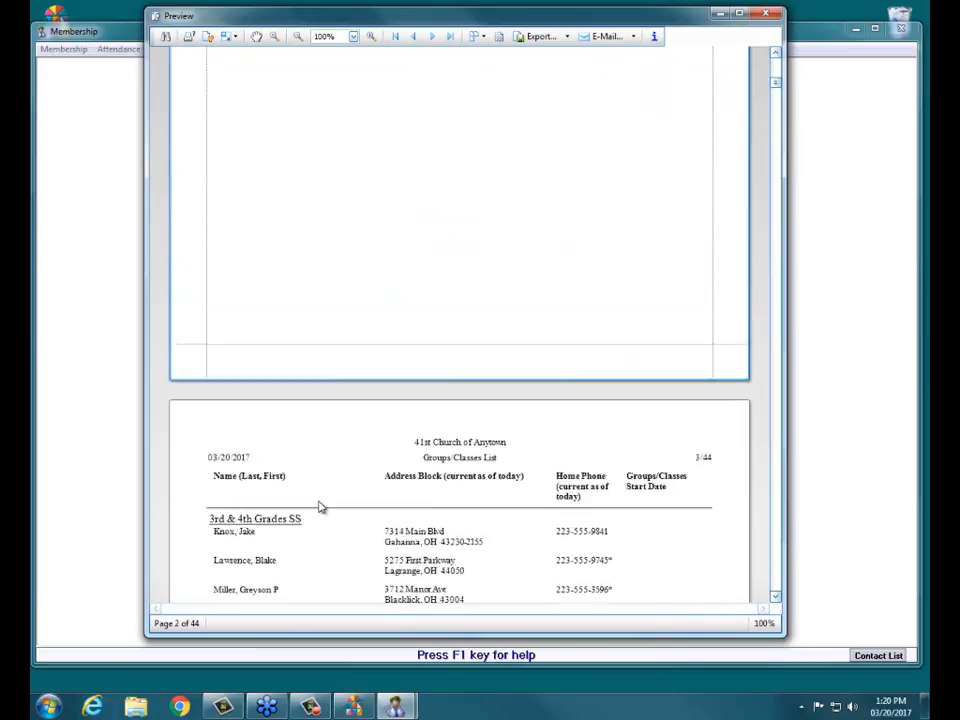
scroll(322, 506, "up", 12)
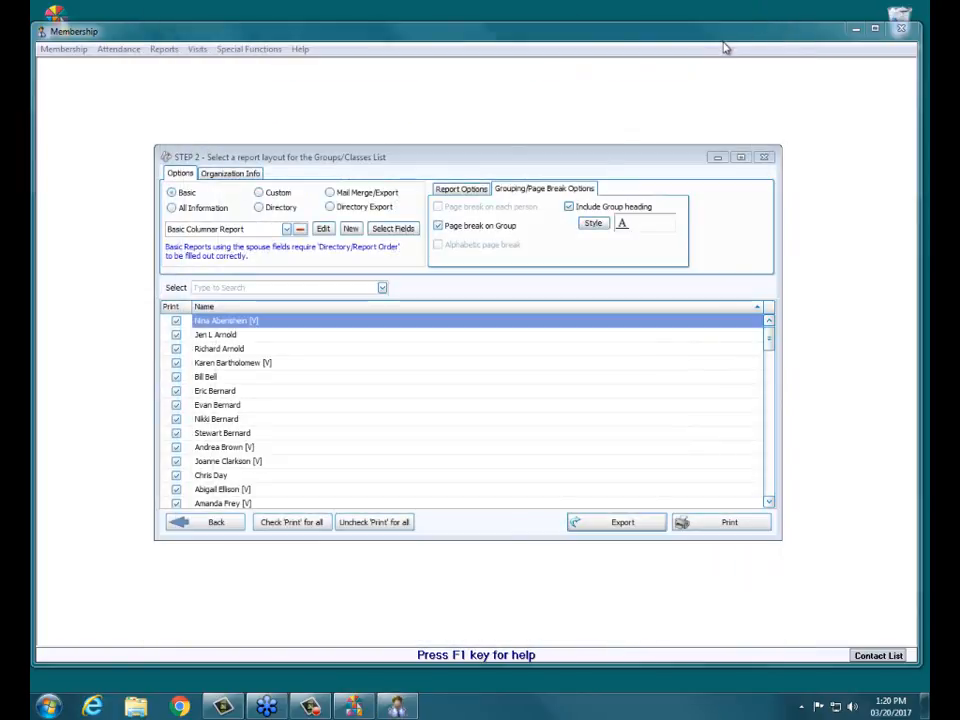
left_click(764, 159)
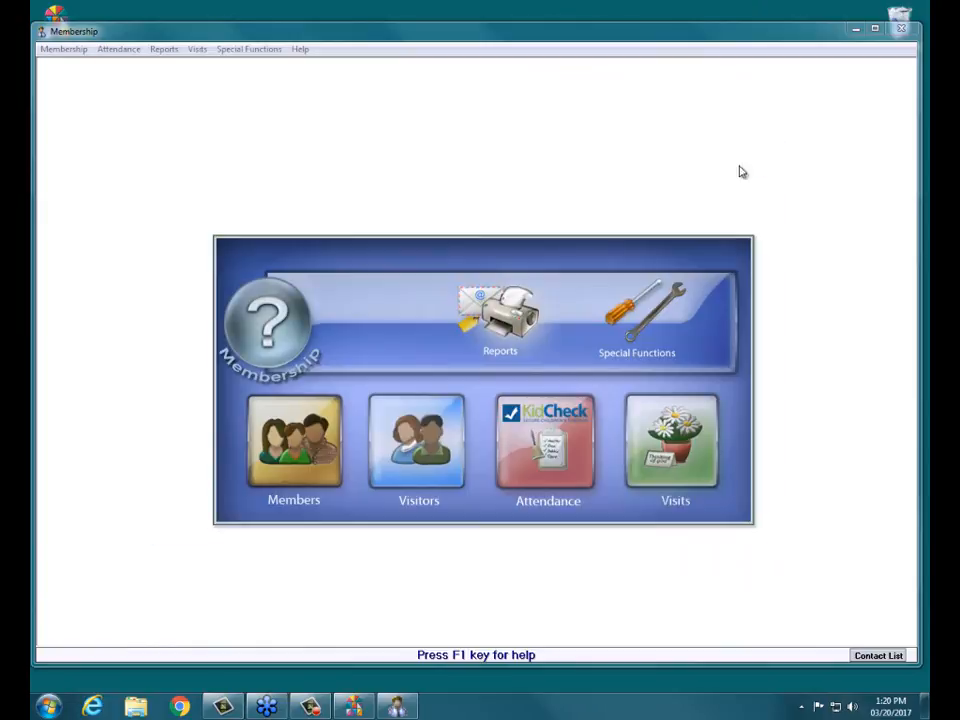
Step: Start a Skills/Interests Reports/Directory/Export list and add a people selection that includes all skills and interests
left_click(505, 333)
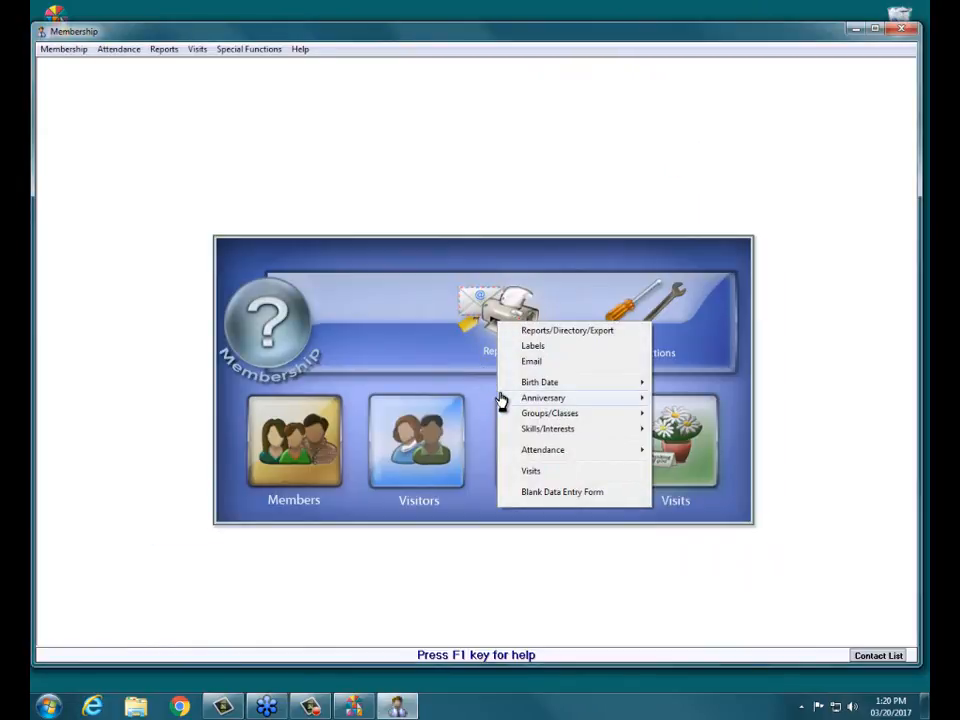
mouse_move(522, 430)
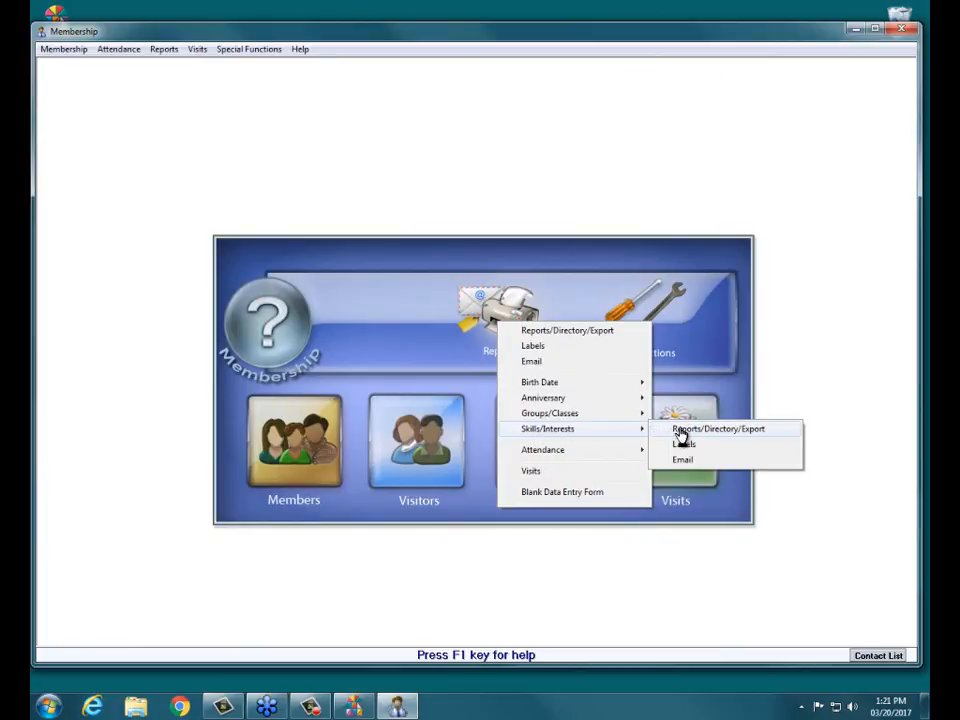
left_click(680, 430)
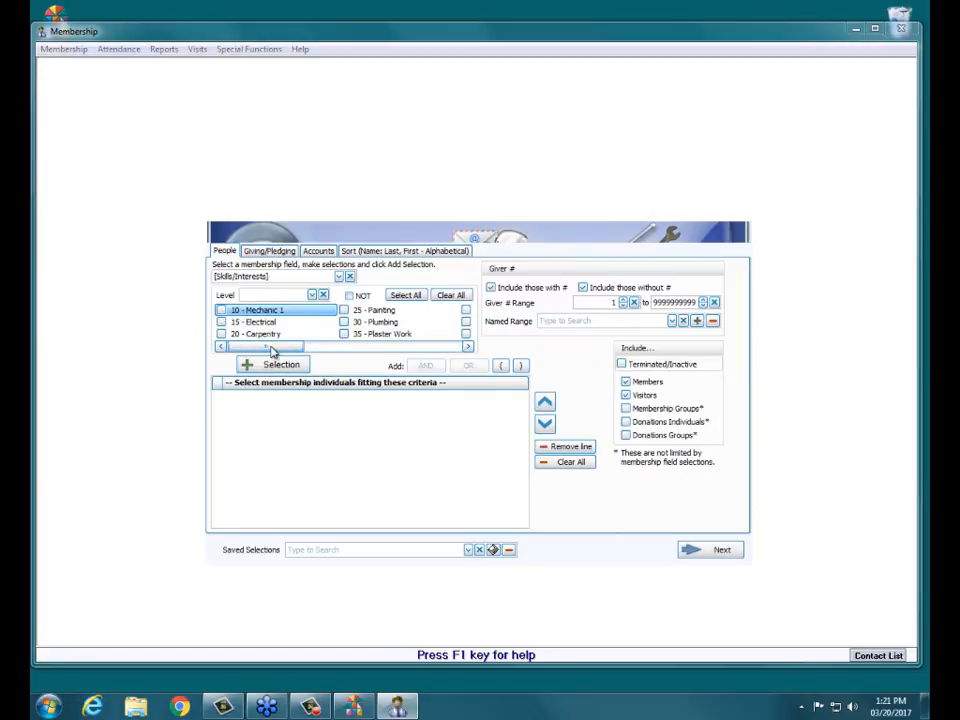
left_click_drag(280, 349, 421, 346)
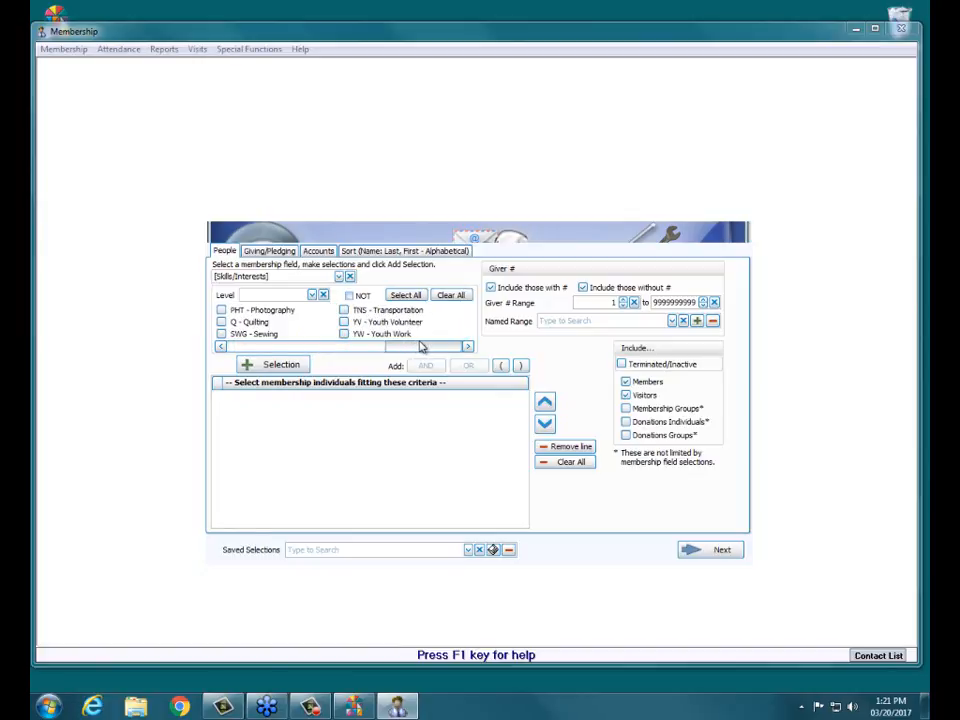
left_click(343, 311)
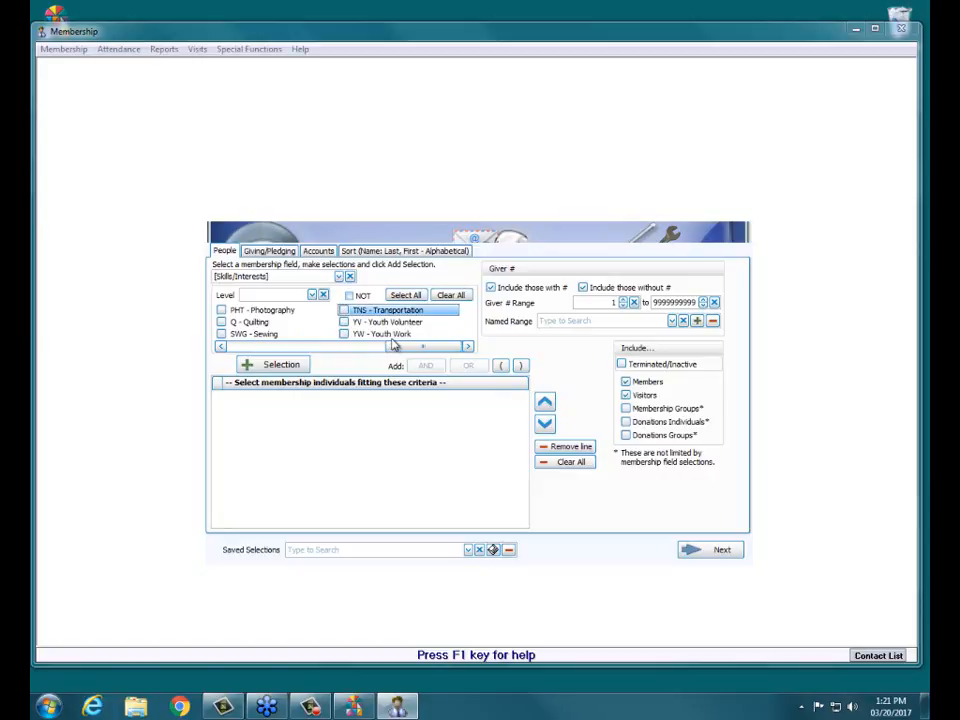
left_click_drag(395, 350, 254, 348)
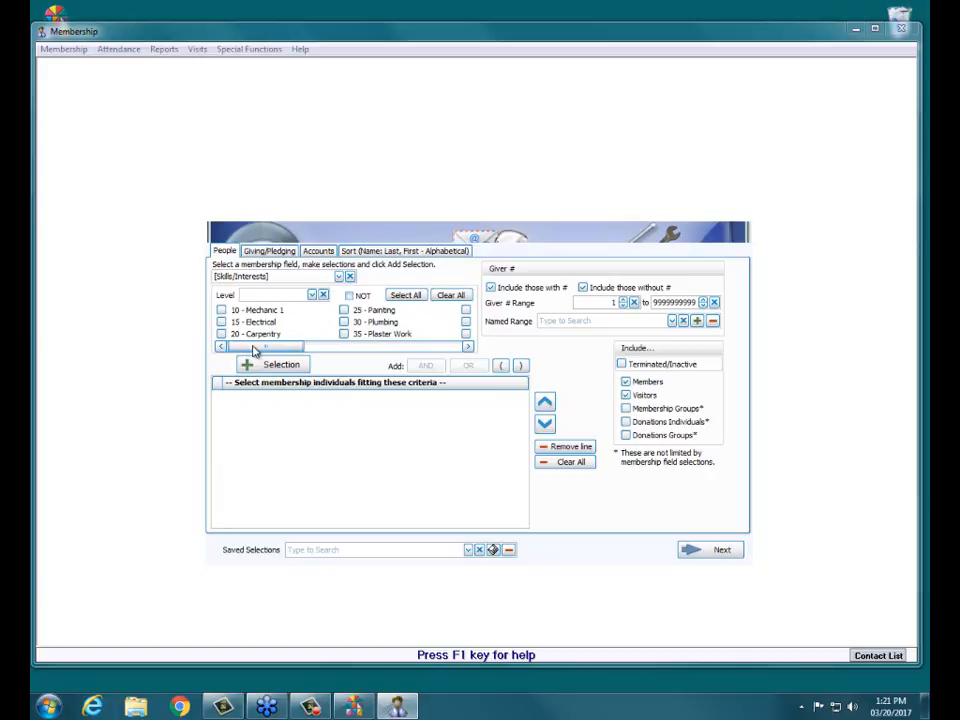
left_click(405, 296)
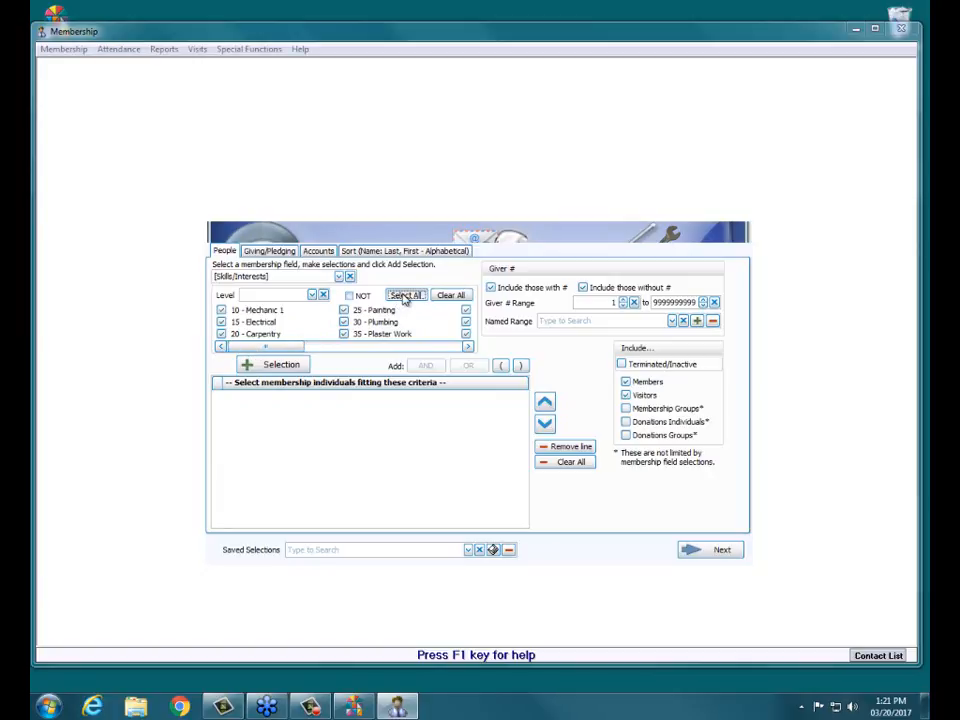
left_click(274, 366)
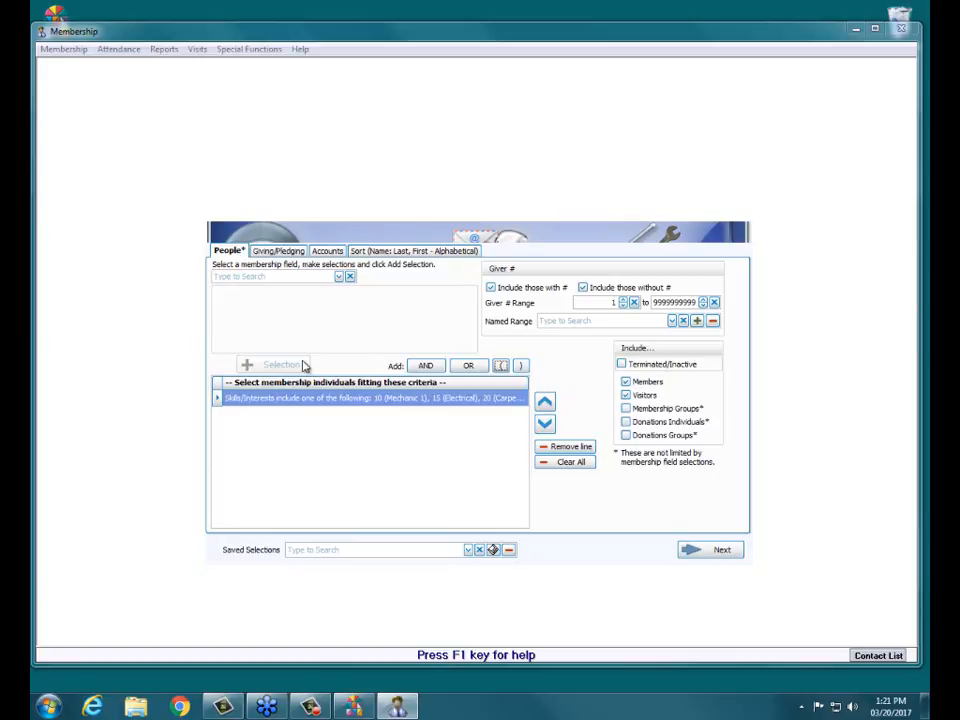
Step: Review the Giving/Pledging, Accounts and Sort settings, and continue to the report layout's Grouping/Page Break Options
left_click(278, 252)
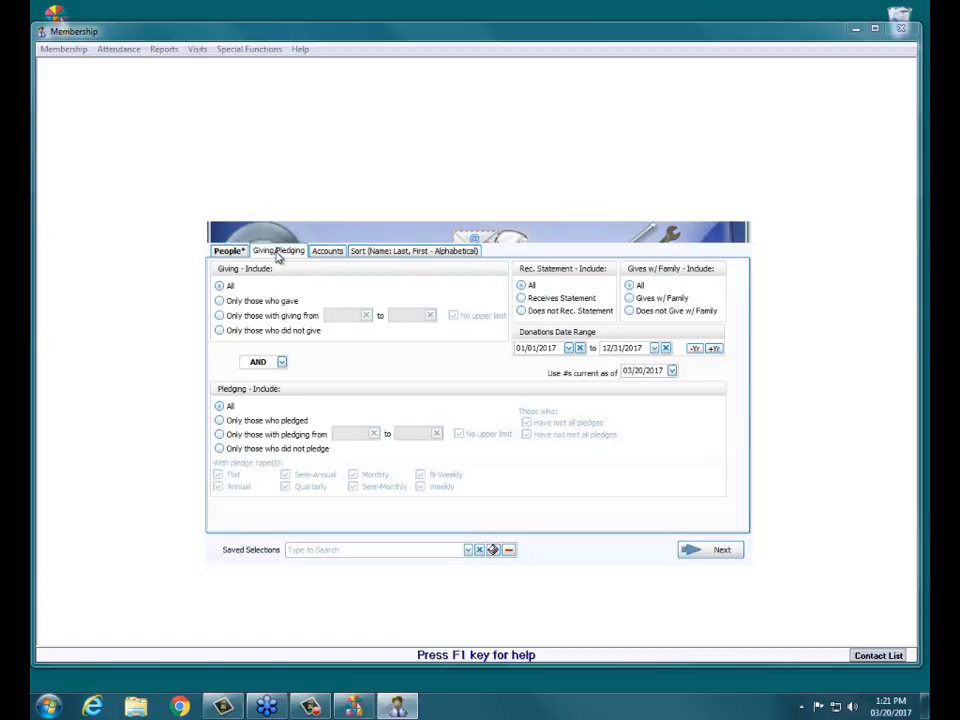
left_click(334, 253)
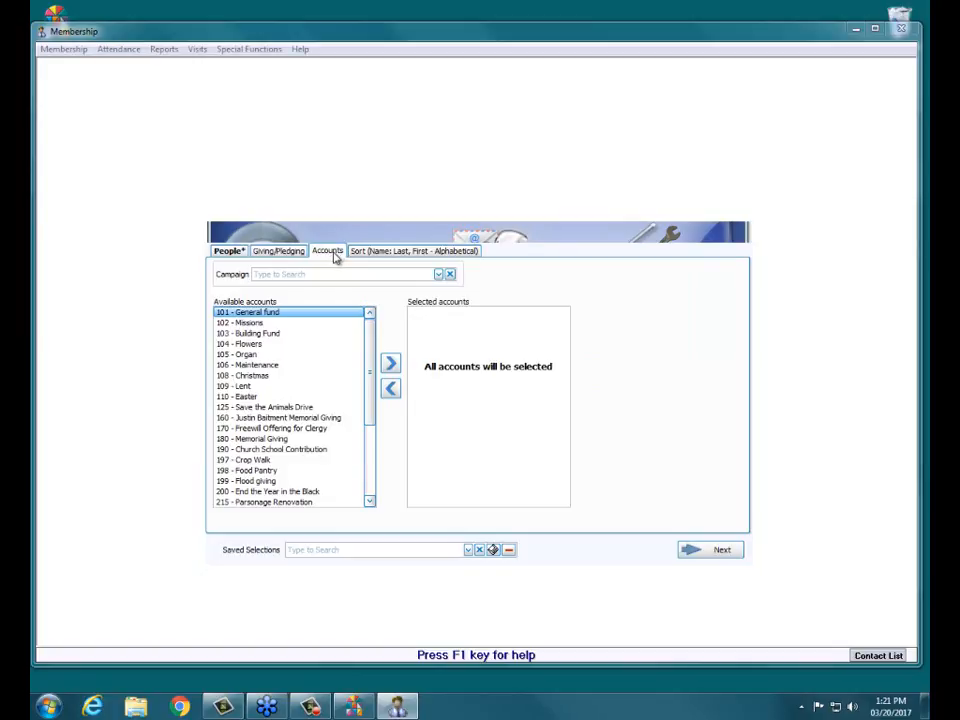
left_click(378, 253)
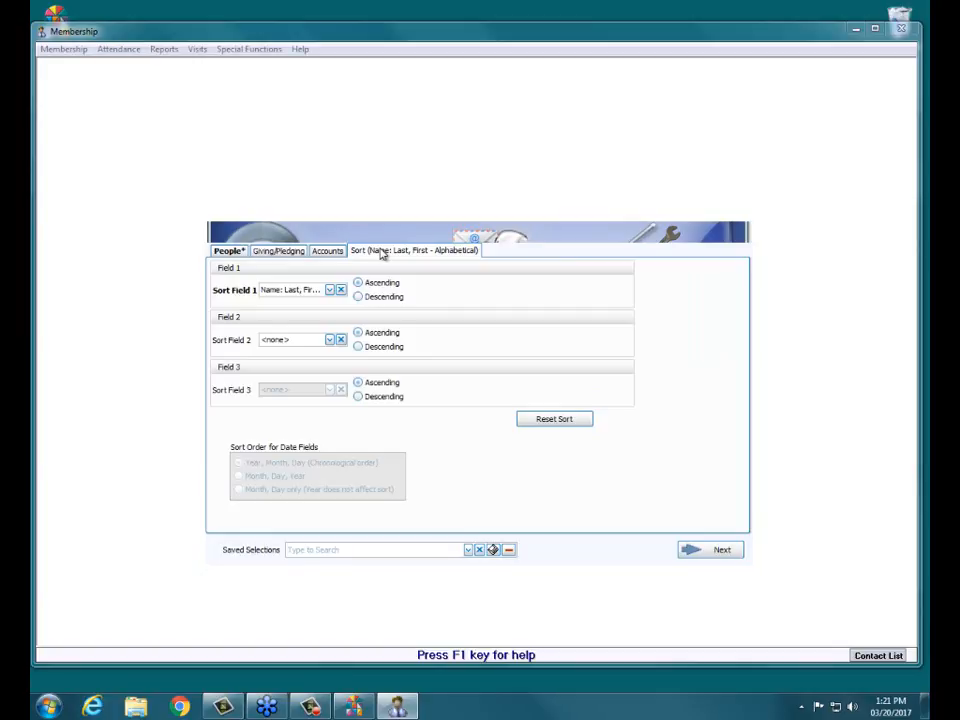
left_click(710, 551)
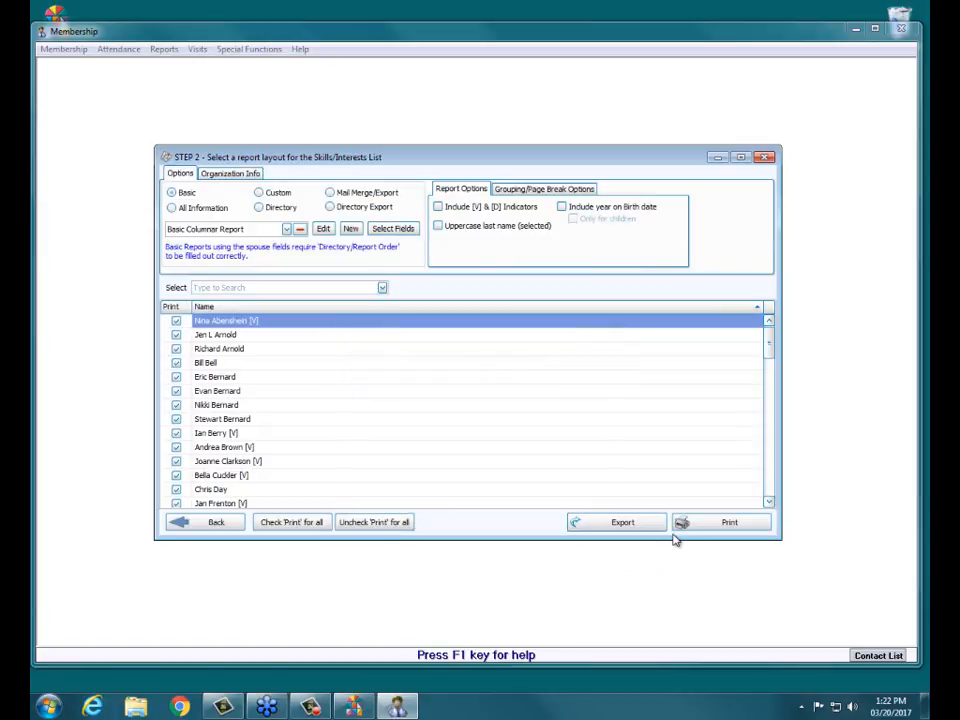
left_click(531, 193)
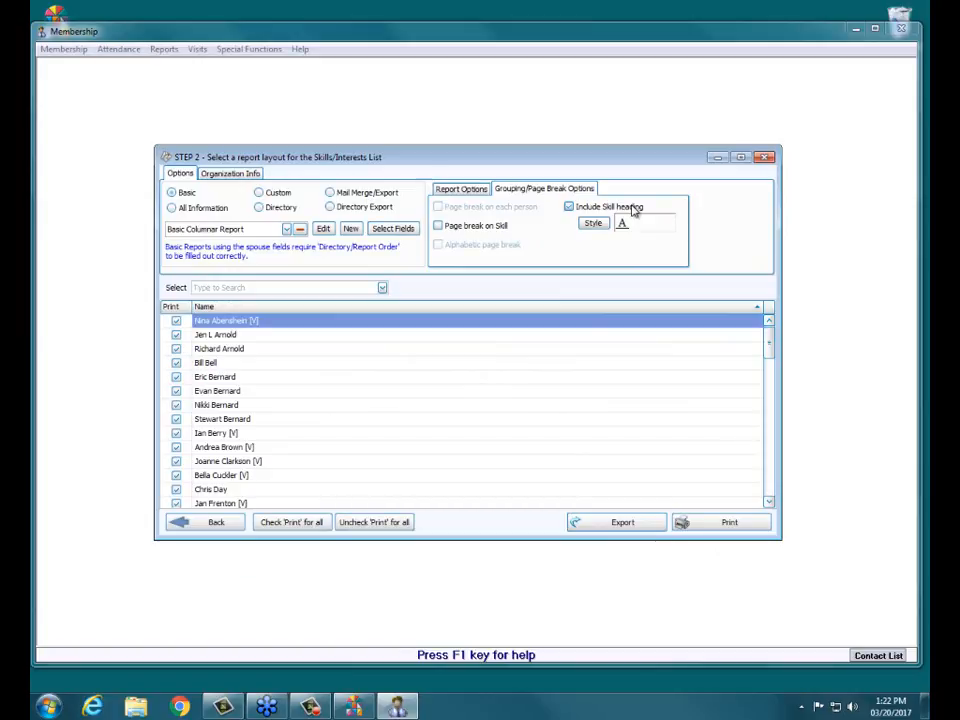
Step: Preview the Basic Columnar Report for the Skills/Interests List at 120% zoom in an enlarged window
left_click(702, 530)
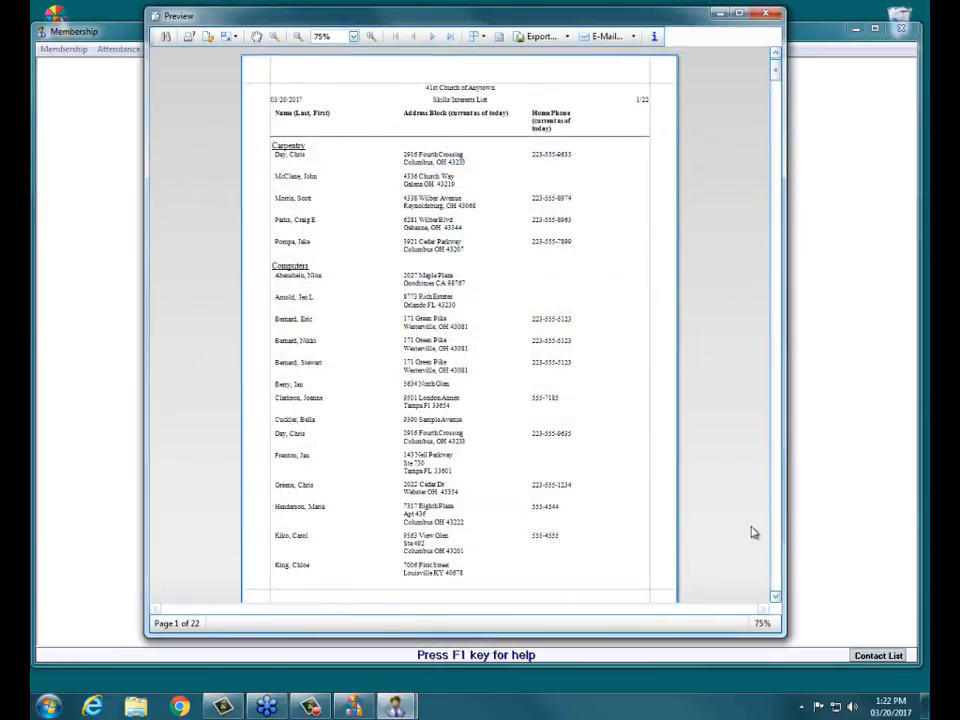
left_click(376, 38)
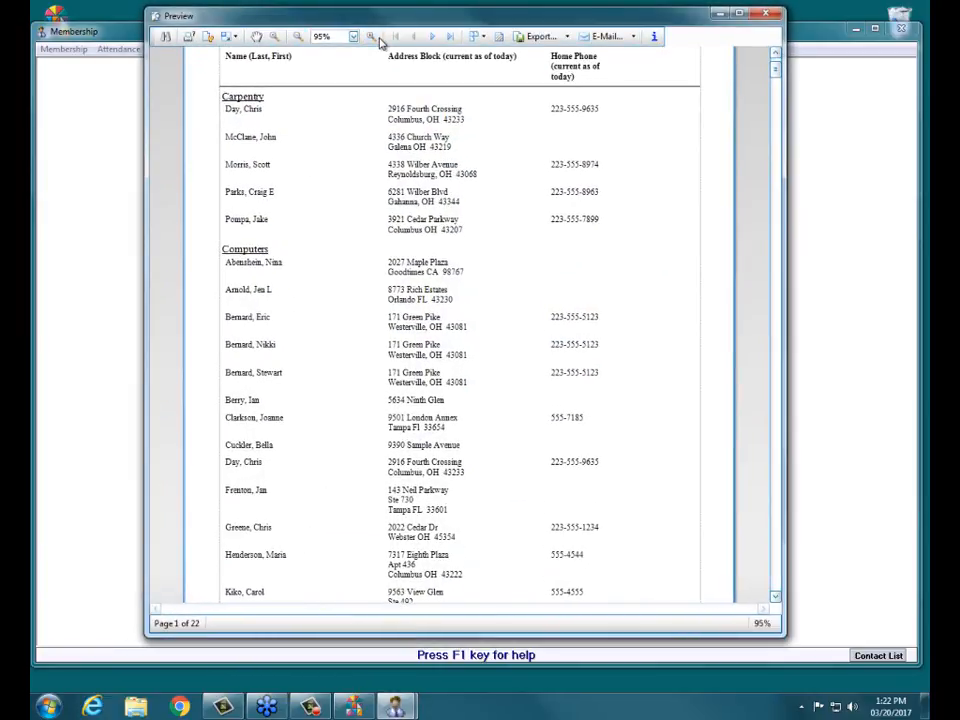
left_click(376, 38)
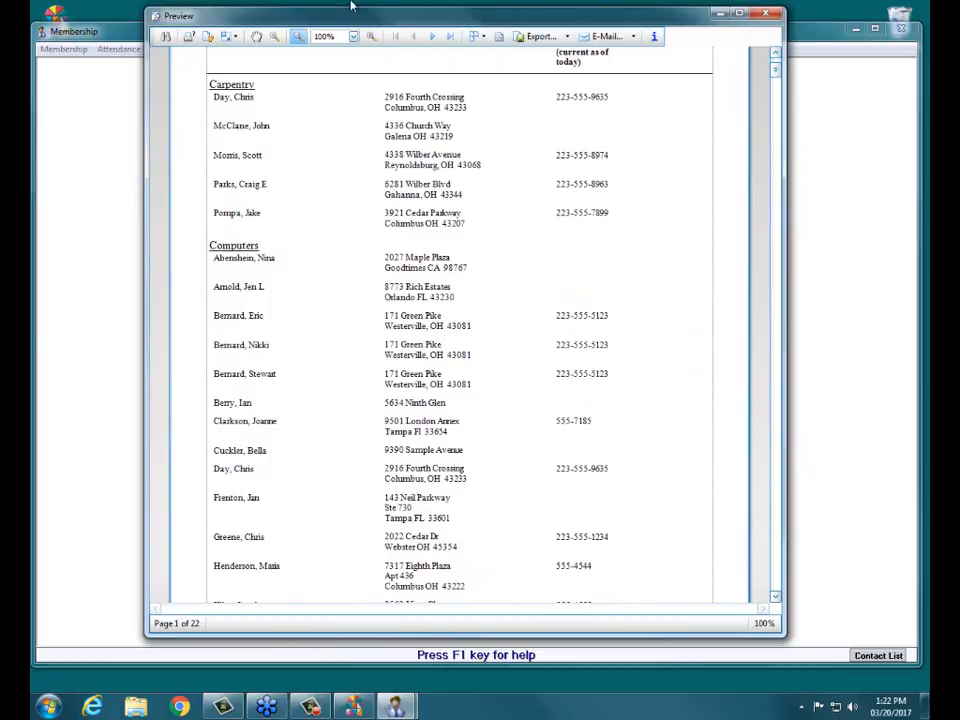
left_click(371, 37)
left_click_drag(157, 155, 41, 130)
scroll(701, 139, "up", 3)
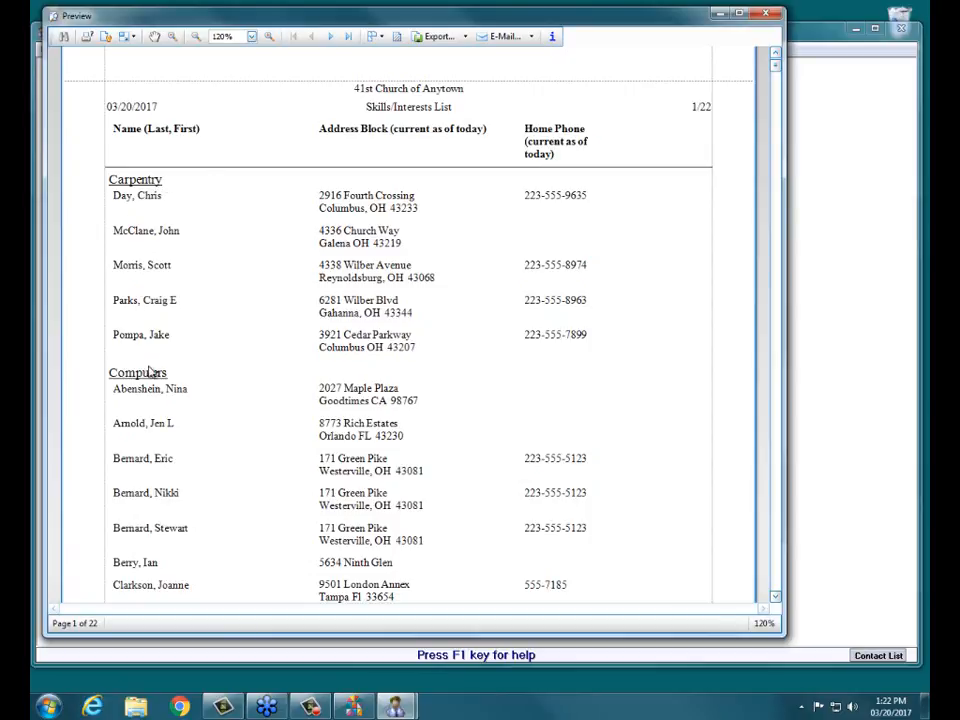
Step: Examine the skill headings and the Skills/Interests Level and Comments columns across the first three pages, and close the preview
scroll(181, 390, "down", 2)
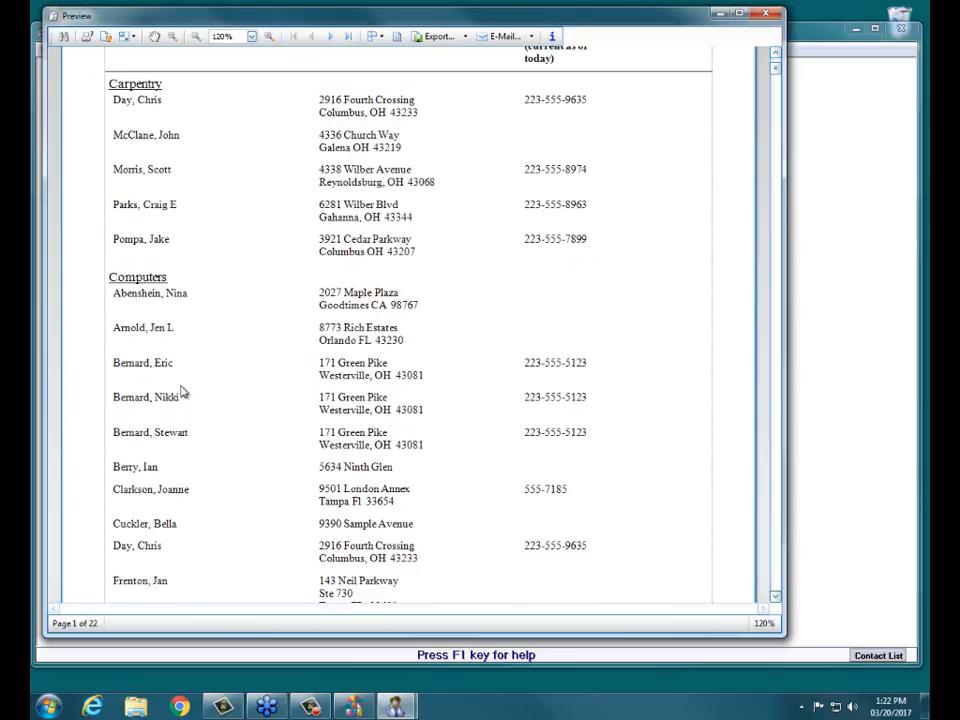
scroll(182, 392, "down", 12)
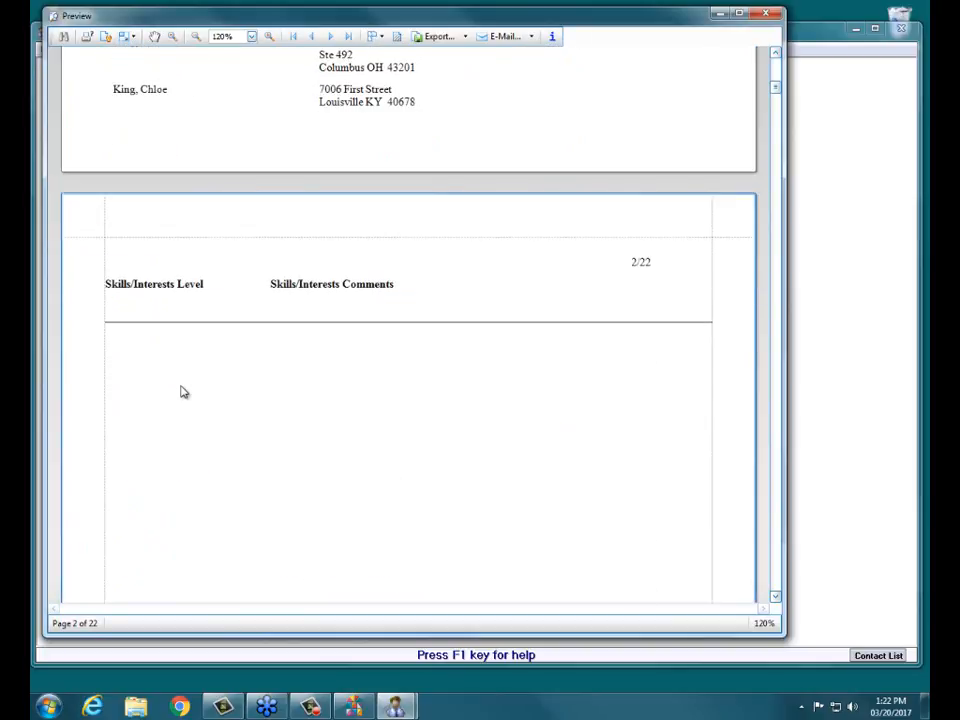
scroll(182, 392, "down", 2)
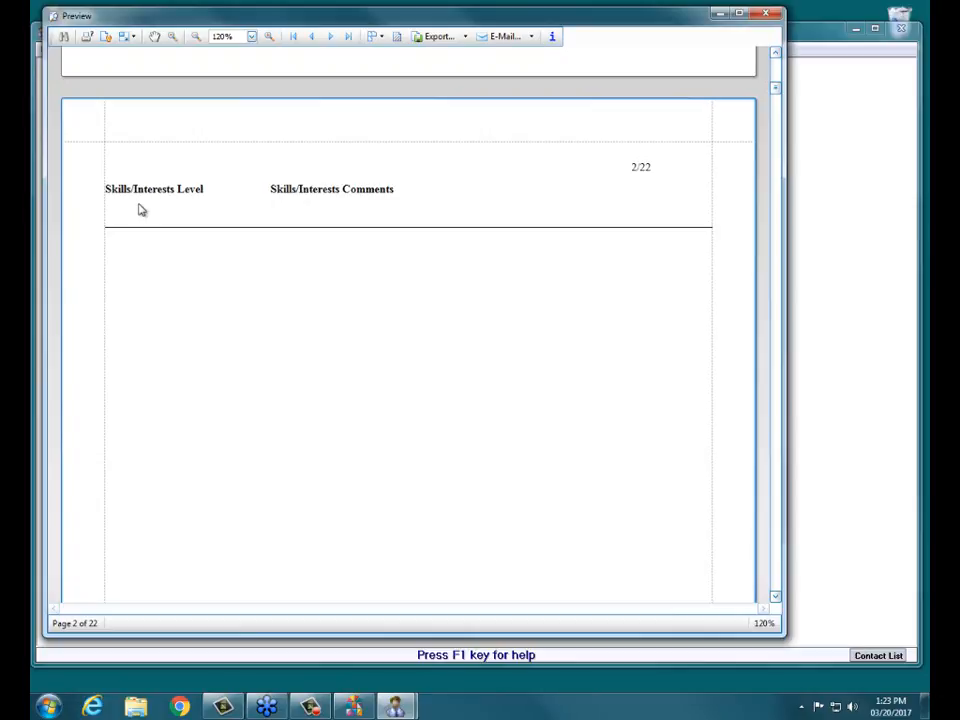
scroll(178, 212, "down", 10)
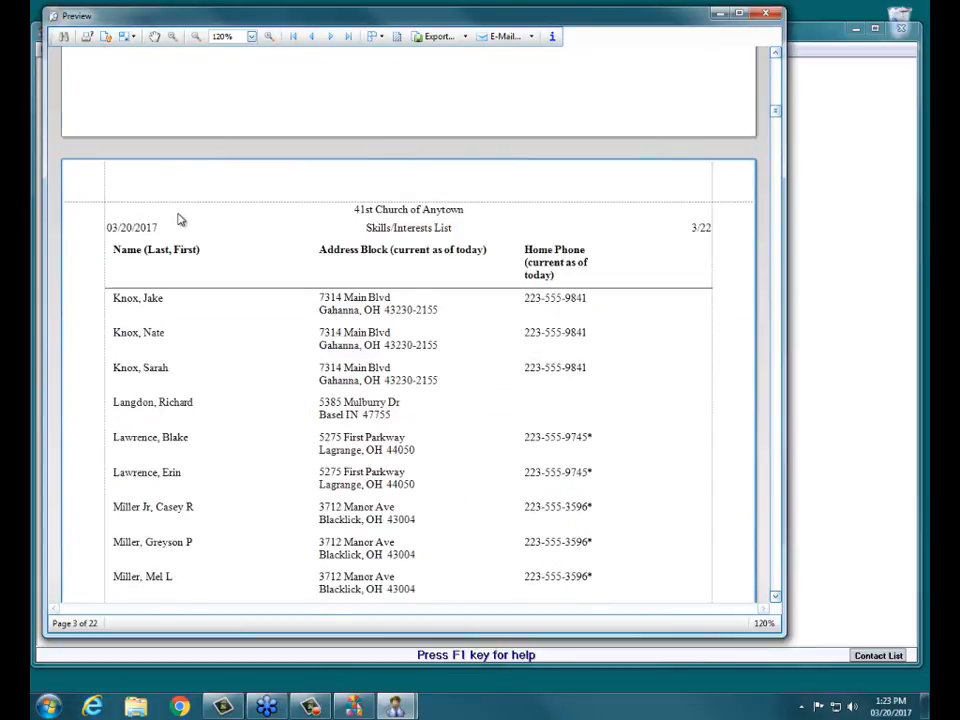
scroll(180, 219, "down", 6)
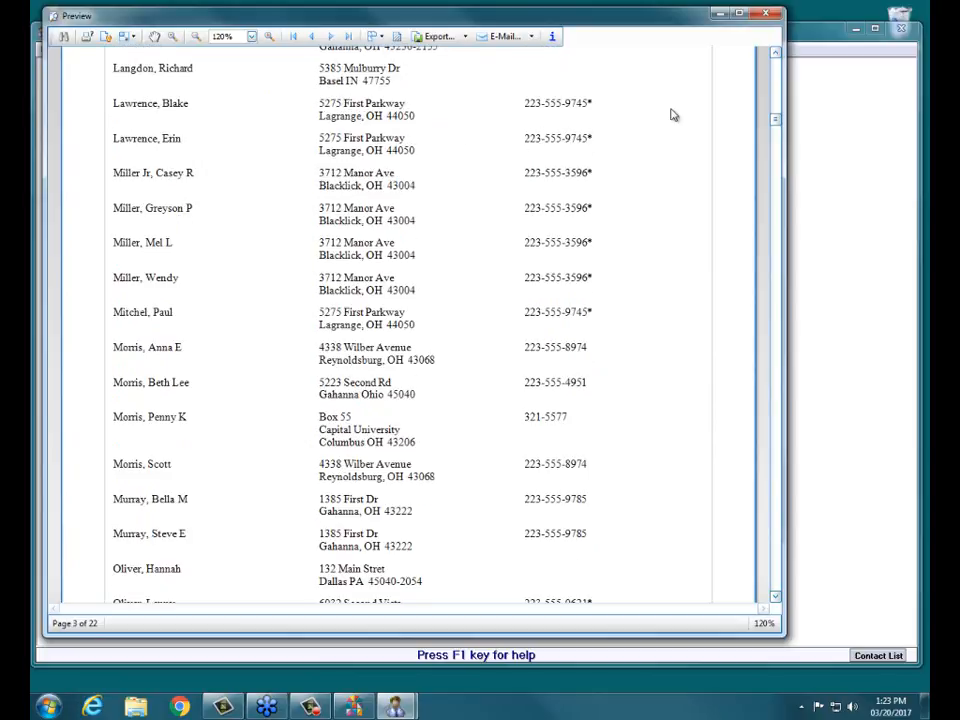
left_click(763, 15)
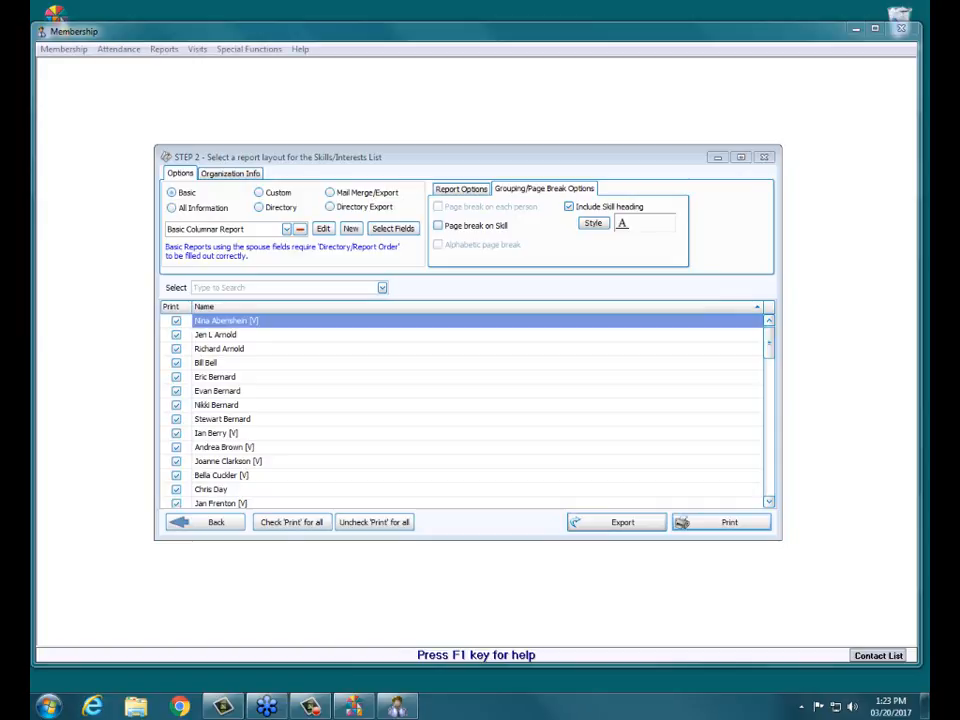
Step: Create a new basic report in portrait Letter format named Skills Interests
left_click(617, 522)
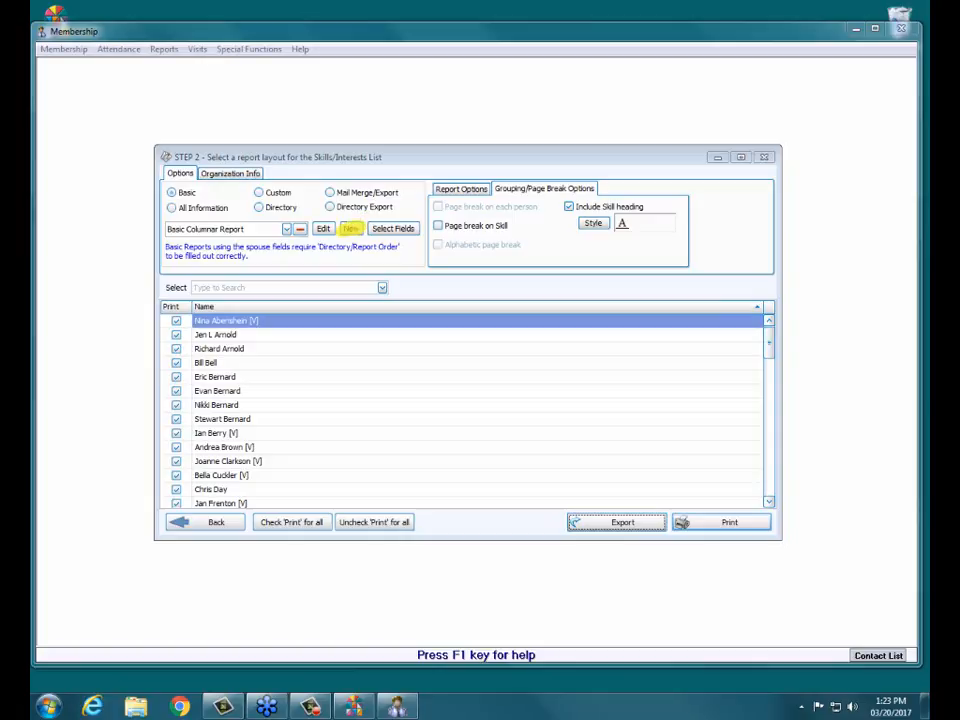
left_click(357, 232)
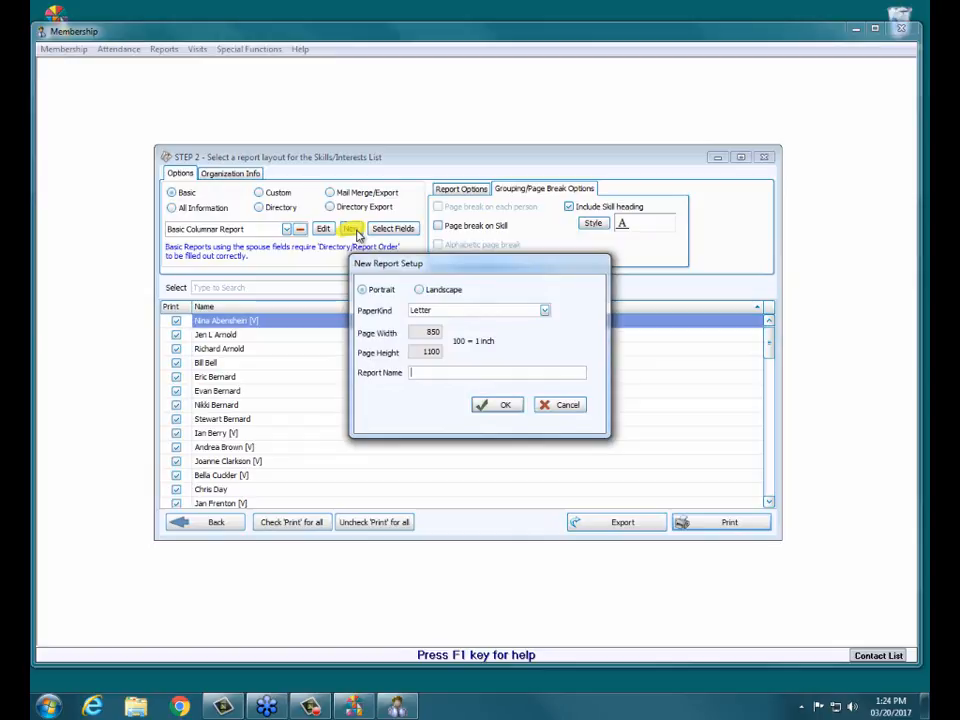
type("Skills Interests")
left_click(480, 405)
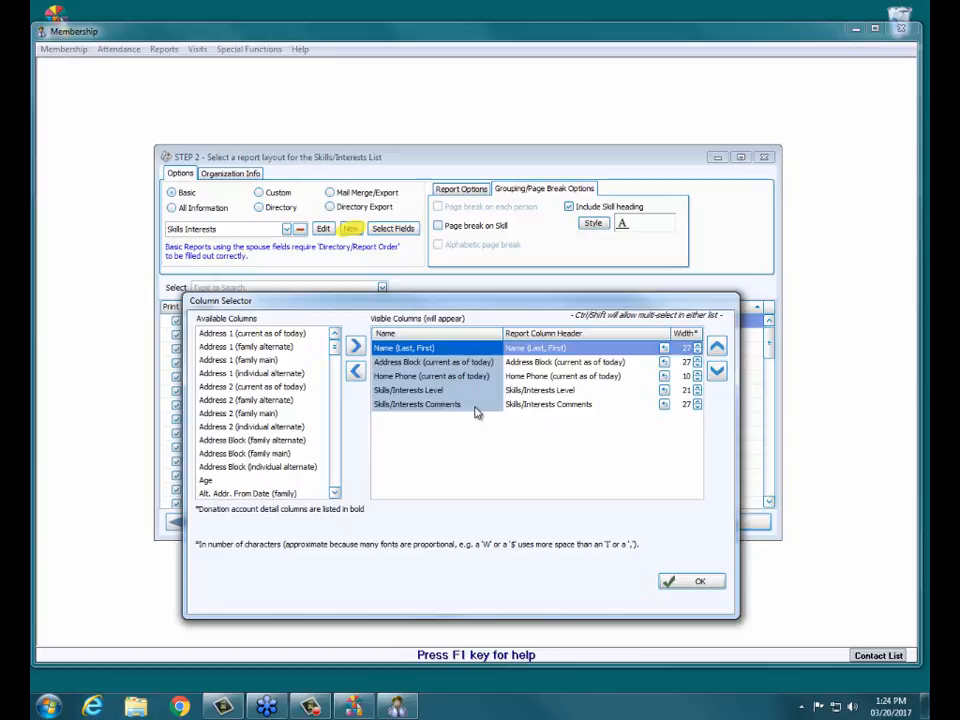
Step: Remove the Skills/Interests Level and Skills/Interests Comments columns from the new report's visible columns and accept the column selection
left_click(428, 391)
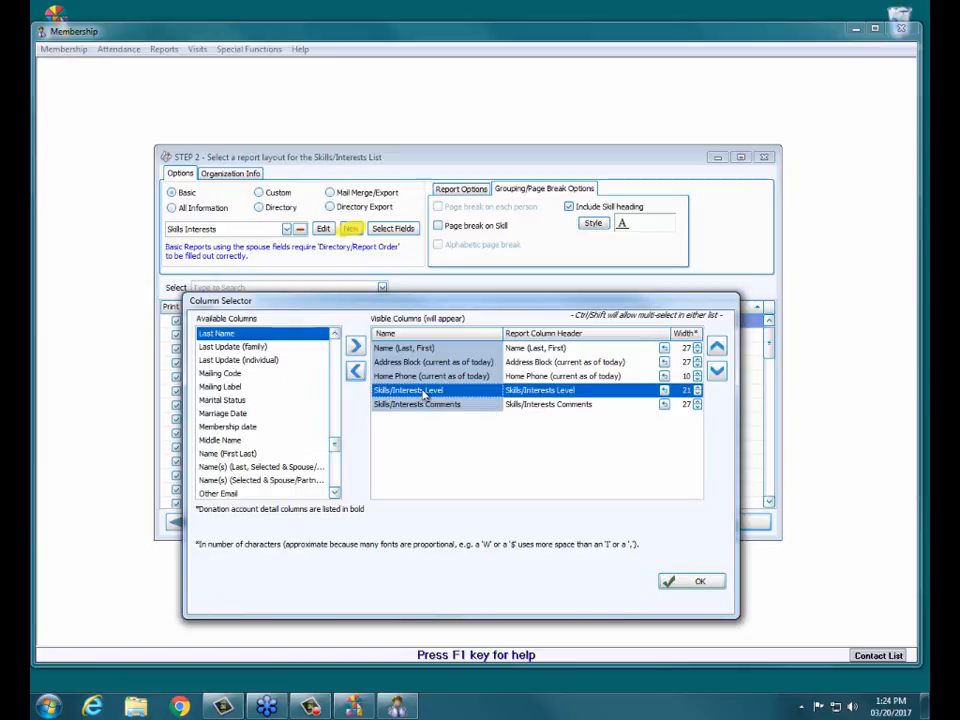
double_click(430, 394)
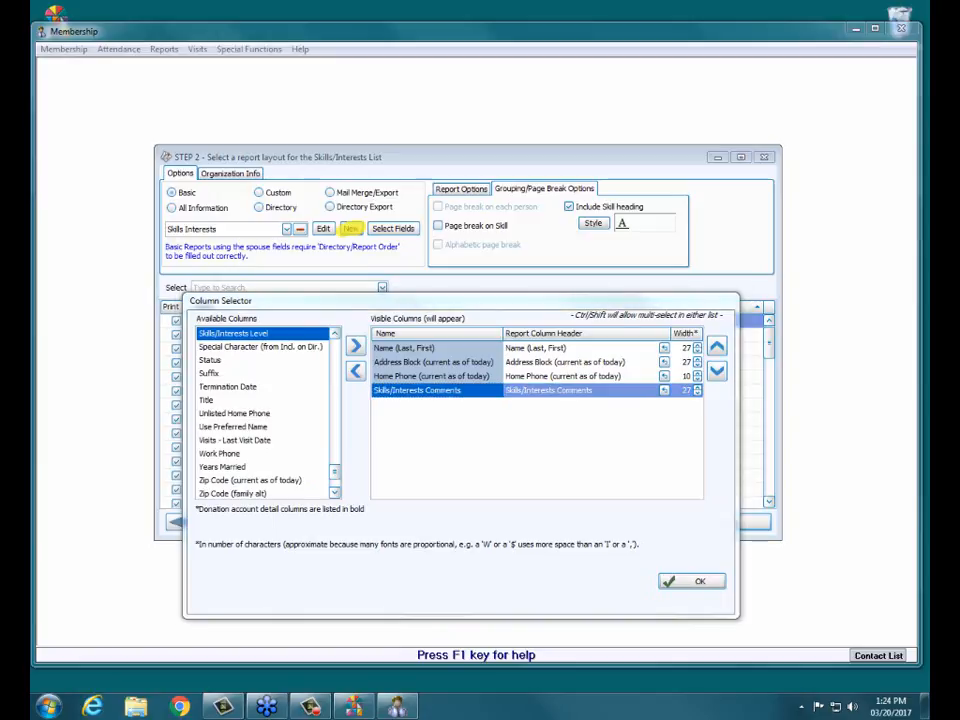
left_click_drag(348, 374, 357, 376)
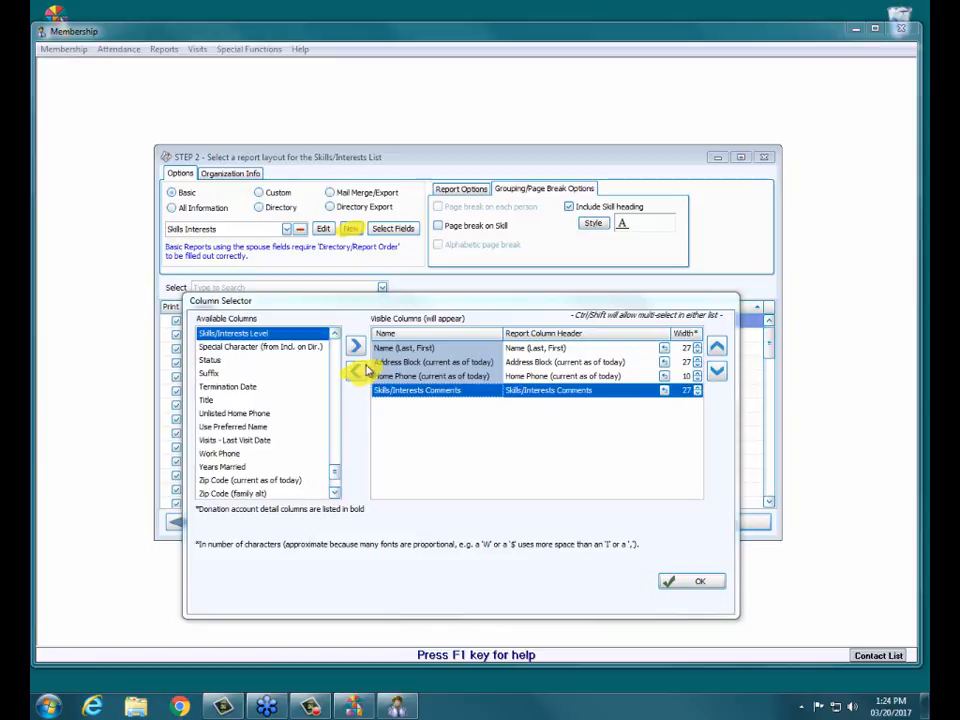
left_click(357, 372)
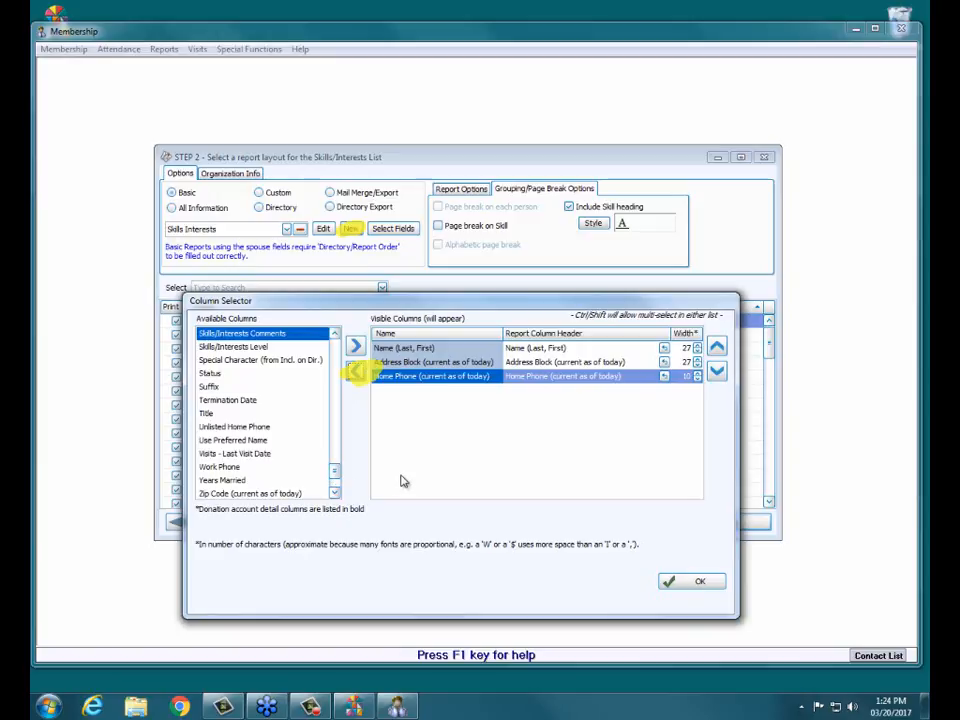
left_click(690, 582)
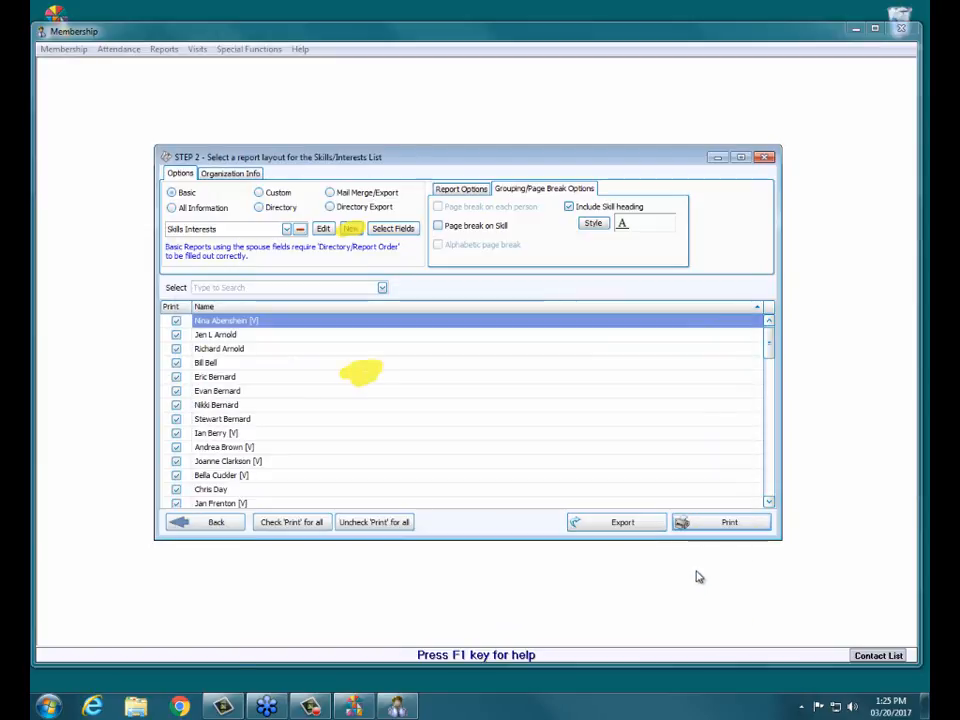
Step: Preview the Skills Interests report, examine its columns on the first two pages, and close the preview
left_click(706, 523)
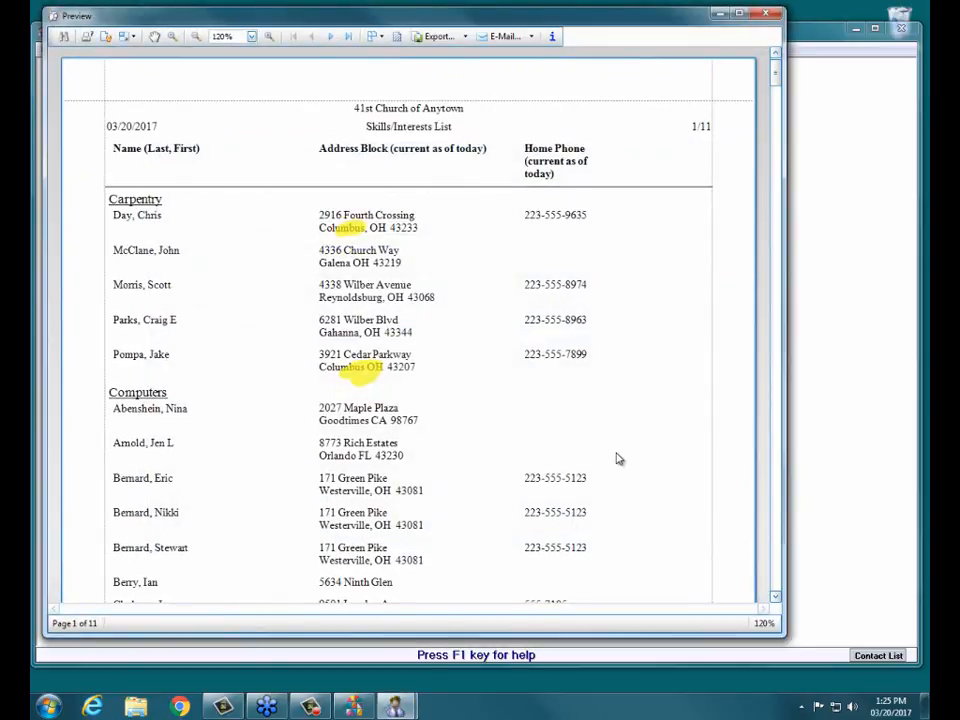
scroll(615, 459, "down", 12)
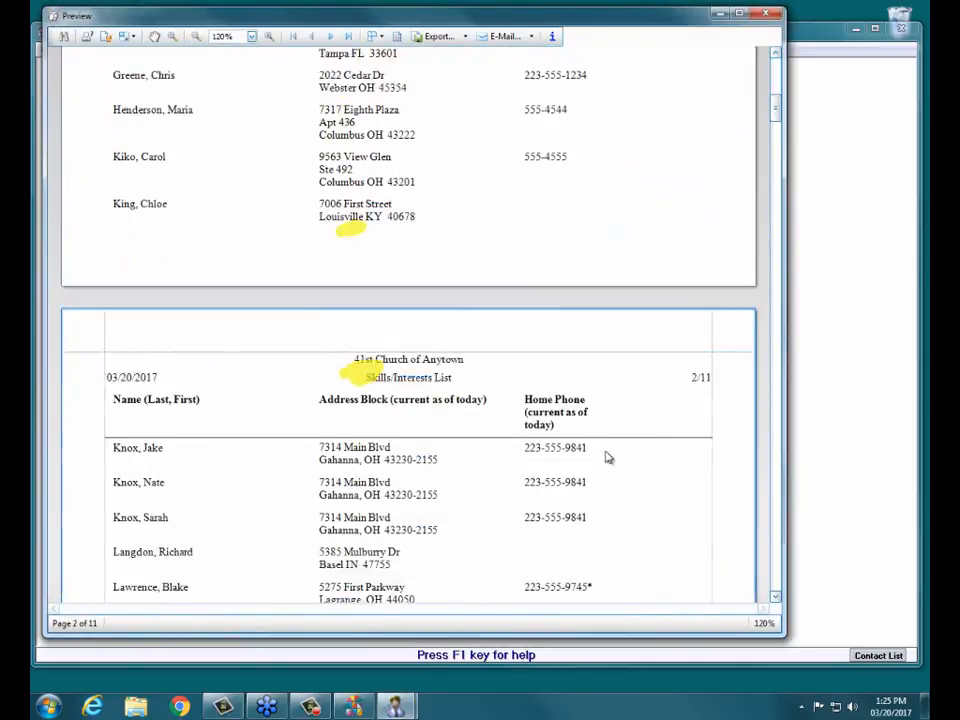
scroll(609, 458, "down", 4)
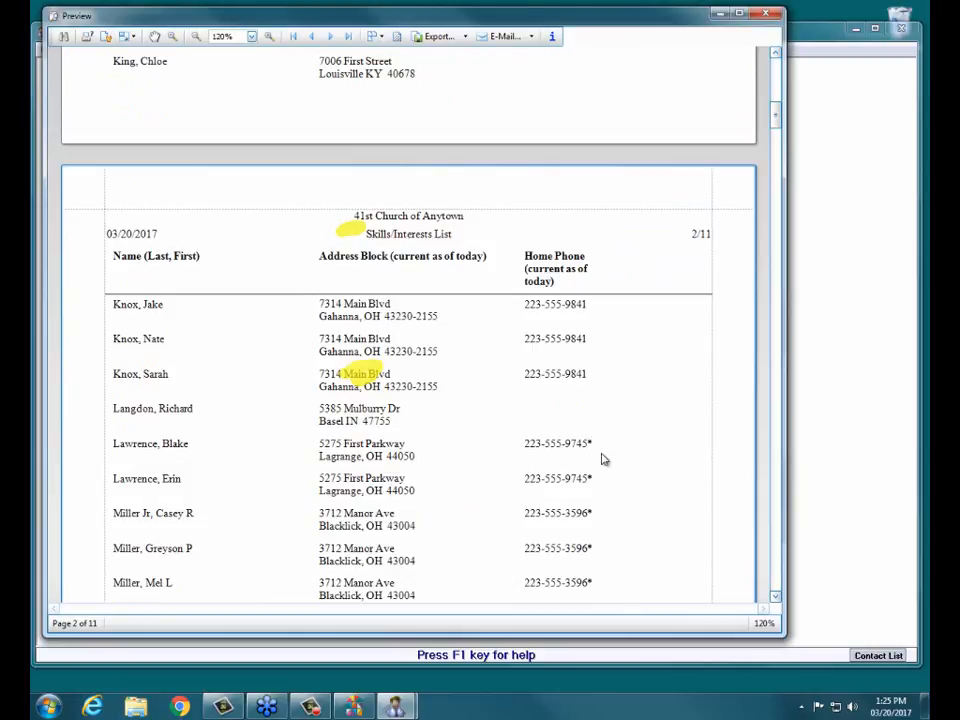
left_click(764, 14)
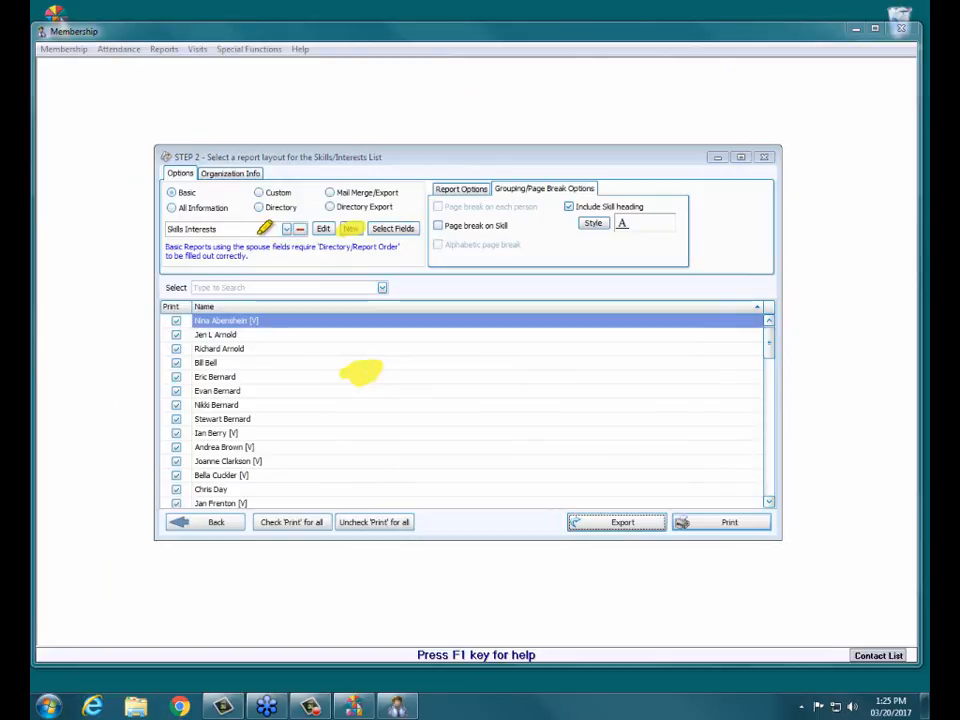
Step: Permanently delete the Skills Interests report from the saved basic report layouts
left_click_drag(285, 229, 138, 230)
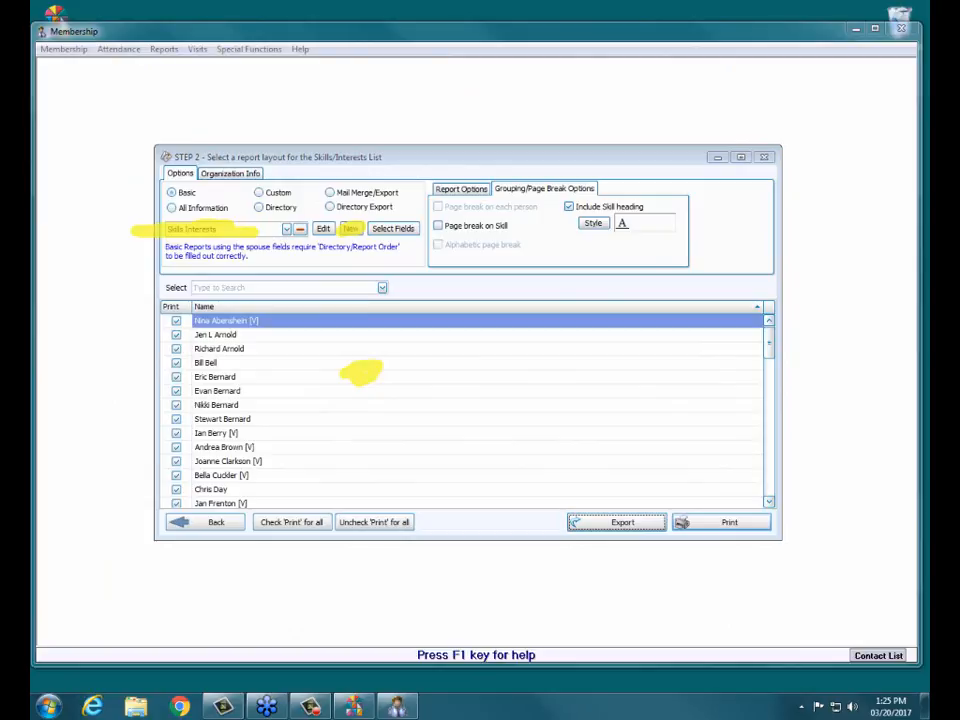
left_click(300, 228)
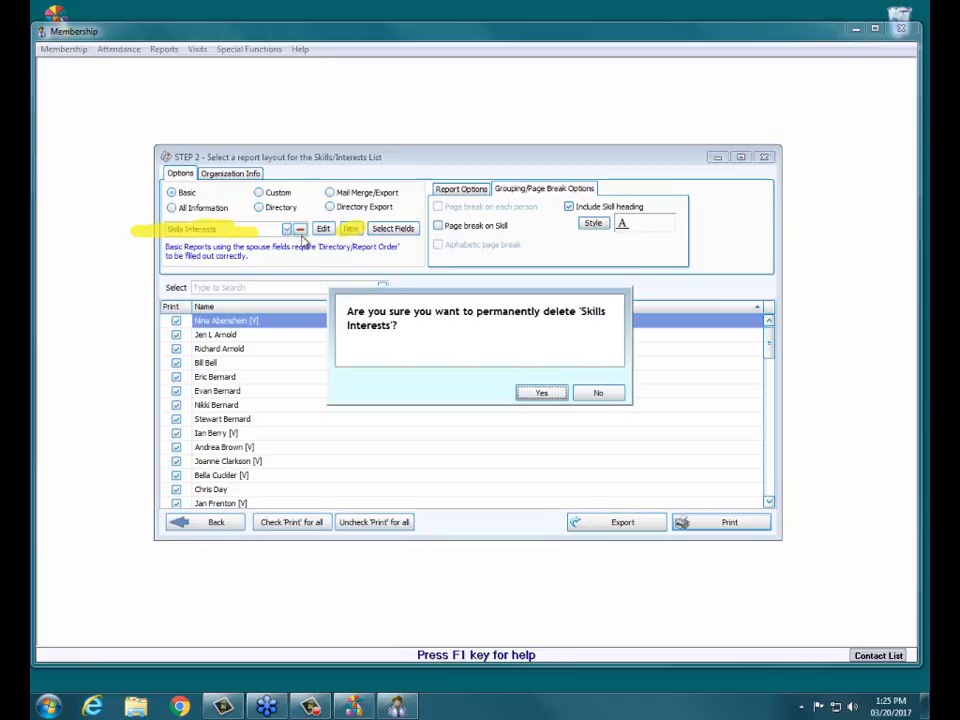
left_click(541, 393)
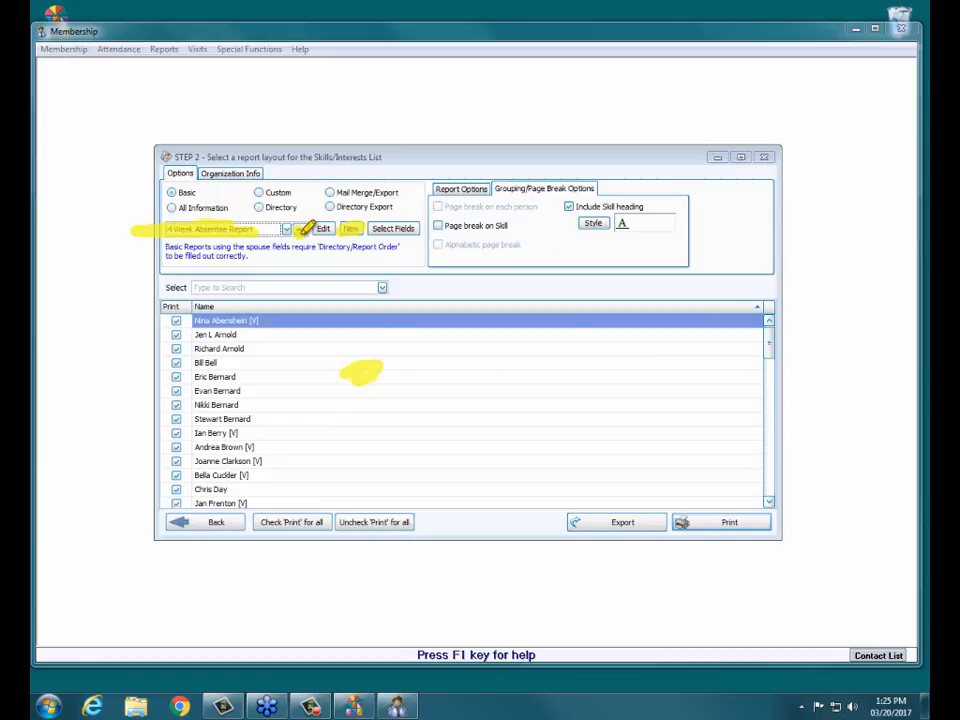
left_click_drag(297, 229, 305, 229)
Step: Choose Basic Columnar Report as the basic layout for the Skills/Interests List
left_click(287, 230)
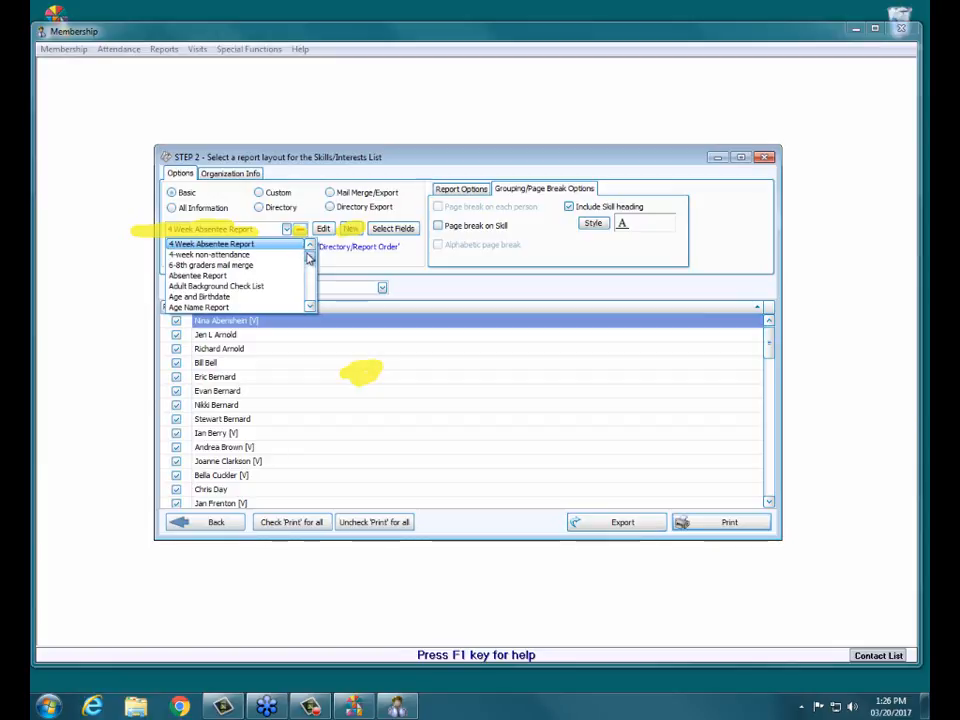
left_click(308, 255)
type("b")
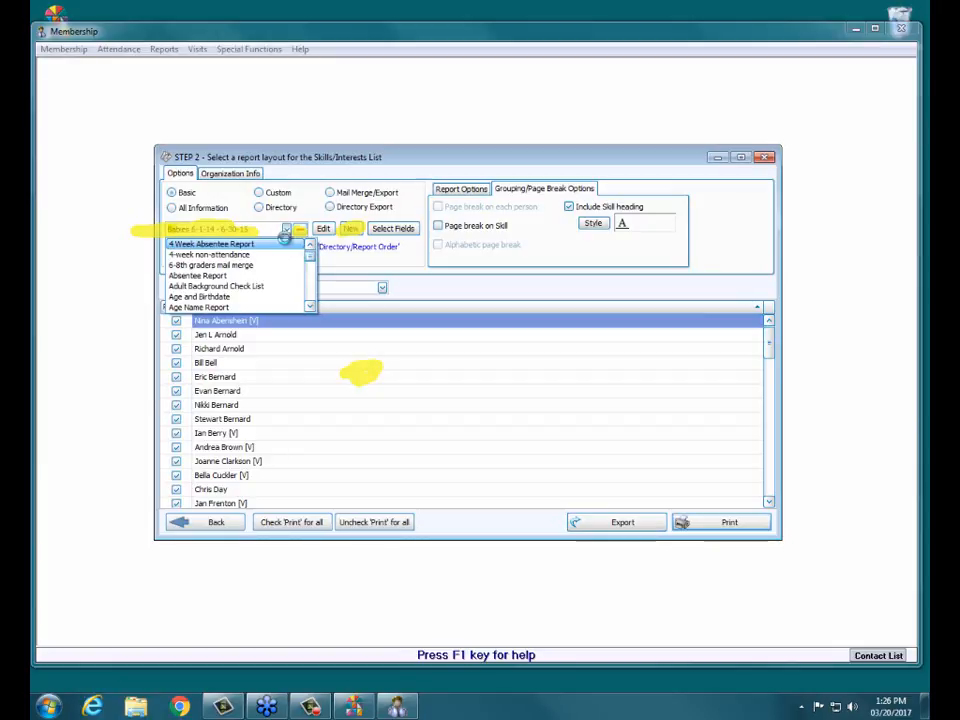
type("asic (Calibri) Report")
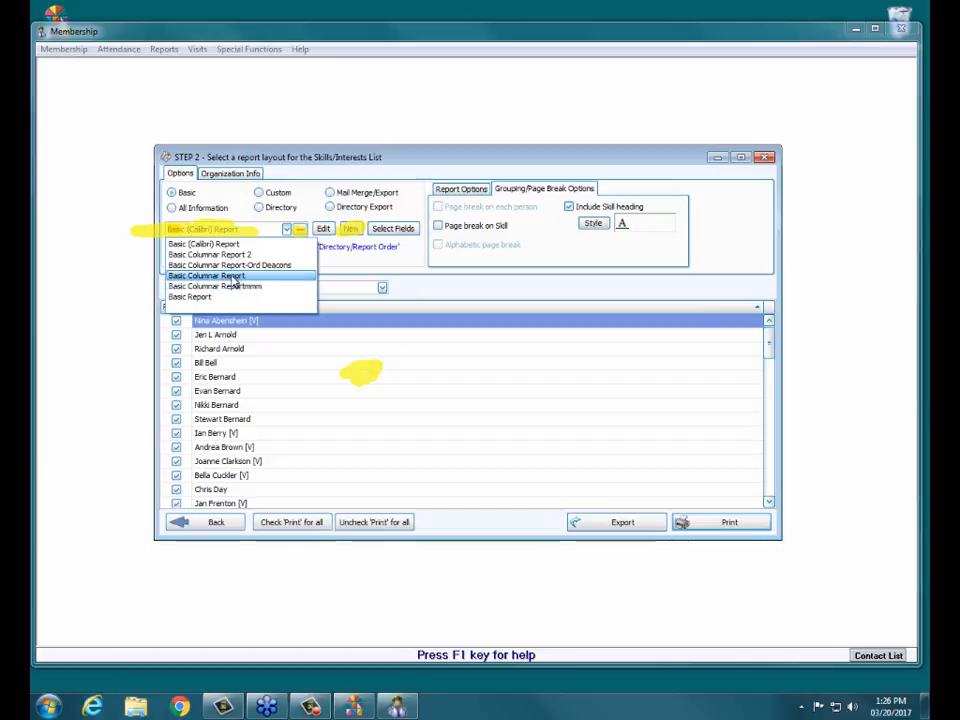
left_click(232, 276)
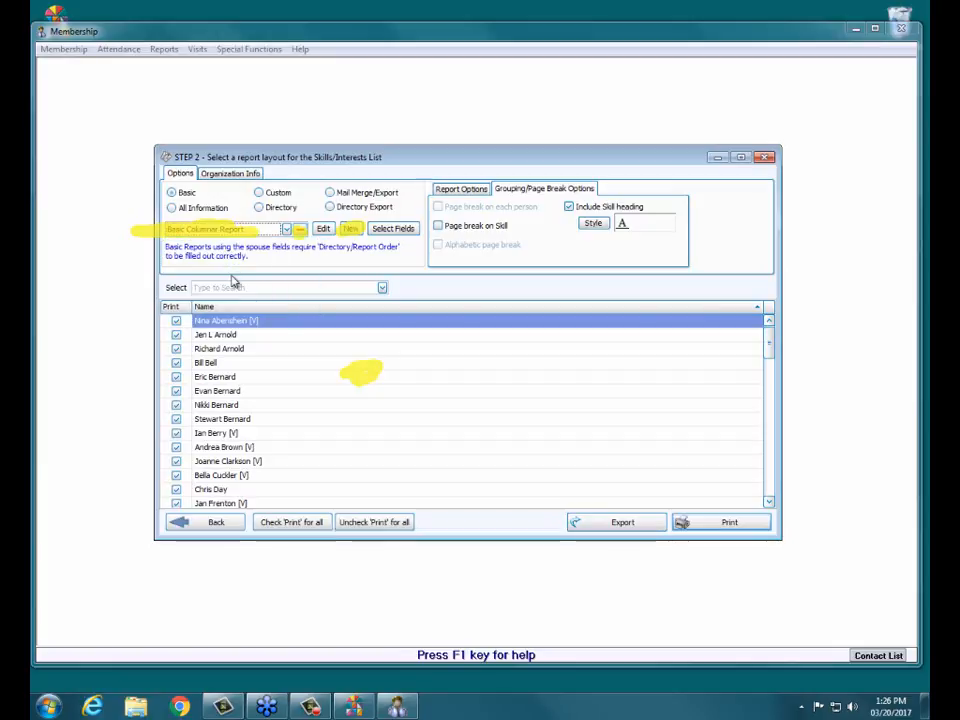